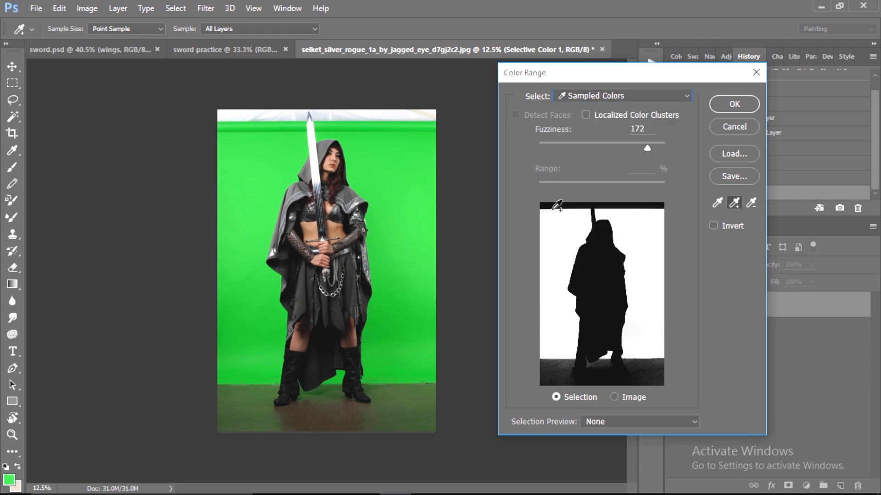
Step: Set the Color Range selection preview to Quick Mask and accept the sampled green background at fuzziness 172
click(625, 422)
click(596, 436)
click(596, 421)
click(613, 460)
click(614, 422)
click(606, 479)
click(741, 104)
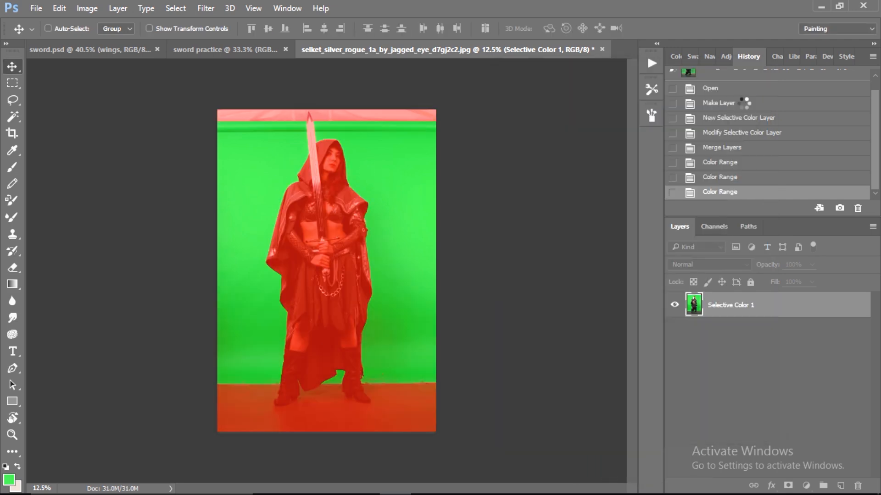
Step: Add a layer mask from the green background selection and invert it to show the woman
click(788, 485)
key(ctrl+i)
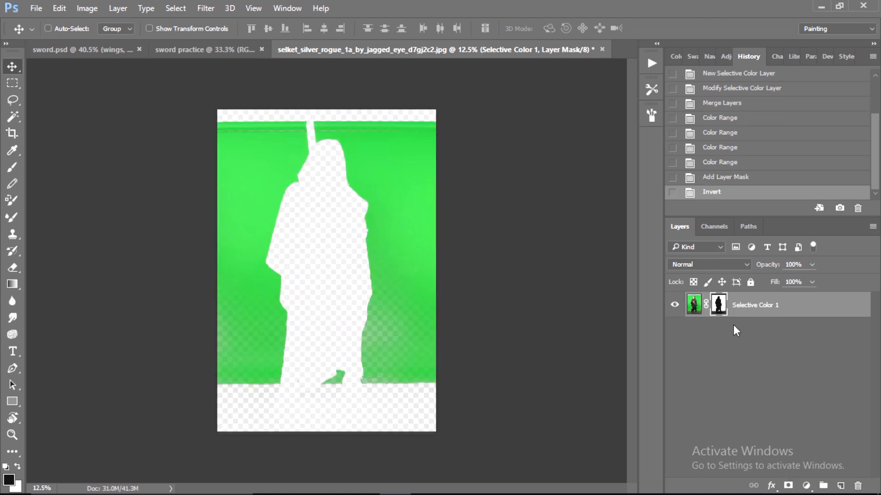
Step: Paint out the pale backdrop strip beside the right edge of the sword tip on the layer mask with a hard brush
key(b)
click(52, 26)
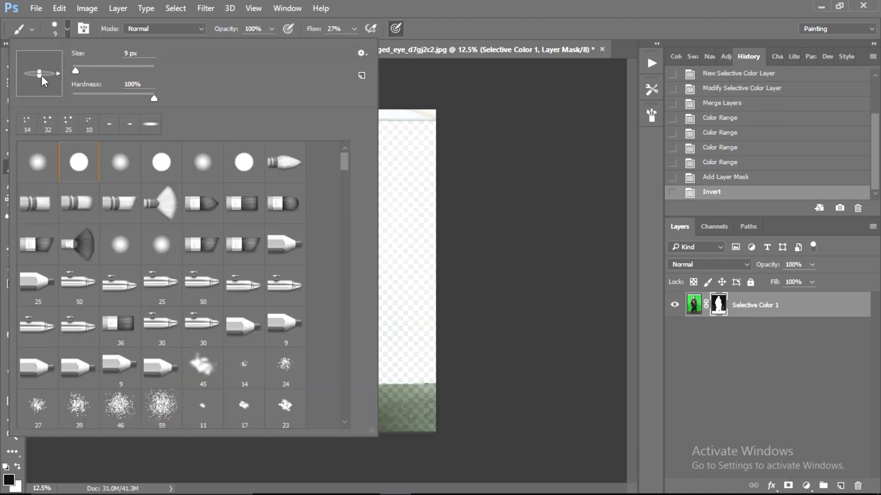
click(548, 13)
key(z)
mouse_move(308, 117)
mouse_down()
mouse_move(419, 215)
mouse_move(413, 269)
mouse_up()
key(r)
drag(464, 163, 459, 251)
key(b)
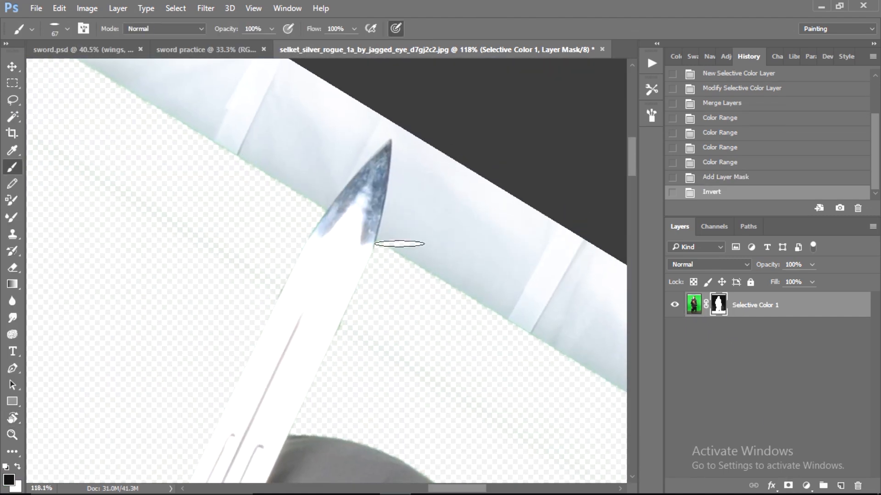
shift+click(415, 170)
shift+click(414, 143)
drag(413, 233, 450, 170)
Step: Mask out the backdrop on the left of the sword tip and the rest of the strip along the image's upper edge
key(r)
click(254, 131)
mouse_move(500, 248)
mouse_down()
mouse_move(433, 132)
mouse_move(383, 190)
mouse_move(349, 184)
mouse_up()
shift+click(255, 178)
shift+click(260, 218)
shift+click(260, 236)
key(z)
key(b)
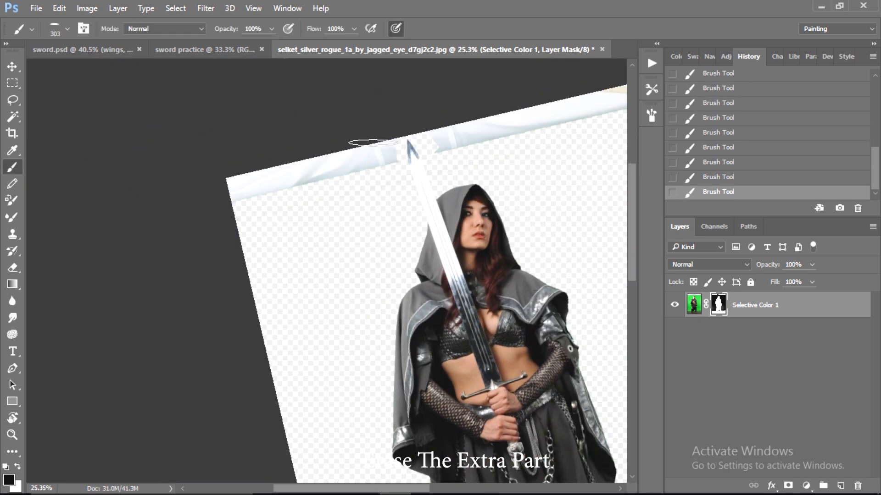
scroll(510, 94, right, 3)
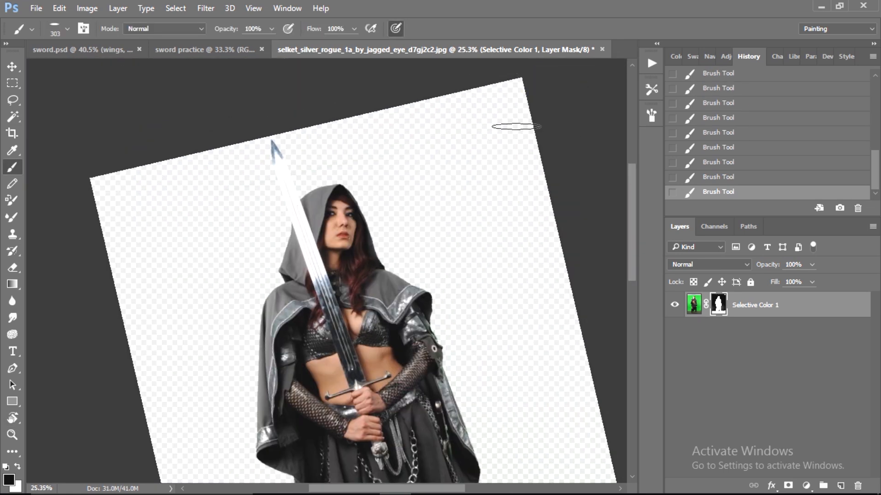
Step: Add a bright red Solid Color fill layer and place it beneath the figure layer
scroll(504, 146, down, 10)
click(806, 486)
click(780, 203)
drag(609, 117, 667, 92)
drag(681, 200, 681, 92)
click(793, 88)
drag(757, 306, 757, 340)
Step: Paint out the leftover specks and faint streak around the sword blade on the figure's layer mask
scroll(423, 309, right, 4)
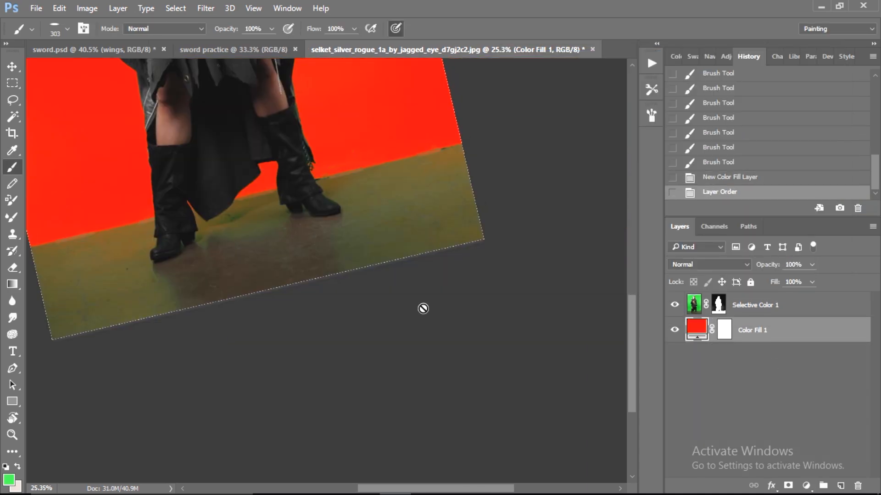
scroll(423, 309, up, 8)
key(r)
mouse_move(289, 242)
mouse_down()
mouse_move(324, 293)
mouse_move(297, 233)
mouse_up()
mouse_move(421, 490)
scroll(389, 197, left, 6)
scroll(389, 196, up, 4)
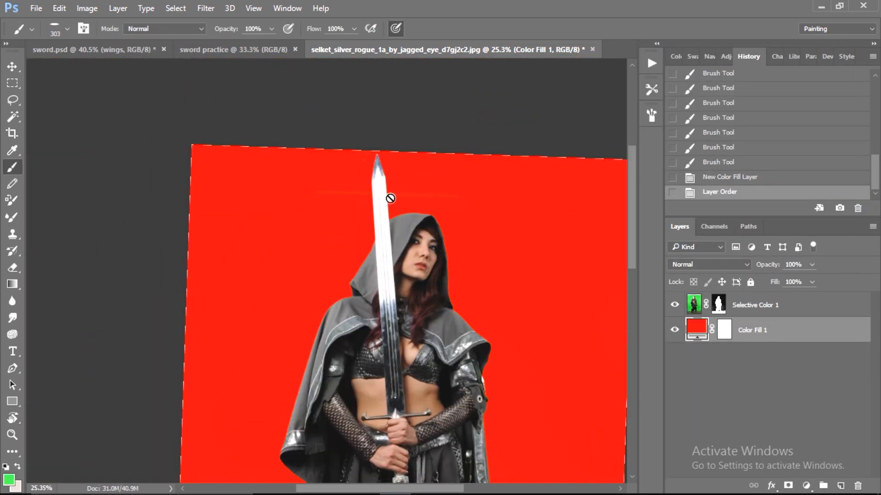
key(e)
click(719, 304)
key(b)
key(z)
drag(424, 223, 490, 225)
key(b)
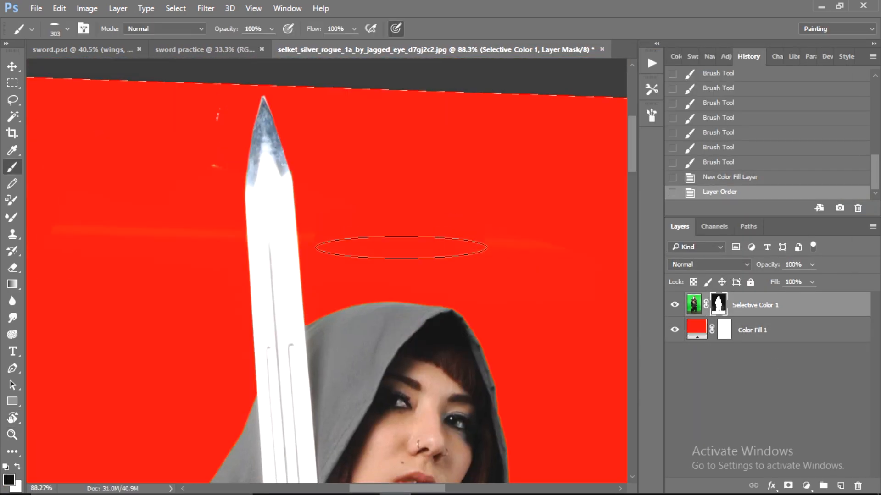
scroll(444, 212, down, 1)
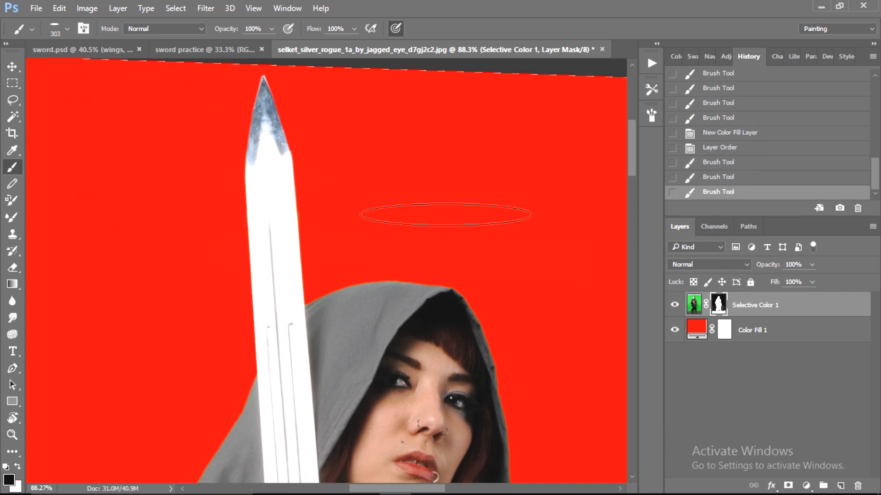
Step: Paint out the floor directly along the outer edge of the right-hand boot on the layer mask
scroll(444, 220, down, 10)
scroll(450, 291, up, 10)
key(r)
mouse_move(410, 279)
mouse_down()
mouse_move(414, 284)
mouse_move(412, 264)
mouse_up()
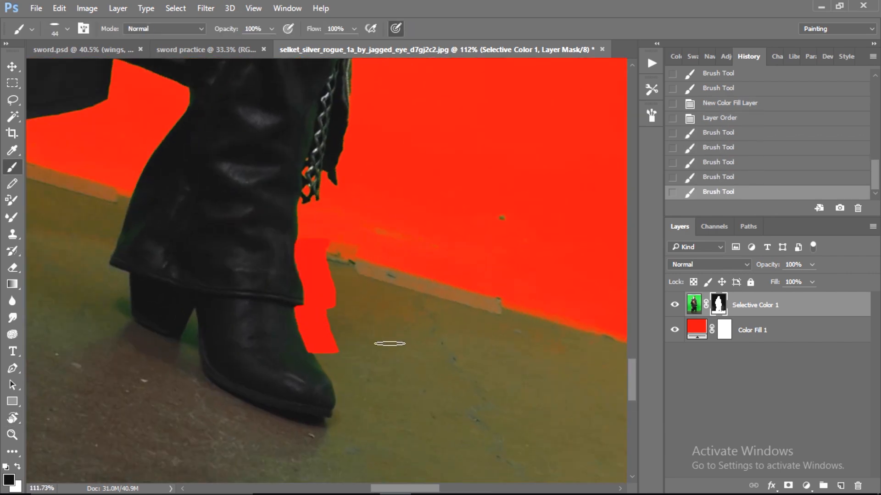
key(r)
drag(389, 343, 301, 332)
drag(304, 294, 300, 296)
key(r)
drag(316, 308, 335, 314)
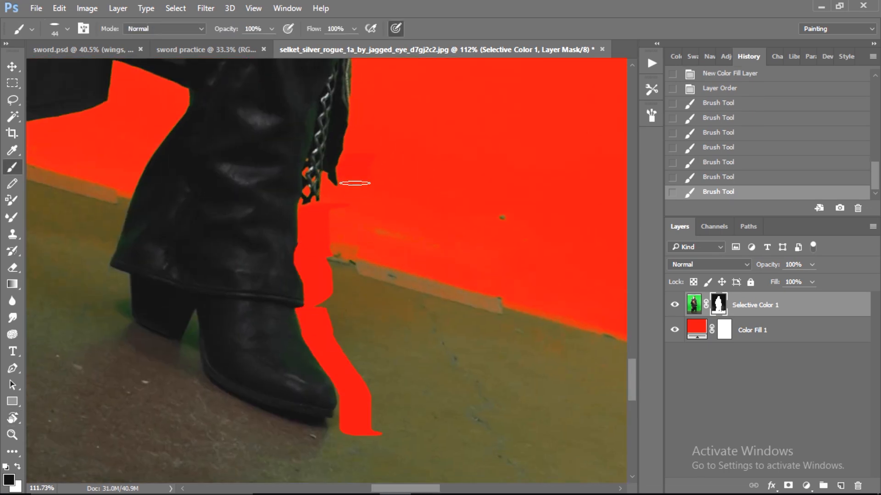
Step: Mask out the floor between the right-hand boot and the image's right edge with larger brush strokes
drag(355, 183, 352, 253)
scroll(367, 259, up, 1)
drag(382, 265, 412, 273)
drag(418, 407, 422, 321)
mouse_move(423, 268)
mouse_down()
mouse_move(364, 288)
mouse_move(366, 438)
mouse_up()
drag(498, 223, 535, 199)
mouse_move(536, 211)
mouse_down()
mouse_move(501, 302)
mouse_move(499, 162)
mouse_up()
mouse_move(500, 167)
mouse_down()
mouse_move(501, 324)
mouse_move(600, 390)
mouse_up()
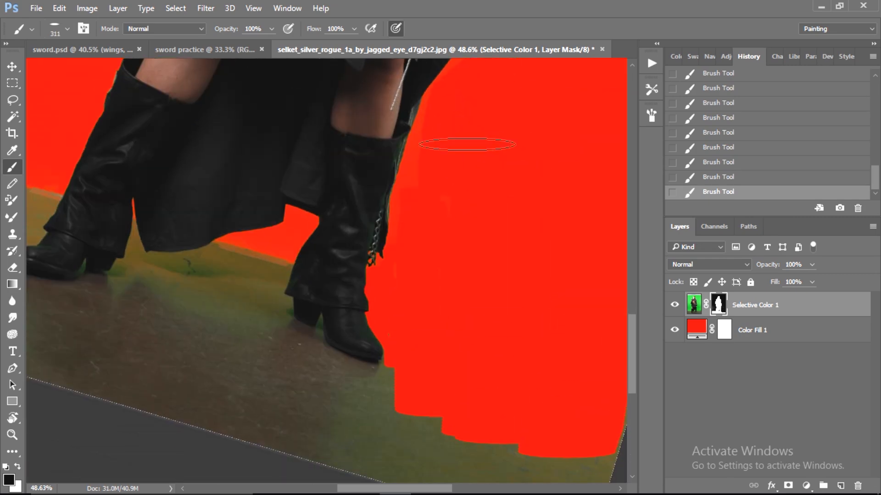
scroll(468, 144, down, 2)
drag(477, 193, 471, 389)
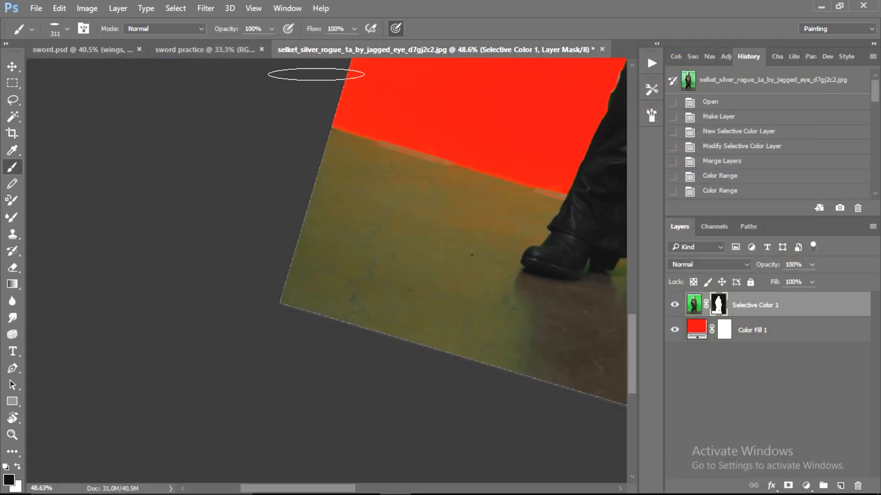
Step: Mask out the floor beside the left-hand boot out to the image's left edge
scroll(177, 226, right, 3)
mouse_move(177, 226)
mouse_down()
mouse_move(298, 175)
mouse_move(239, 225)
mouse_up()
key(r)
drag(321, 149, 358, 152)
drag(288, 219, 229, 229)
mouse_move(328, 216)
mouse_down()
mouse_move(344, 267)
mouse_move(369, 297)
mouse_move(394, 266)
mouse_move(372, 240)
mouse_move(359, 282)
mouse_move(404, 341)
mouse_up()
scroll(372, 300, down, 3)
mouse_move(339, 185)
mouse_down()
mouse_move(354, 320)
mouse_move(390, 383)
mouse_up()
drag(353, 267, 312, 266)
Step: Trace a Pen path from the toe of the left-hand boot along its sole and heel to the cape
key(p)
drag(427, 182, 477, 183)
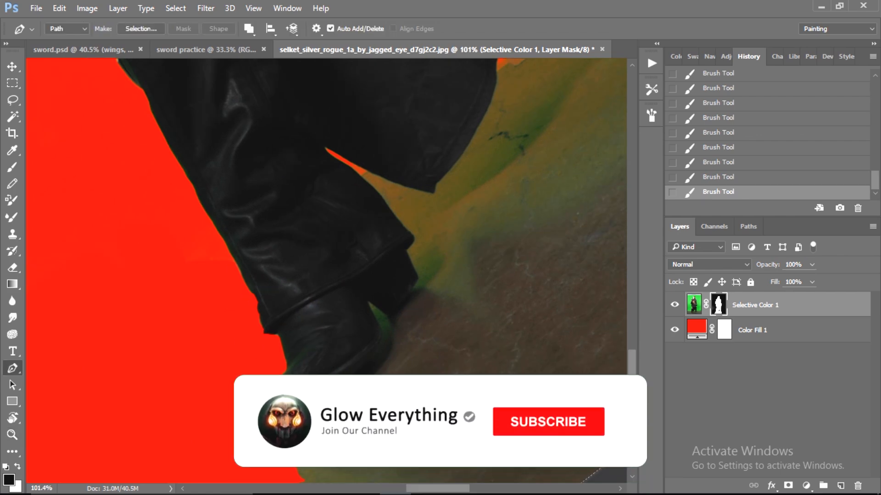
scroll(326, 358, up, 2)
click(308, 472)
click(384, 408)
drag(396, 363, 399, 353)
drag(411, 341, 422, 334)
drag(428, 327, 430, 321)
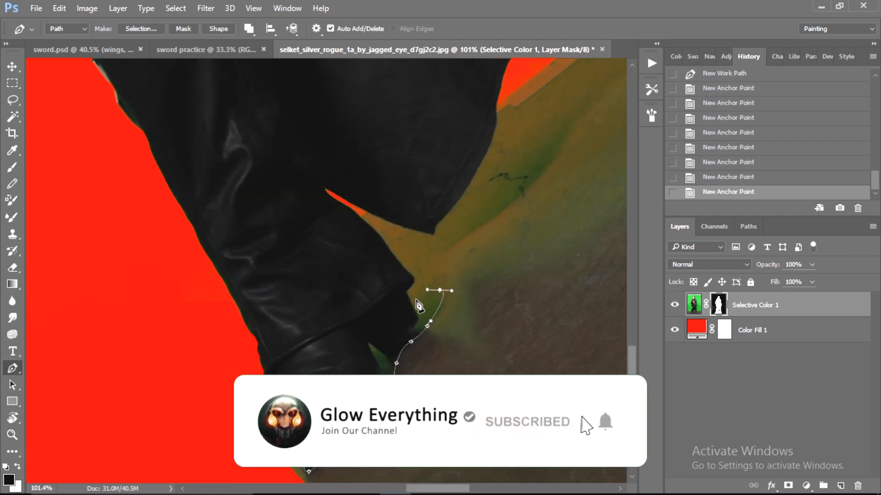
click(416, 301)
scroll(420, 339, up, 2)
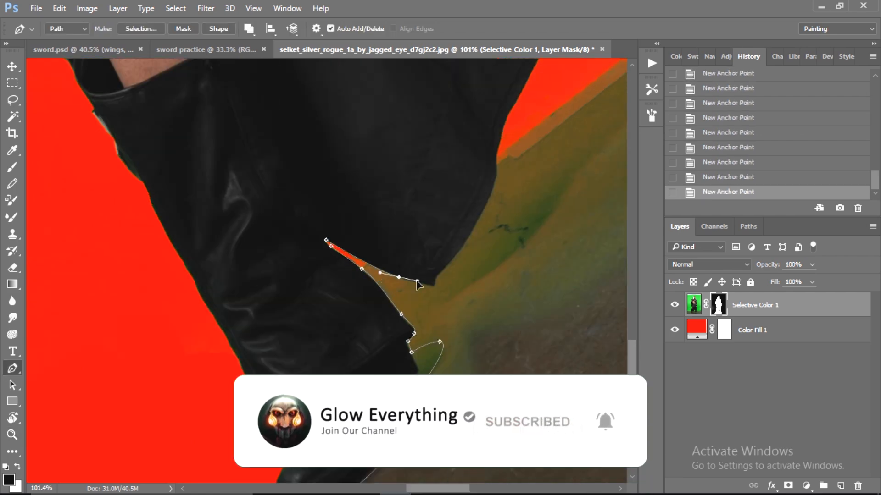
Step: Continue the Pen path around the cape's lower corner and up its edge between the boots
click(434, 286)
click(438, 276)
scroll(438, 277, up, 2)
drag(487, 255, 493, 237)
drag(499, 208, 499, 201)
scroll(491, 324, up, 5)
drag(548, 264, 562, 251)
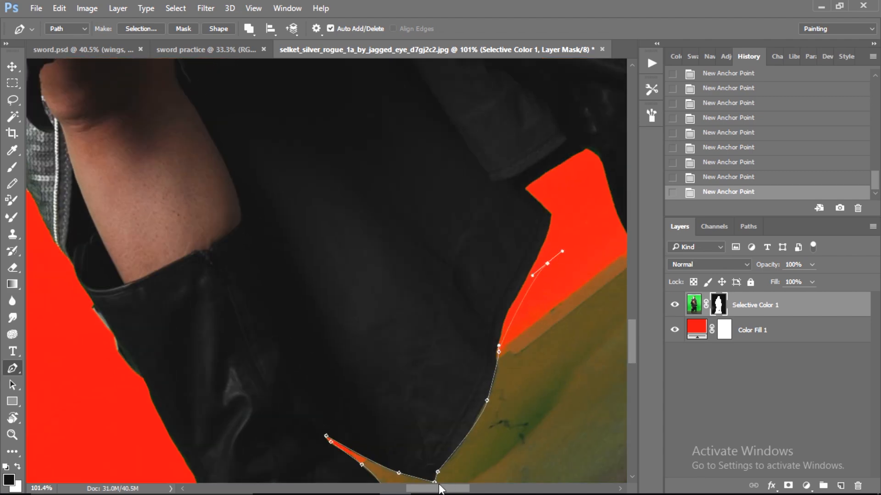
drag(440, 488, 478, 489)
Step: Continue the Pen path under the heel and sole of the right-hand boot and around its toe
click(286, 249)
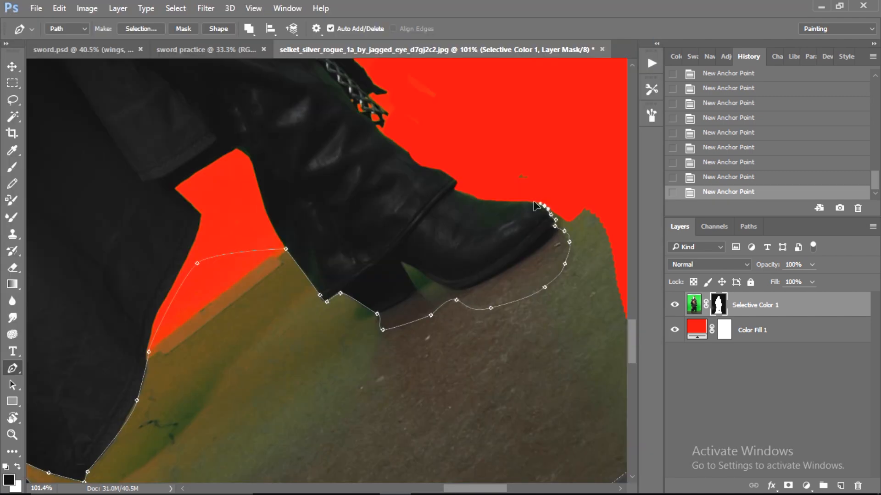
drag(529, 202, 511, 194)
drag(441, 167, 360, 224)
Step: Close the Pen path with a wide loop around the floor below the boots and convert it into a selection
click(455, 170)
drag(473, 115, 495, 113)
drag(539, 114, 550, 118)
click(577, 149)
drag(589, 155, 591, 175)
click(323, 288)
right_click(404, 289)
click(420, 230)
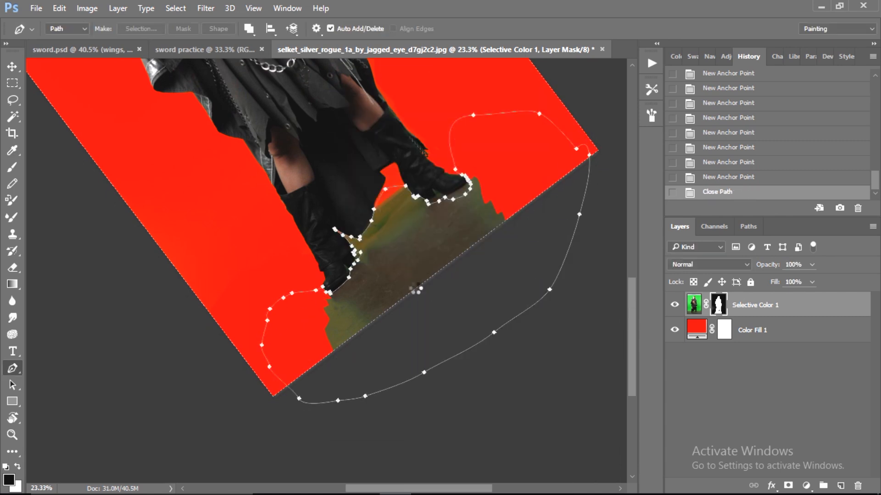
key(Return)
Step: Erase the selected floor below the boots on the layer mask and clear the selection
key(e)
mouse_move(327, 420)
mouse_down()
mouse_move(417, 216)
mouse_move(406, 183)
mouse_move(441, 228)
mouse_move(457, 147)
mouse_move(494, 96)
mouse_move(438, 160)
mouse_move(479, 186)
mouse_up()
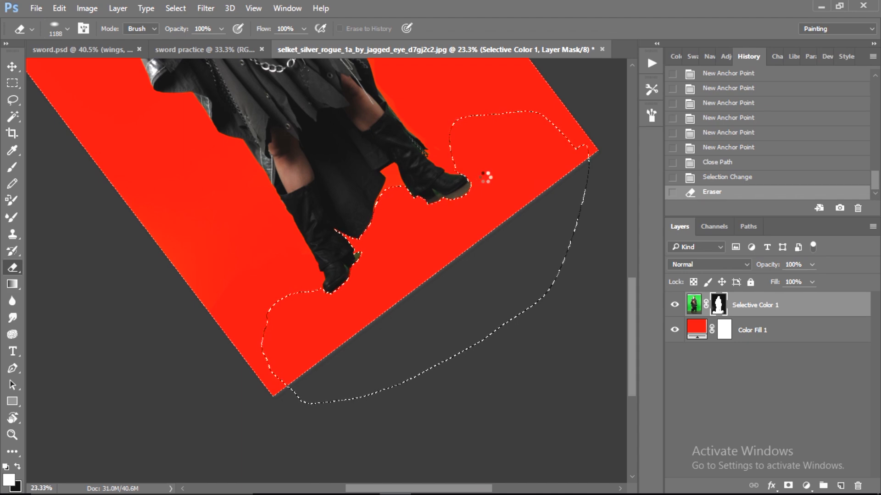
key(r)
drag(491, 244, 496, 305)
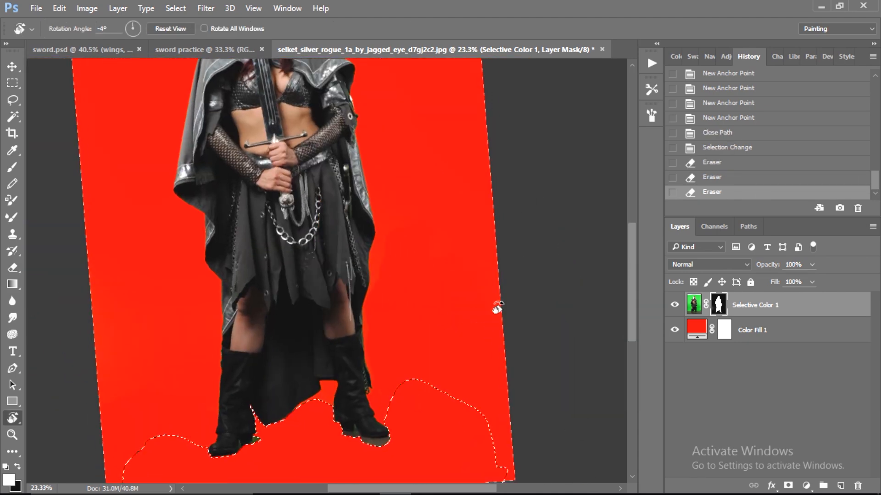
key(ctrl+d)
Step: Load the layer mask as a selection, invert it, erase the background residue on the mask, and deselect
alt+click(718, 304)
alt+click(718, 305)
ctrl+click(718, 305)
drag(395, 175, 397, 312)
click(175, 8)
click(190, 59)
drag(441, 183, 367, 184)
drag(353, 135, 371, 135)
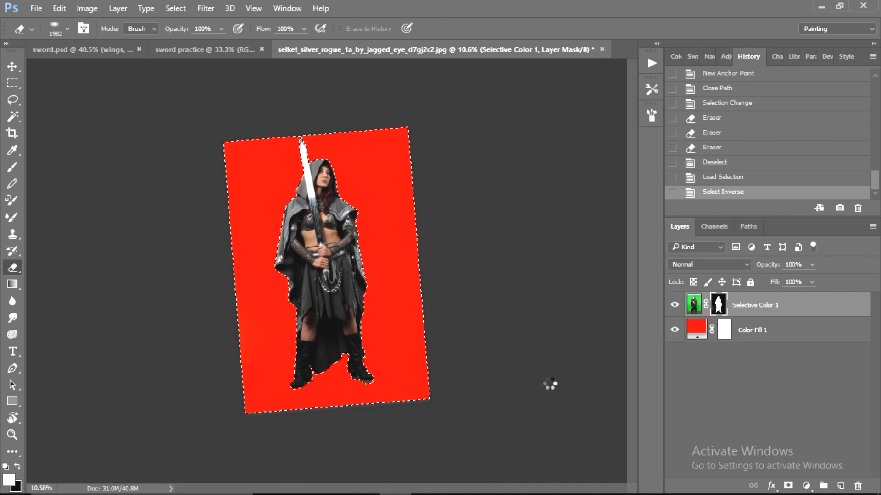
key(ctrl+d)
Step: Duplicate the masked figure layer, convert the copy to a smart object, and hide the original layer
click(694, 305)
key(ctrl+j)
right_click(752, 306)
click(596, 244)
click(675, 330)
Step: Add a new empty layer clipped to the figure copy for painting over the sword at the hood
click(13, 170)
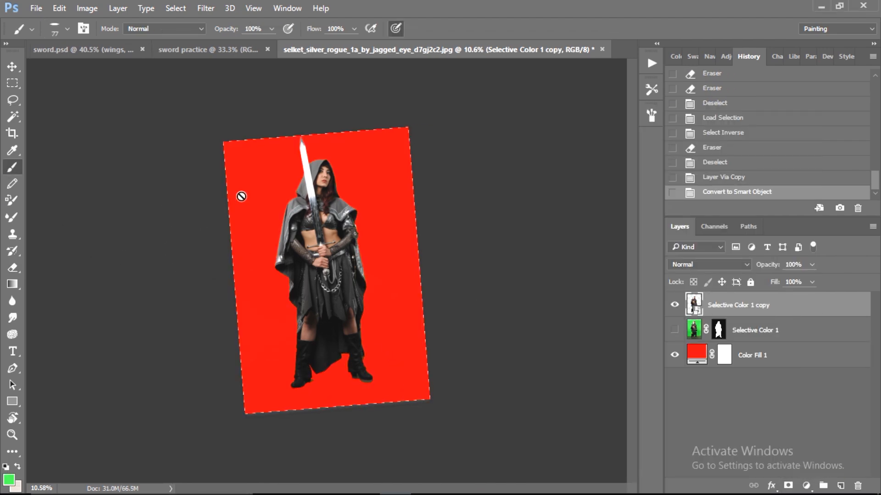
click(840, 485)
alt+click(698, 316)
key(ctrl+space)
drag(307, 171, 405, 250)
Step: Set up a soft round brush with grey sampled from the hood beside the blade
click(67, 29)
drag(40, 78, 40, 82)
key(Return)
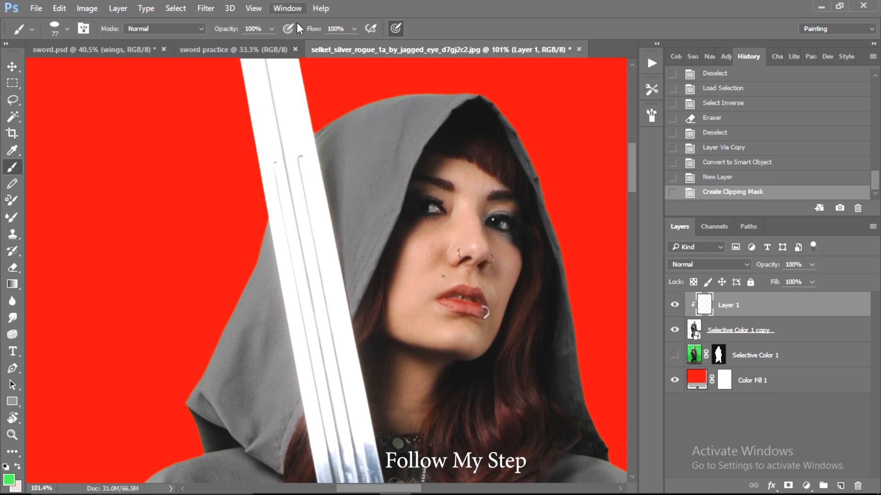
alt+click(324, 155)
drag(316, 165, 303, 229)
click(67, 29)
click(120, 163)
key(Return)
drag(313, 179, 298, 262)
key(ctrl+alt+z)
key(ctrl+alt+z)
Step: Paint the hood's grey over the part of the blade crossing the hood, with the brush flow set to 74%
drag(311, 160, 275, 298)
drag(321, 197, 289, 298)
drag(314, 29, 338, 32)
drag(332, 170, 289, 257)
drag(330, 215, 280, 316)
drag(328, 266, 271, 353)
drag(321, 303, 273, 386)
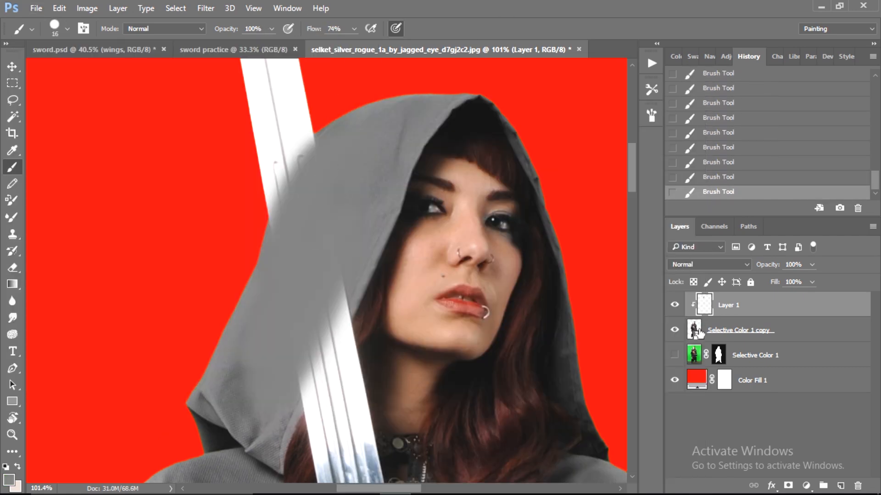
Step: On the figure copy, trace a Pen path around the blade above the hood and convert it into a selection
key(p)
key(alt+bracketleft)
click(314, 134)
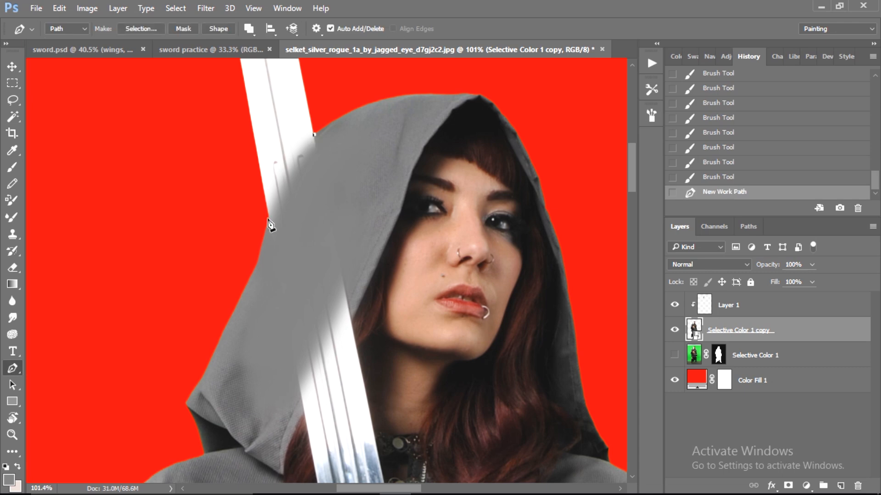
scroll(256, 260, up, 8)
click(158, 385)
click(314, 385)
right_click(308, 275)
click(359, 227)
key(e)
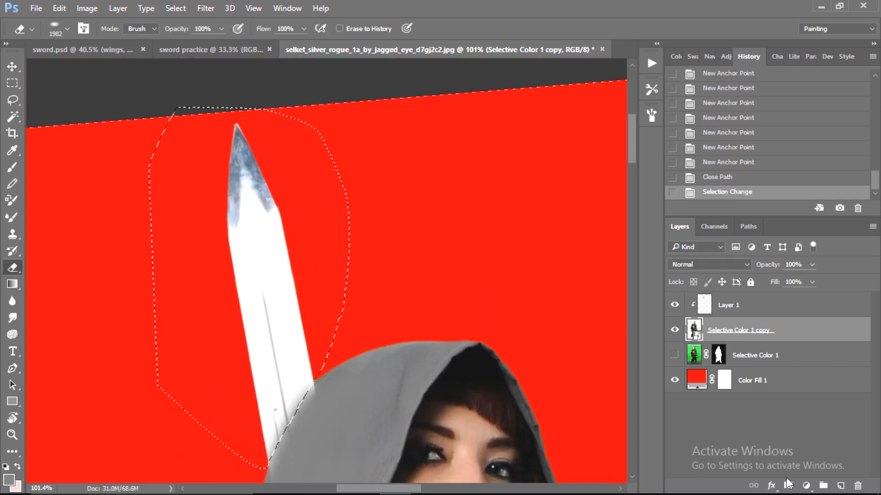
Step: Add a layer mask from the selection to the figure copy and invert it to hide the blade above the hood
click(788, 485)
key(ctrl+i)
scroll(368, 311, down, 8)
Step: Resize the eraser and clean up the figure copy's mask along the hood's outer edge where the blade crossed it
click(67, 29)
click(160, 163)
key(Return)
key(bracketright)
key(bracketright)
key(bracketright)
scroll(323, 140, up, 8)
key(r)
mouse_move(294, 207)
mouse_down()
mouse_move(255, 248)
mouse_move(269, 294)
mouse_up()
mouse_move(353, 251)
mouse_down()
mouse_move(356, 285)
mouse_move(266, 271)
mouse_move(342, 263)
mouse_move(300, 275)
mouse_up()
Step: On the clipped paint layer, brush hood grey over the blade remnants along the upper part of the hood
ctrl+click(719, 329)
click(728, 305)
key(b)
drag(279, 294, 268, 309)
drag(338, 376, 336, 266)
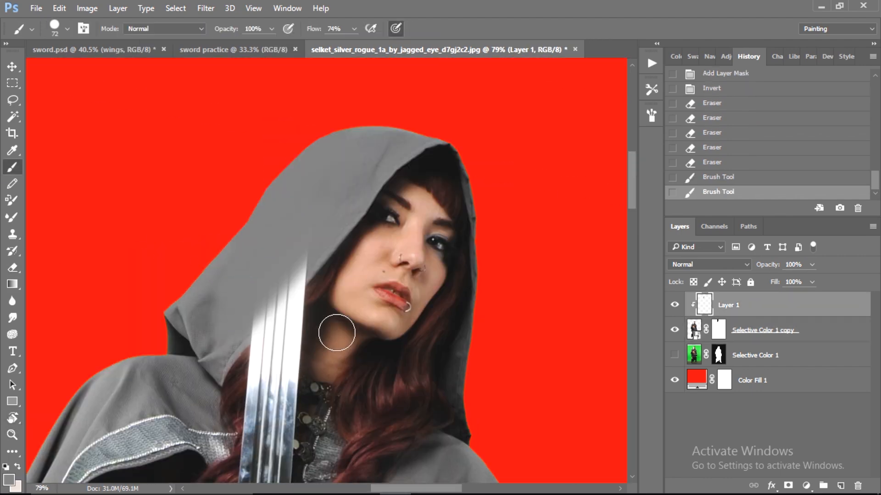
drag(270, 299, 316, 298)
Step: Extend the grey paint over the blade down the side of the hood, undoing the stroke that goes astray
key(bracketright)
key(bracketright)
key(bracketright)
drag(341, 198, 225, 294)
drag(319, 252, 197, 367)
key(ctrl+z)
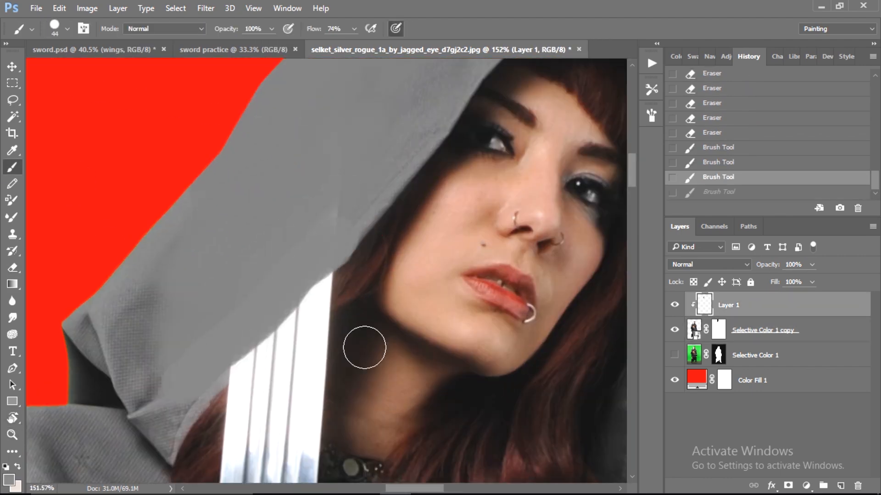
Step: Finish the painted hood down to its inner edge beside the face, blending the grey with a soft brush at 12% flow
key(r)
drag(364, 348, 354, 190)
drag(372, 297, 360, 301)
drag(317, 272, 516, 274)
key(ctrl+z)
key(r)
drag(437, 340, 213, 339)
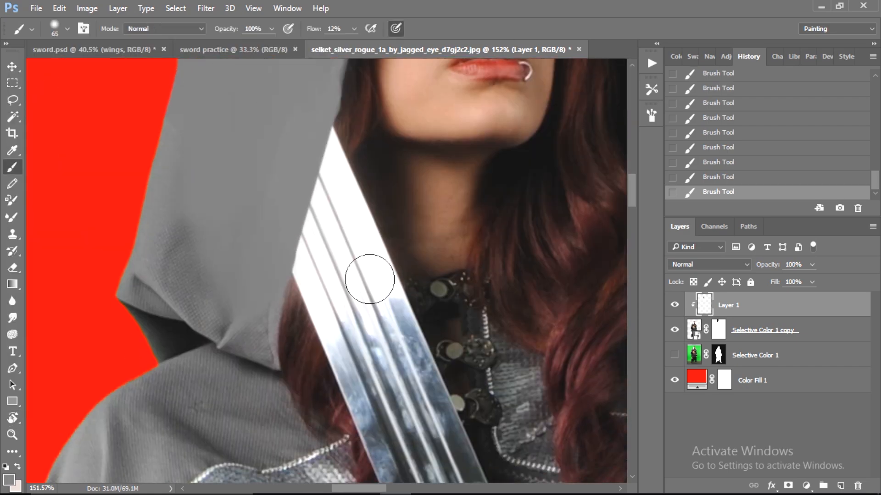
Step: On the figure copy, trace a Pen path down the outer edge of the long hair on the side without the blade
key(z)
drag(364, 314, 301, 303)
key(r)
drag(550, 384, 512, 439)
key(z)
drag(396, 110, 440, 159)
click(694, 330)
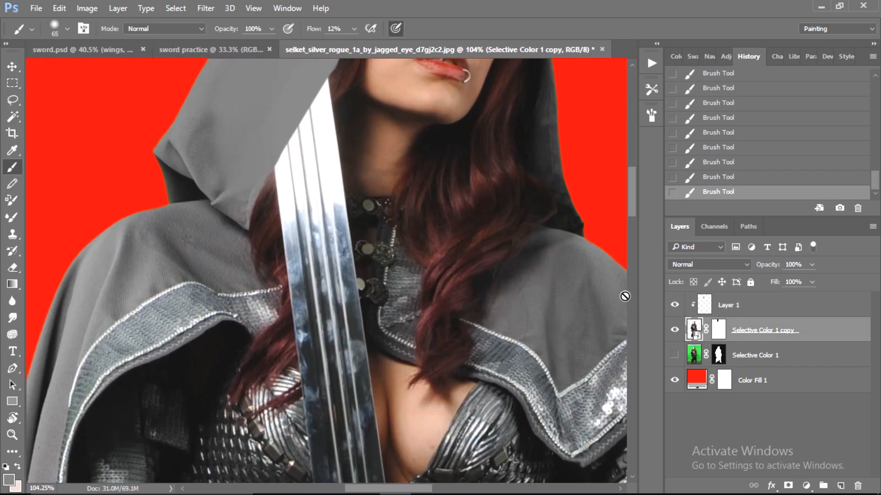
key(p)
scroll(527, 275, up, 3)
drag(531, 295, 532, 297)
drag(537, 305, 542, 308)
drag(554, 318, 560, 323)
drag(559, 336, 554, 342)
drag(537, 353, 530, 356)
scroll(525, 354, down, 1)
drag(519, 306, 515, 311)
drag(506, 321, 494, 332)
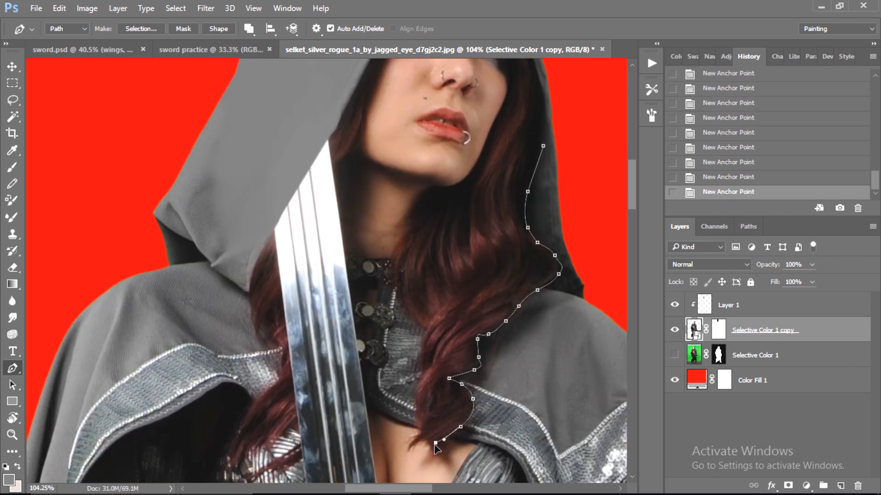
Step: Close the Pen path along the inner side of the hair and convert it into a selection
drag(481, 159, 486, 147)
click(543, 145)
right_click(442, 167)
click(499, 225)
key(Return)
Step: Copy the selected hair to a new layer above the hood paint layer and clip the paint layer to the figure copy again
key(ctrl+j)
drag(752, 330, 752, 295)
alt+click(697, 343)
Step: Mirror the hair copy horizontally, rotate it and place it over the blade on the other side of the neck
key(ctrl+t)
drag(502, 224, 377, 252)
right_click(350, 277)
click(390, 473)
drag(438, 113, 476, 141)
mouse_move(355, 237)
mouse_down()
mouse_move(330, 247)
mouse_move(348, 247)
mouse_up()
scroll(349, 247, down, 1)
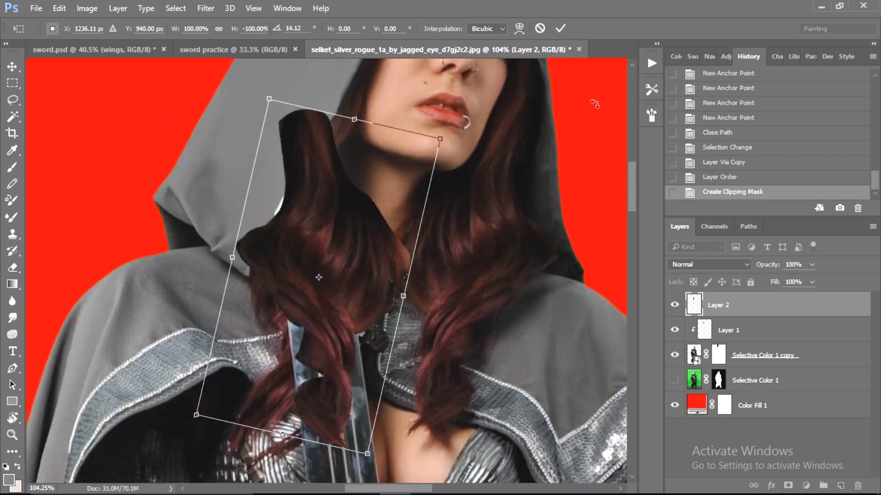
key(Return)
Step: Move the hair copy beneath the hood paint layer and warp it to fit the existing hair beside the face
drag(763, 307, 760, 342)
scroll(326, 262, down, 1)
key(shift+8)
key(ctrl+t)
right_click(357, 272)
click(390, 369)
drag(394, 222, 365, 256)
drag(396, 318, 347, 375)
drag(248, 321, 228, 337)
drag(342, 127, 354, 114)
key(Return)
drag(775, 282, 800, 282)
Step: Add a layer mask to the hair copy and brush on it to blend the hair into the hood and neck
click(788, 486)
key(b)
drag(370, 318, 369, 391)
key(x)
mouse_move(322, 328)
mouse_down()
mouse_move(359, 214)
mouse_move(347, 300)
mouse_up()
mouse_move(376, 308)
mouse_down()
mouse_move(349, 338)
mouse_move(332, 339)
mouse_up()
Step: Hide the hair copy, trace the blade-free half of the cloak and chest on the figure copy, and copy it to a new layer
click(674, 330)
click(694, 355)
key(p)
click(420, 229)
drag(446, 250, 468, 270)
drag(481, 274, 488, 276)
drag(367, 216, 373, 201)
click(420, 178)
click(508, 136)
key(ctrl+j)
Step: Flip the cloak and chest copy horizontally and align it over the blade on the opposite half of the body
key(ctrl+t)
right_click(502, 300)
click(551, 277)
drag(508, 290, 320, 286)
drag(177, 179, 149, 159)
drag(324, 308, 326, 313)
click(560, 28)
Step: Add a layer mask to the mirrored chest copy and blend its edges with a soft eraser at 40% flow
click(788, 485)
key(e)
drag(214, 279, 257, 285)
key(x)
mouse_move(206, 294)
mouse_down()
mouse_move(191, 313)
mouse_move(209, 305)
mouse_up()
right_click(208, 294)
drag(339, 87, 20, 87)
drag(266, 29, 243, 33)
mouse_move(247, 233)
mouse_down()
mouse_move(280, 275)
mouse_move(251, 234)
mouse_up()
drag(312, 182, 306, 163)
drag(345, 199, 346, 240)
Step: Move the hair copy to the top of the stack and clip the mirrored chest copy to the figure copy
drag(705, 331, 706, 299)
click(675, 331)
click(746, 355)
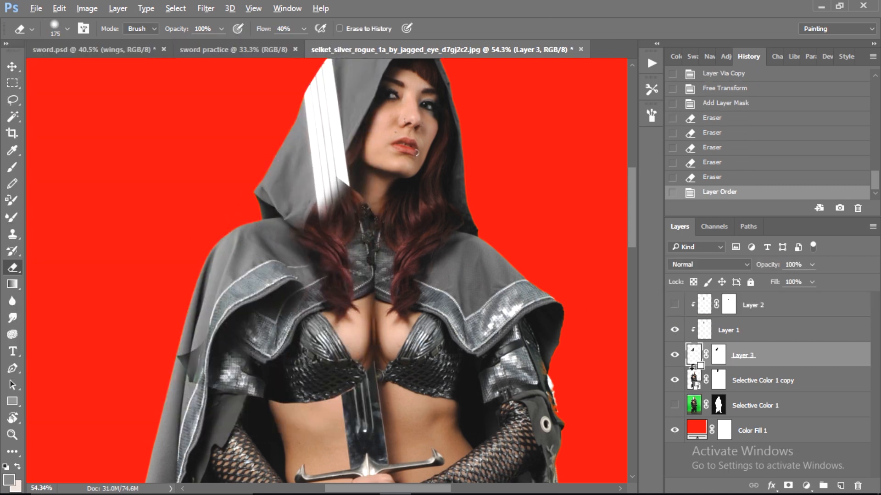
alt+click(697, 367)
Step: Refine the mirrored chest copy's mask with a resized eraser, alternating black and white along the cloak and hair
scroll(407, 370, down, 3)
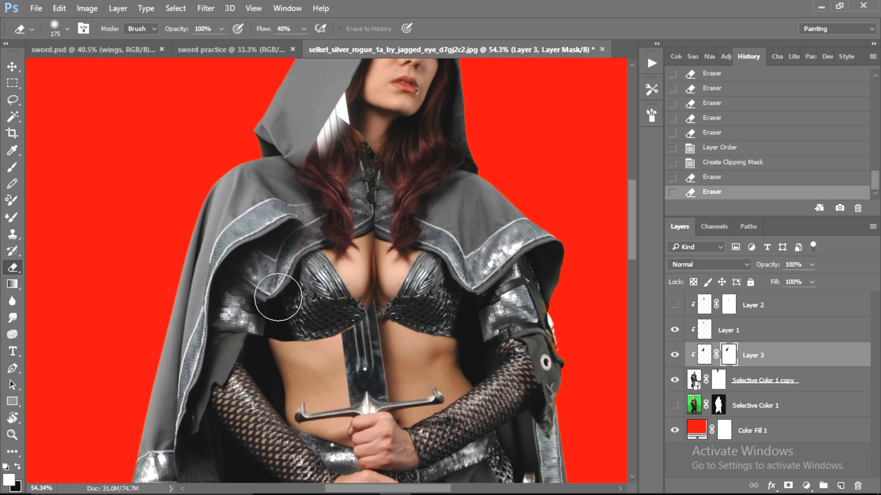
scroll(339, 321, up, 3)
click(67, 29)
drag(21, 87, 339, 87)
mouse_move(336, 243)
mouse_down()
mouse_move(407, 251)
mouse_move(334, 288)
mouse_move(357, 255)
mouse_up()
key(x)
drag(357, 257, 334, 315)
drag(260, 372, 285, 358)
key(x)
drag(228, 341, 178, 431)
scroll(191, 213, down, 3)
drag(206, 287, 234, 376)
drag(389, 269, 323, 277)
key(ctrl+z)
Step: Turn the hair copy back on and move it directly beneath the hood paint layer
click(674, 305)
click(675, 304)
click(674, 304)
drag(779, 306, 786, 341)
drag(341, 224, 414, 242)
Step: Add a layer mask to the hood paint layer and paint black where the grey covers the hair below the hood
click(752, 305)
click(788, 486)
key(b)
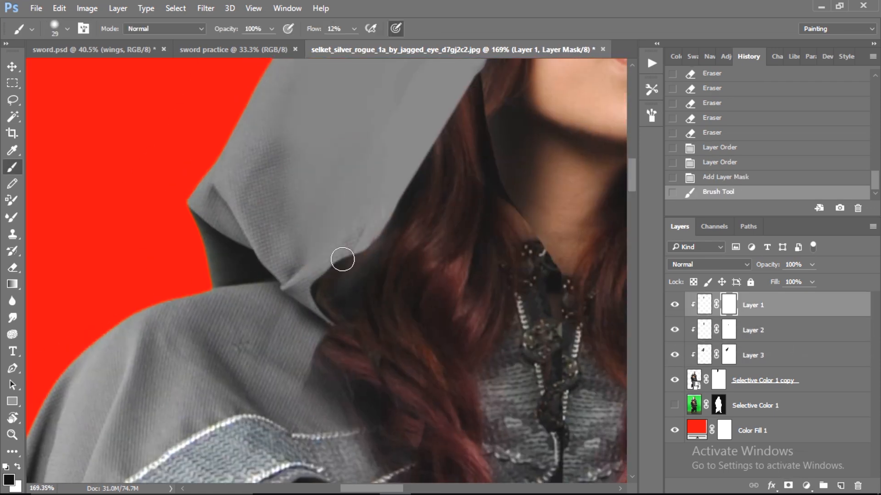
drag(322, 303, 334, 321)
key(z)
drag(357, 317, 257, 321)
Step: Shift the mirrored chest copy with Free Transform to line it up with the original half of the chest
key(z)
drag(416, 406, 616, 373)
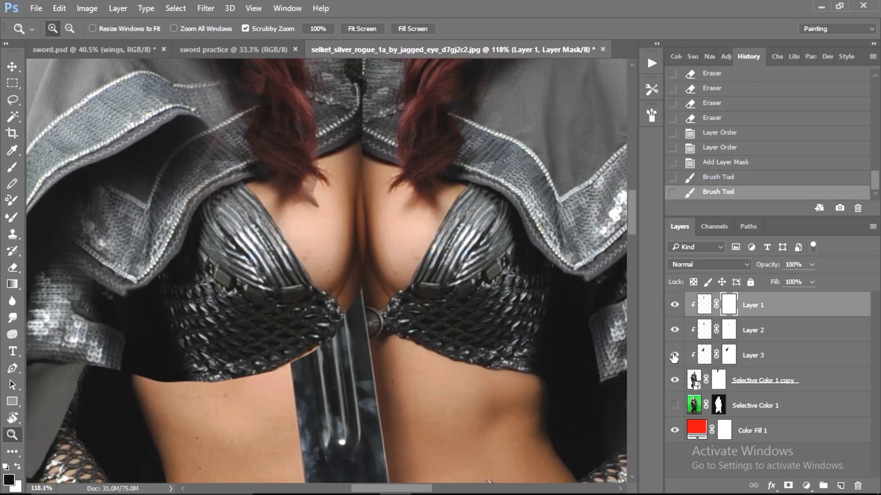
click(707, 359)
key(ctrl+t)
drag(275, 239, 274, 252)
click(560, 28)
Step: Fine-tune the mirrored chest copy's alignment along the body's centre line with another Free Transform
drag(360, 292, 259, 294)
drag(331, 295, 414, 295)
key(ctrl+t)
drag(435, 349, 430, 342)
click(560, 28)
drag(425, 301, 482, 301)
key(ctrl+t)
key(Escape)
Step: Add a new empty layer above the hood paint layer, clip it to the figure copy and switch to the Brush tool
scroll(422, 293, down, 2)
click(753, 305)
click(840, 485)
key(ctrl+alt+g)
click(12, 168)
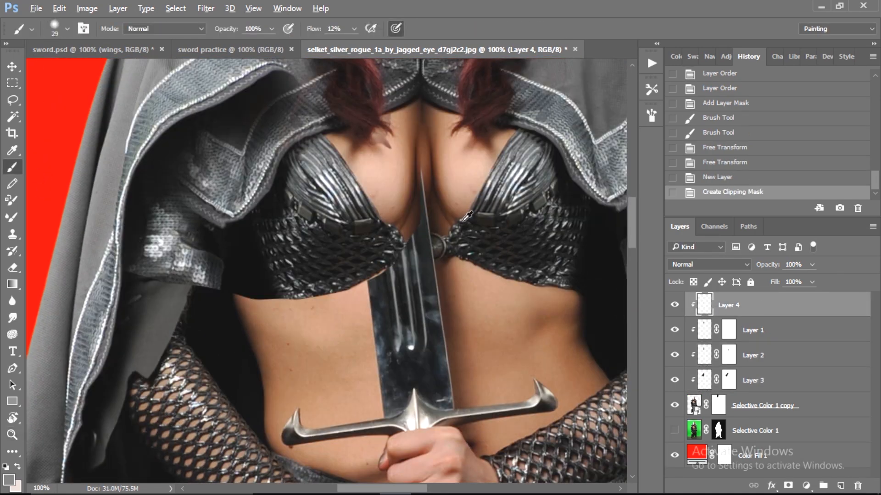
Step: Paint sampled skin tones over the blade in the cleavage and, with a larger brush, across the stomach
drag(415, 230, 421, 226)
scroll(415, 239, down, 2)
alt+click(358, 247)
key(bracketright)
key(bracketright)
key(bracketright)
key(bracketright)
key(bracketright)
key(bracketright)
key(bracketright)
key(bracketright)
mouse_move(418, 227)
mouse_down()
mouse_move(428, 228)
mouse_move(448, 302)
mouse_move(466, 320)
mouse_up()
Step: Adjust the brush and paint sampled skin tones over the remaining blade and crossguard on the lower stomach
click(67, 29)
click(67, 29)
mouse_move(370, 244)
mouse_down()
mouse_move(374, 218)
mouse_move(460, 225)
mouse_move(455, 254)
mouse_up()
double_click(69, 162)
scroll(389, 252, down, 2)
scroll(390, 252, down, 2)
alt+click(294, 248)
mouse_move(312, 258)
mouse_down()
mouse_move(291, 271)
mouse_move(374, 255)
mouse_up()
mouse_move(341, 256)
mouse_down()
mouse_move(333, 255)
mouse_move(361, 260)
mouse_up()
Step: Undo the last few strokes and repaint the stomach above the hands with newly sampled skin tones
click(67, 29)
double_click(49, 162)
key(ctrl+alt+z)
key(ctrl+alt+z)
key(ctrl+alt+z)
alt+click(335, 234)
alt+click(497, 149)
drag(464, 156, 468, 138)
drag(534, 231, 437, 245)
Step: Reduce the brush size, set the flow to 40% and paint out the blade remnants around the bra's centre clasp
key(bracketleft)
key(bracketleft)
key(bracketleft)
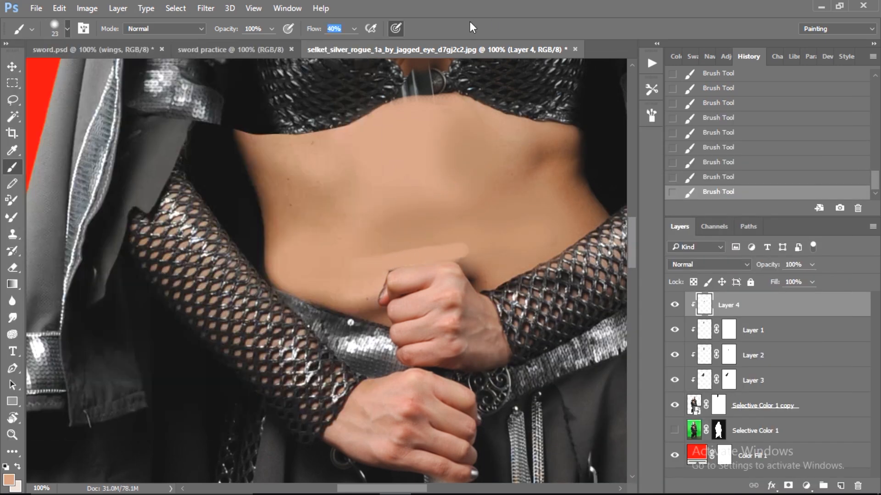
key(bracketleft)
key(bracketleft)
scroll(413, 275, up, 5)
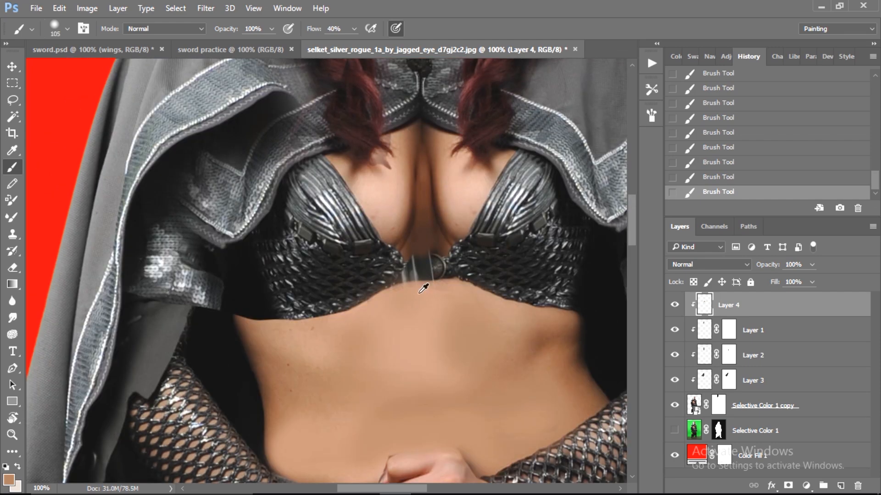
drag(434, 264, 437, 269)
mouse_move(414, 293)
mouse_down()
mouse_move(320, 291)
mouse_move(447, 326)
mouse_up()
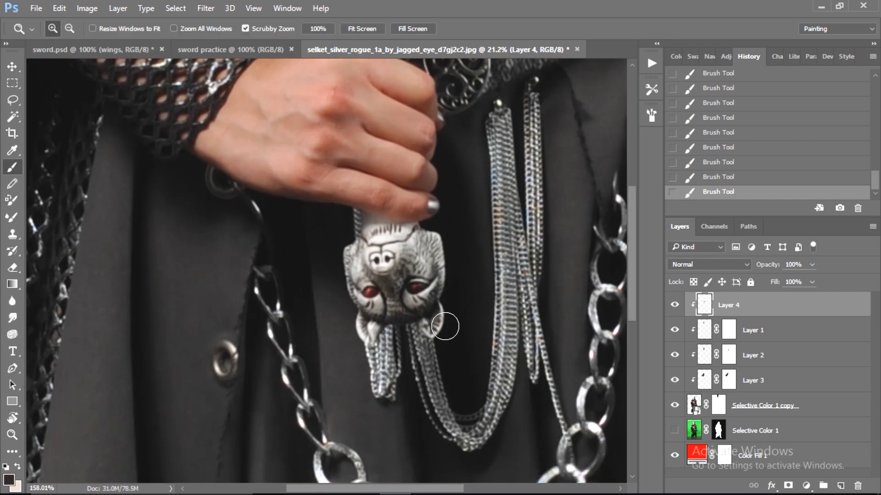
Step: Paint sampled dark skirt tones over the grip end below the lower hand and one side of the animal-head pommel
alt+click(346, 226)
drag(346, 226, 400, 231)
key(bracketright)
key(bracketright)
key(bracketright)
mouse_move(422, 236)
mouse_down()
mouse_move(352, 242)
mouse_move(356, 257)
mouse_up()
alt+click(339, 321)
drag(339, 280, 360, 385)
Step: Adjust the brush and paint dark tones at 56% flow over the rest of the animal-head pommel
click(67, 29)
click(202, 161)
key(Return)
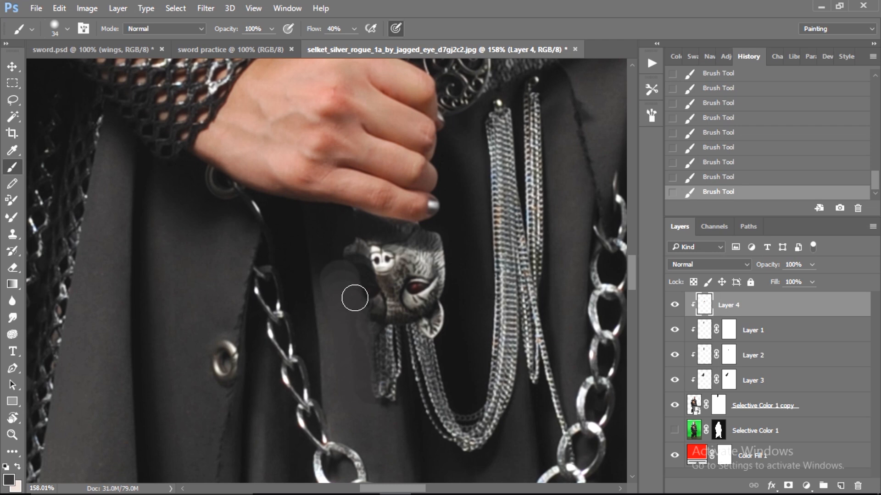
drag(358, 254, 413, 275)
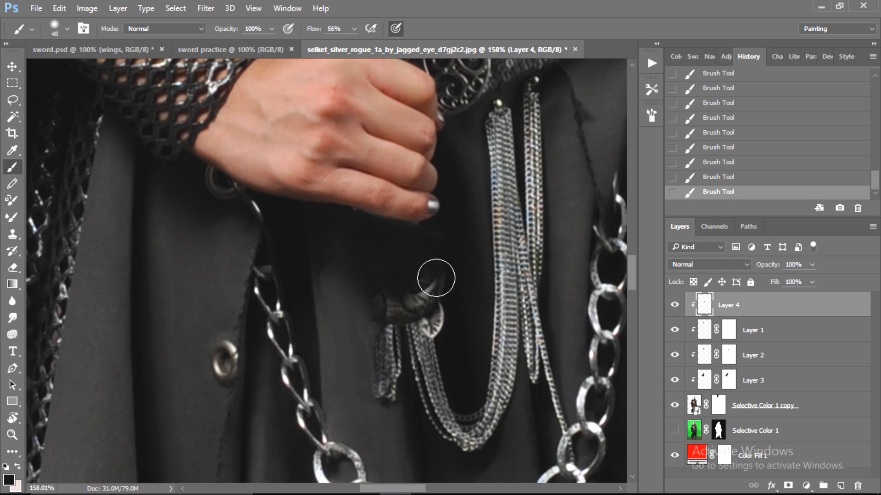
drag(356, 227, 394, 243)
Step: Undo the last stroke over the chain tassels and blend the repainted skirt area at 24% flow
drag(362, 335, 427, 404)
key(ctrl+z)
drag(319, 29, 303, 29)
drag(318, 291, 327, 339)
drag(413, 285, 371, 305)
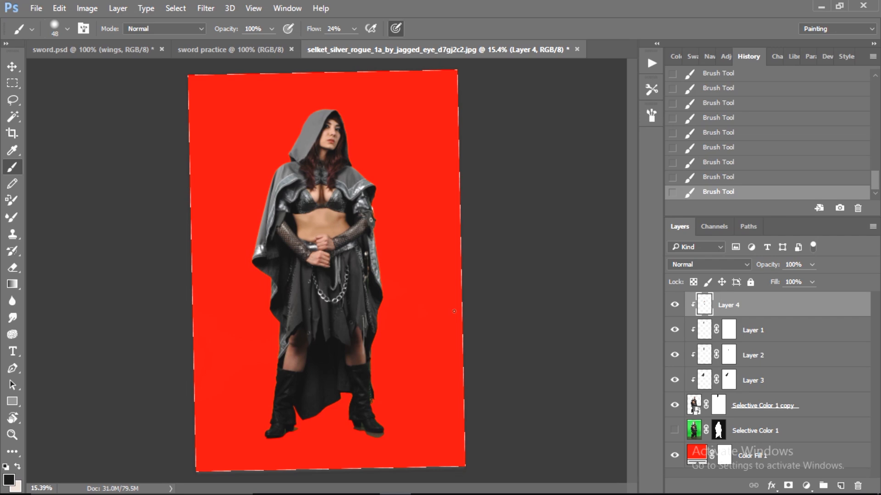
Step: Group the retouched figure layers, hide that group and show the original Selective Color 1 layer
shift+click(752, 406)
key(ctrl+g)
click(675, 299)
click(674, 319)
click(694, 319)
Step: Trace a closed Pen path around the sword's blade and crossguard on the original figure layer
key(p)
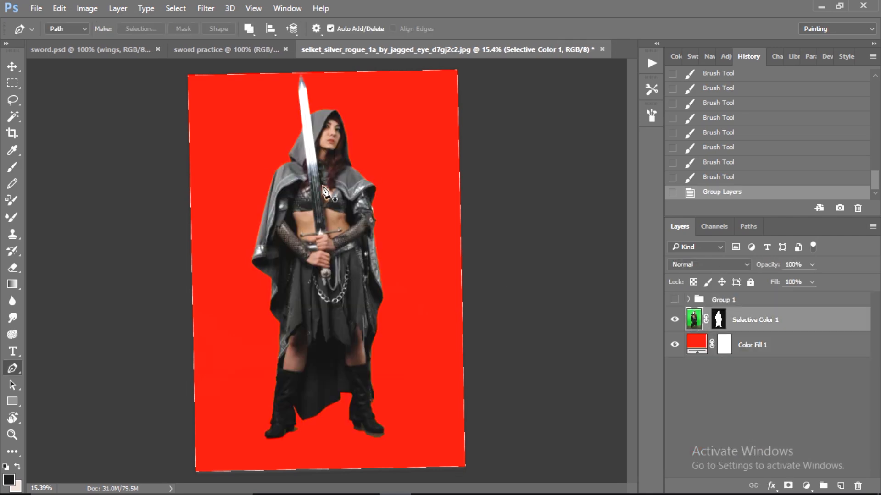
drag(314, 99, 322, 139)
drag(404, 339, 445, 341)
click(342, 373)
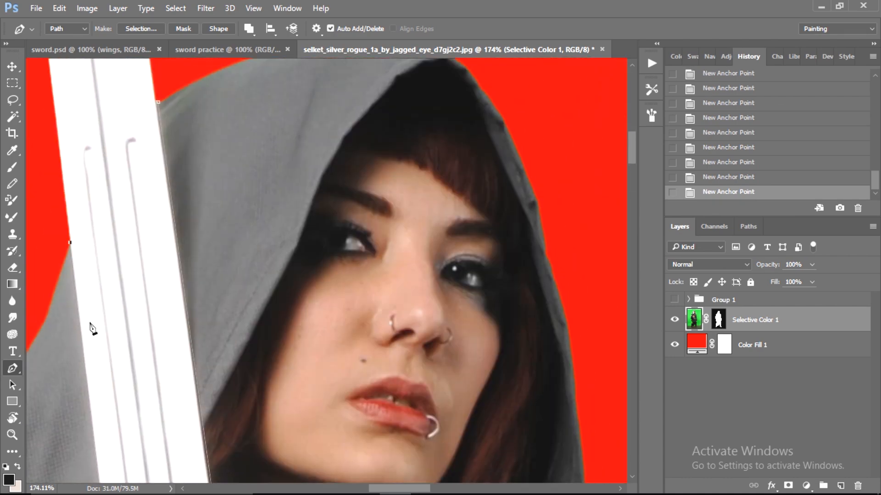
drag(156, 289, 116, 289)
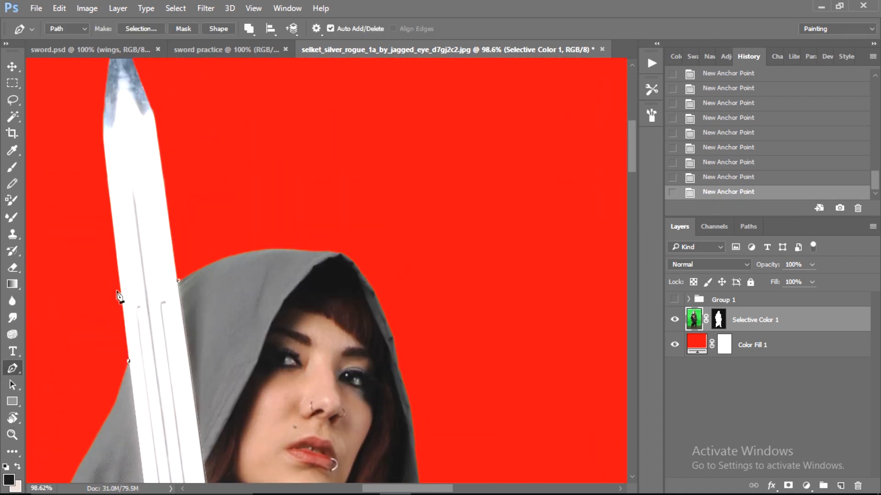
click(86, 375)
click(78, 223)
click(92, 168)
click(118, 154)
click(169, 182)
drag(172, 244, 173, 249)
click(187, 336)
click(178, 414)
Step: Turn the path into a selection, convert the original figure layer to a smart object and copy the sword to a new layer
key(ctrl+Return)
drag(401, 196, 318, 197)
key(ctrl+j)
key(ctrl+z)
key(ctrl+F2)
key(ctrl+j)
Step: Trace a Pen path from below the lower hand down one side of the pommel to its ear
drag(390, 449, 387, 215)
drag(356, 311, 504, 311)
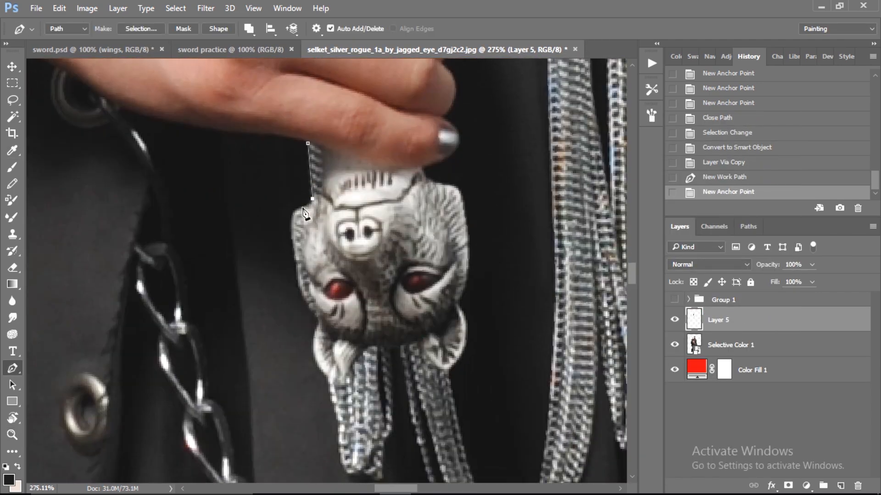
click(300, 289)
click(311, 308)
click(319, 320)
scroll(315, 328, down, 3)
click(312, 250)
click(319, 275)
scroll(329, 287, down, 1)
drag(339, 309, 339, 314)
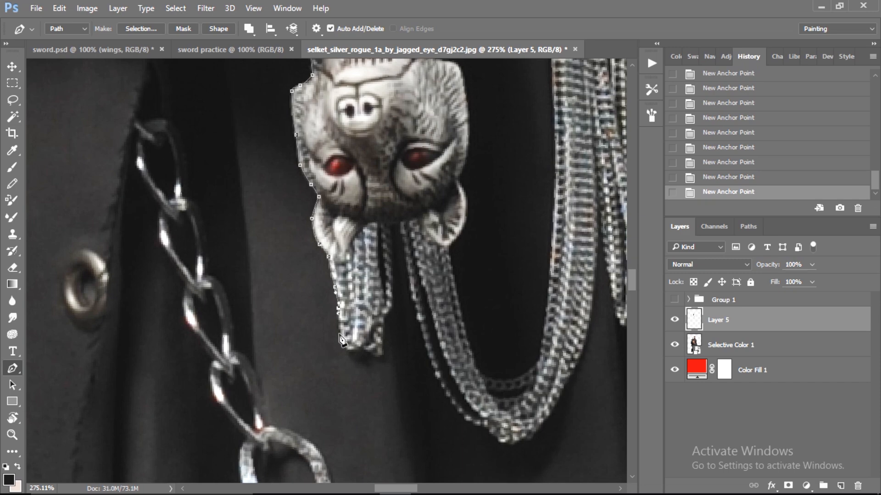
key(ctrl+alt+z)
key(ctrl+alt+z)
key(ctrl+alt+z)
key(ctrl+alt+z)
key(ctrl+alt+z)
key(ctrl+alt+z)
Step: Continue the path under the pommel's ears and up its other side, closing it along the hand
click(343, 255)
click(353, 239)
click(404, 222)
click(418, 217)
click(443, 248)
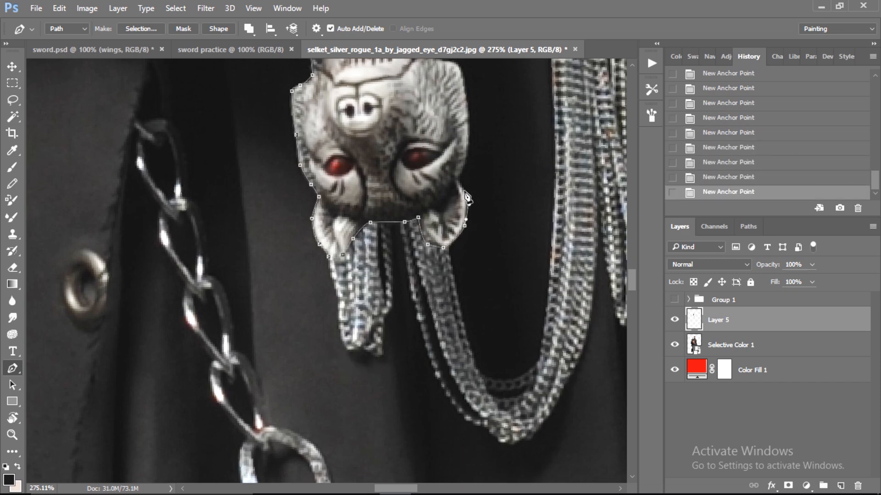
scroll(459, 178, up, 3)
drag(469, 244, 469, 225)
click(308, 133)
Step: Make a selection from the pommel path and copy the pommel from Selective Color 1 to a new layer
right_click(360, 163)
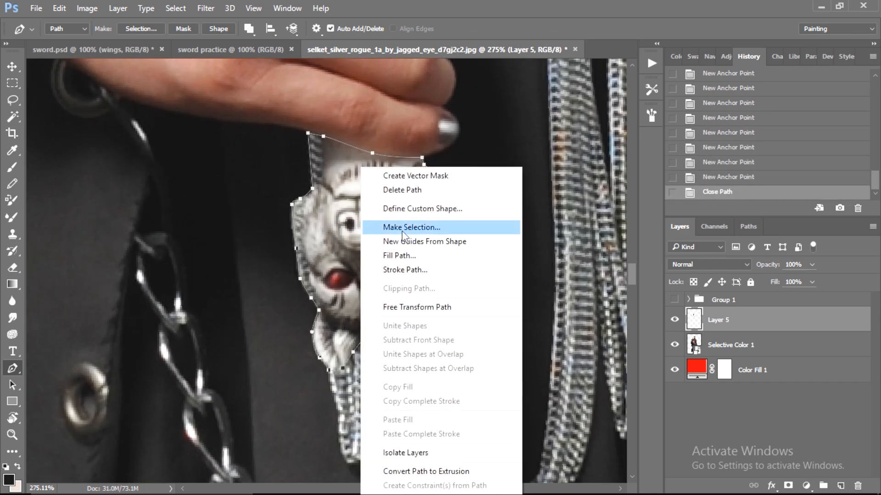
click(404, 228)
key(Return)
click(698, 347)
key(ctrl+j)
Step: Hide Selective Color 1, move Group 1 below the two sword layers and show it
drag(448, 279, 330, 279)
click(674, 371)
drag(766, 304, 766, 357)
click(674, 350)
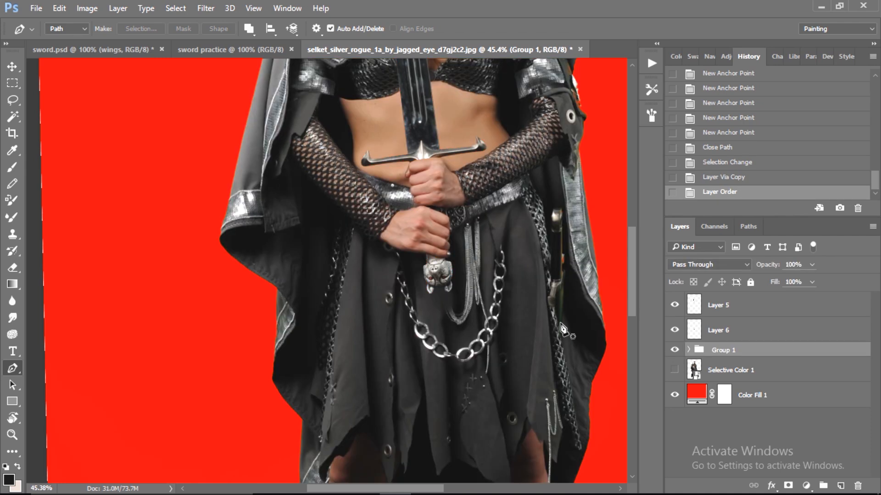
Step: Hide the pommel layer, flip the blade layer vertically with Free Transform and place it pointing down below the hands
drag(406, 295, 339, 295)
click(743, 311)
click(675, 329)
key(ctrl+t)
click(454, 380)
drag(408, 118, 418, 313)
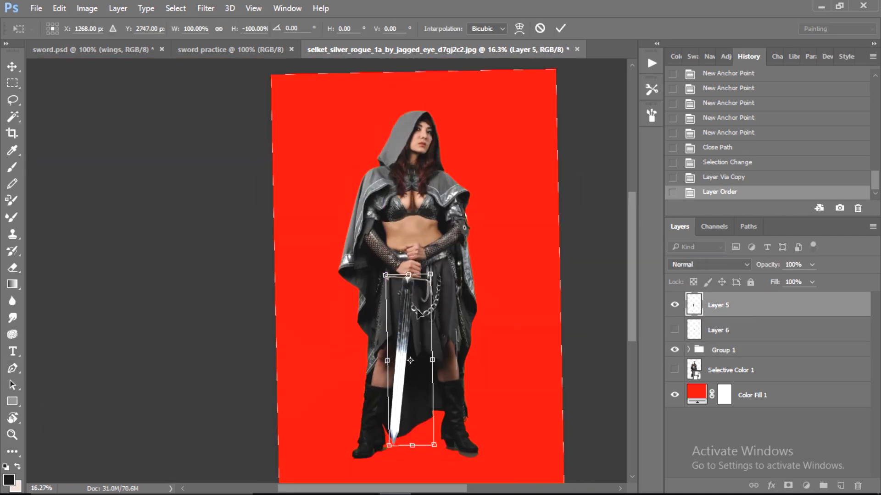
scroll(415, 303, down, 2)
drag(433, 404, 428, 436)
Step: Show the pommel layer, flip it upright with Free Transform and place it above the upper hand
click(695, 333)
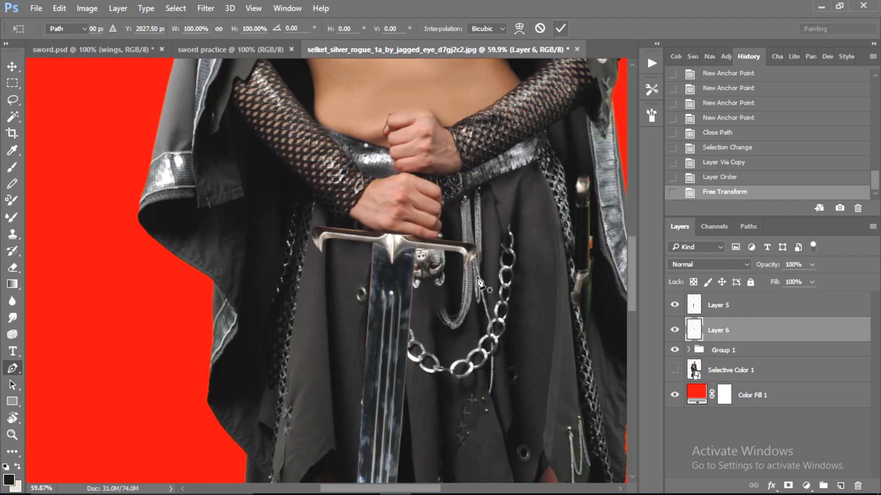
key(ctrl+t)
right_click(430, 85)
drag(429, 268, 505, 106)
click(472, 293)
key(Return)
key(ctrl+t)
click(560, 29)
Step: Add a layer mask to the pommel layer and, at 50% fill, mask it along the upper hand, restoring the fill to 100%
click(788, 485)
key(shift+5)
key(b)
mouse_move(356, 219)
mouse_down()
mouse_move(388, 207)
mouse_move(298, 230)
mouse_up()
key(z)
key(shift+0)
drag(449, 263, 447, 314)
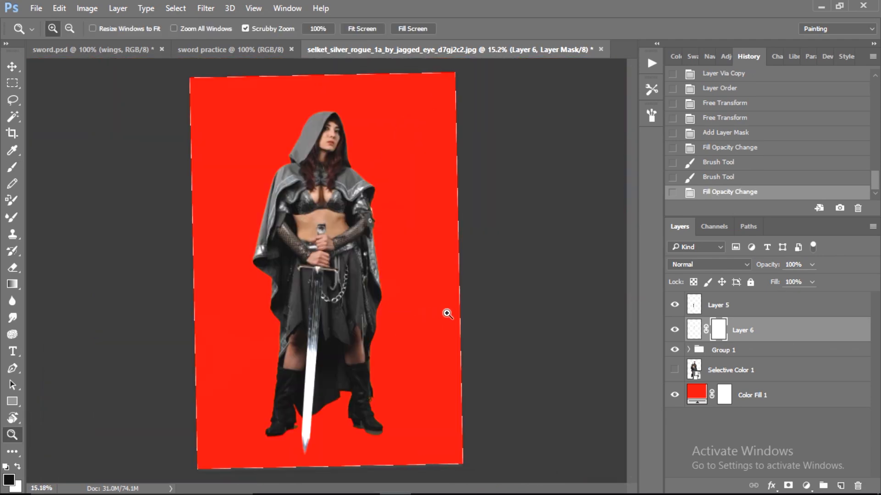
Step: Group the blade layer, the pommel layer and Group 1 together
click(693, 305)
shift+click(698, 351)
key(ctrl+g)
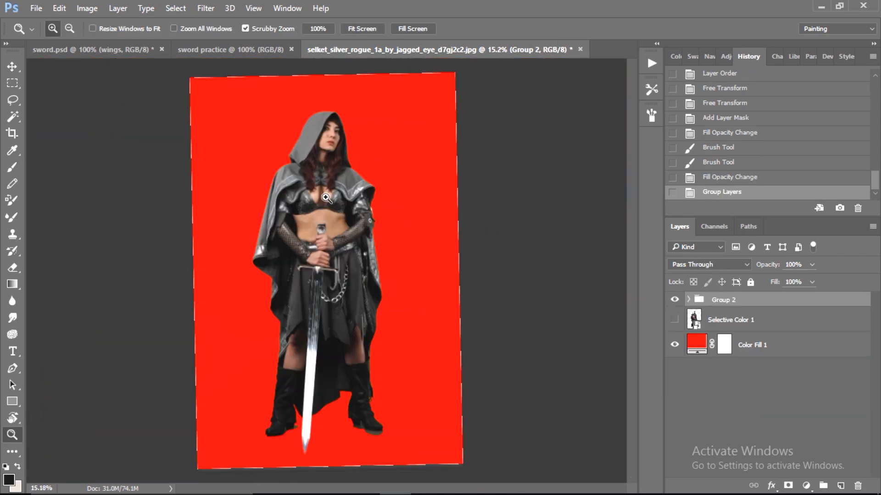
Step: Clip a Hue/Saturation adjustment to Group 1 inside the new group, with Colorize on, hue 0 and saturation 66
click(688, 300)
right_click(709, 366)
click(743, 300)
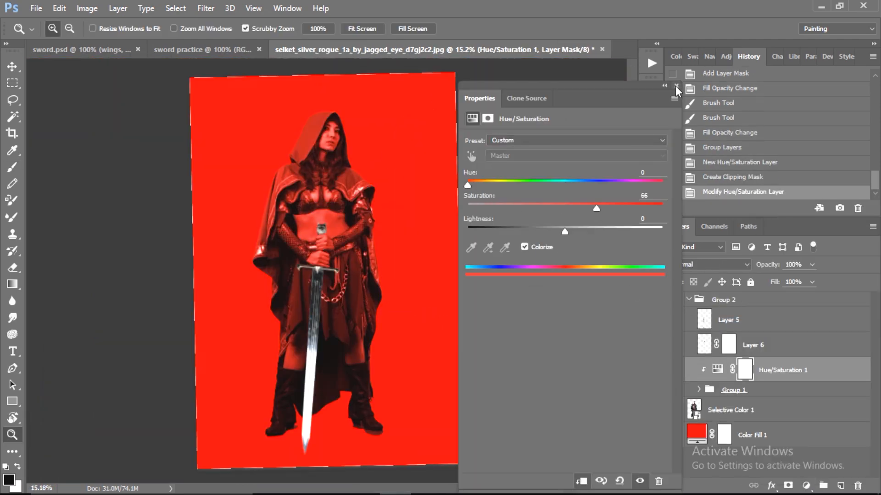
click(676, 86)
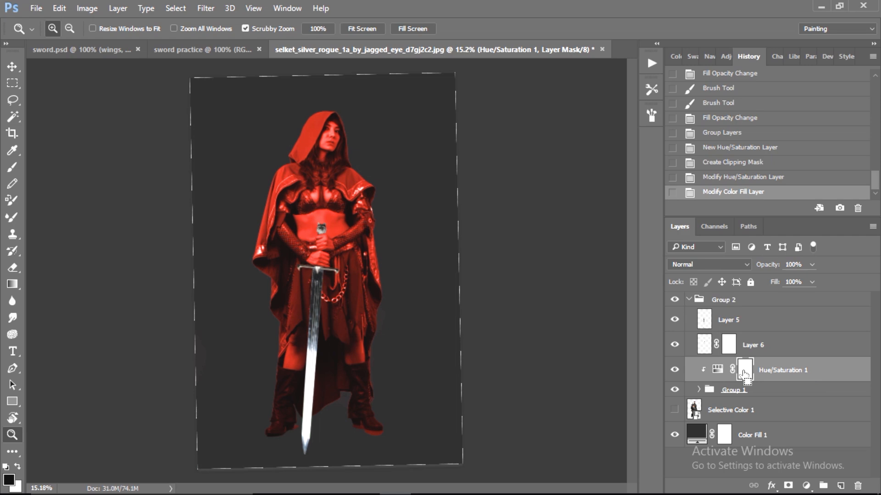
Step: Invert the Hue/Saturation mask and paint white over the outside of the hood to colour it red
key(ctrl+i)
key(b)
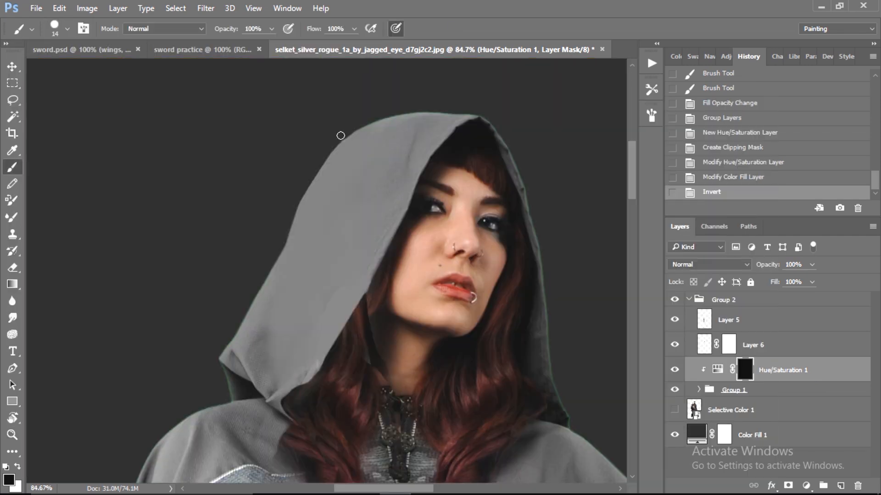
key(x)
mouse_move(360, 146)
mouse_down()
mouse_move(234, 356)
mouse_move(245, 356)
mouse_up()
drag(424, 117, 395, 138)
drag(347, 174, 308, 305)
drag(300, 265, 234, 385)
Step: Paint white on the Hue/Saturation mask down the cloak beside the figure's right arm, including its lower trim
scroll(225, 339, down, 5)
mouse_move(220, 257)
mouse_down()
mouse_move(192, 356)
mouse_move(215, 322)
mouse_up()
scroll(206, 294, down, 6)
drag(243, 269, 223, 286)
scroll(224, 302, down, 4)
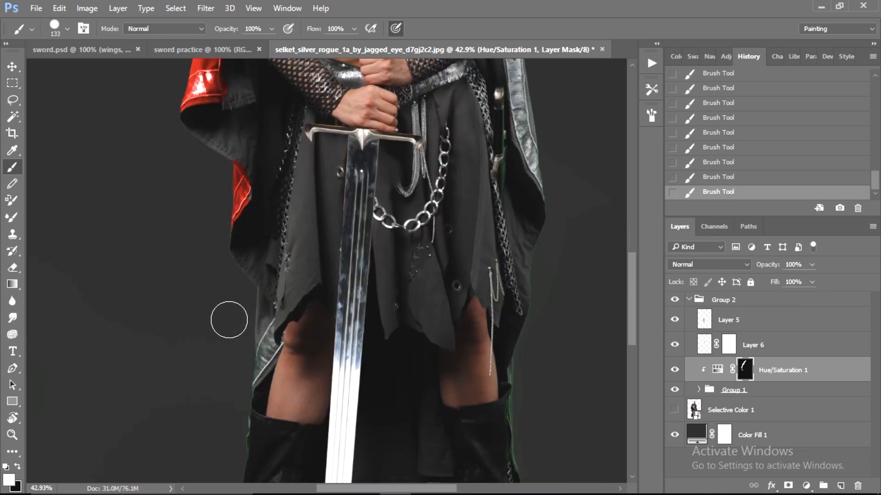
Step: Paint white on the Hue/Saturation mask over the cape on the figure's left shoulder and the trim hanging below it
scroll(235, 266, up, 12)
key(x)
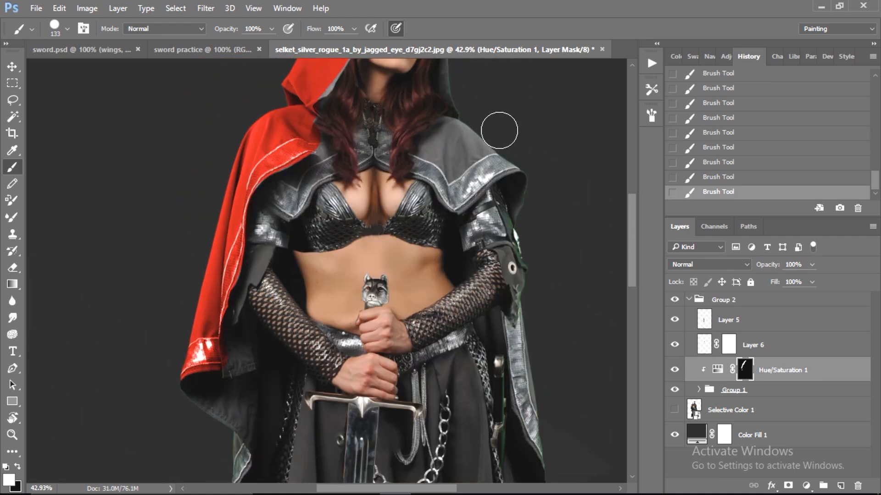
drag(500, 131, 468, 156)
scroll(516, 245, down, 5)
alt+right_click(514, 243)
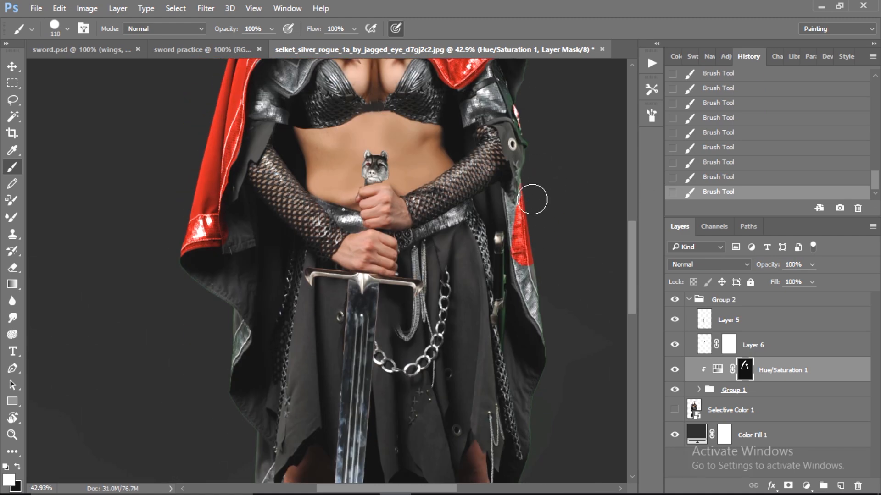
drag(532, 200, 531, 331)
Step: Fill the missed grey patches along the hood's inner edge and tip on the Hue/Saturation mask with a small 14 px brush
drag(491, 268, 445, 269)
drag(445, 150, 447, 265)
drag(446, 181, 500, 181)
alt+right_click(399, 188)
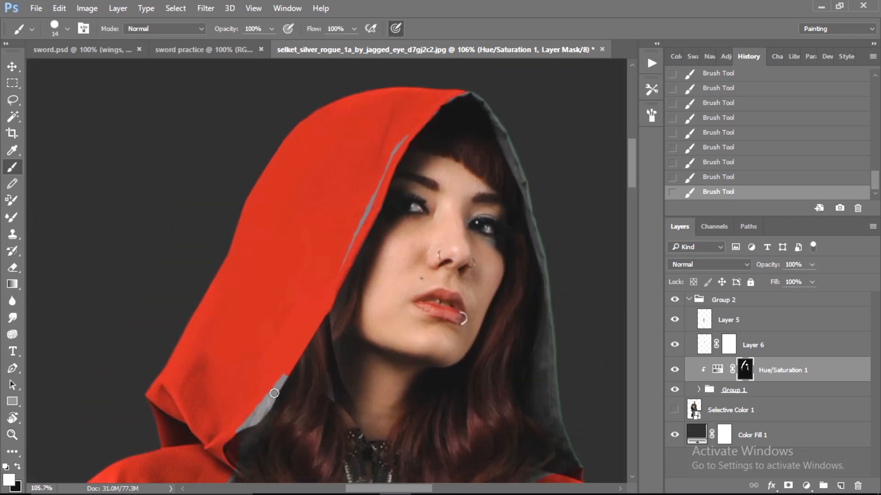
scroll(443, 104, up, 5)
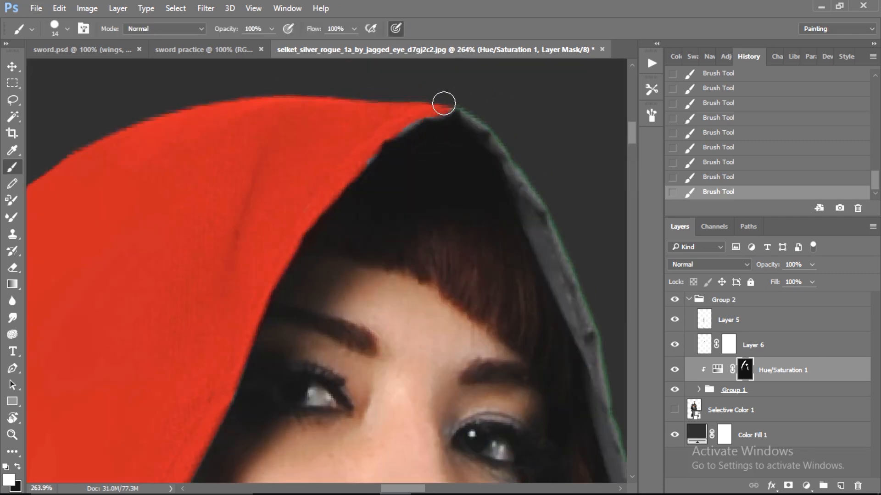
scroll(478, 179, down, 5)
scroll(488, 340, up, 5)
scroll(309, 373, down, 4)
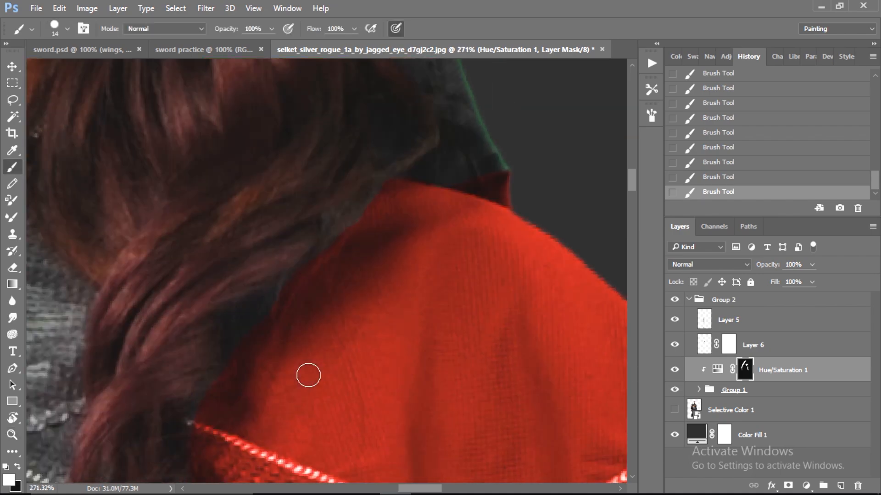
scroll(482, 192, up, 1)
Step: Touch up the Hue/Saturation mask along the lower trim of the cape on the figure's left shoulder, undoing the stray stroke
scroll(226, 244, down, 5)
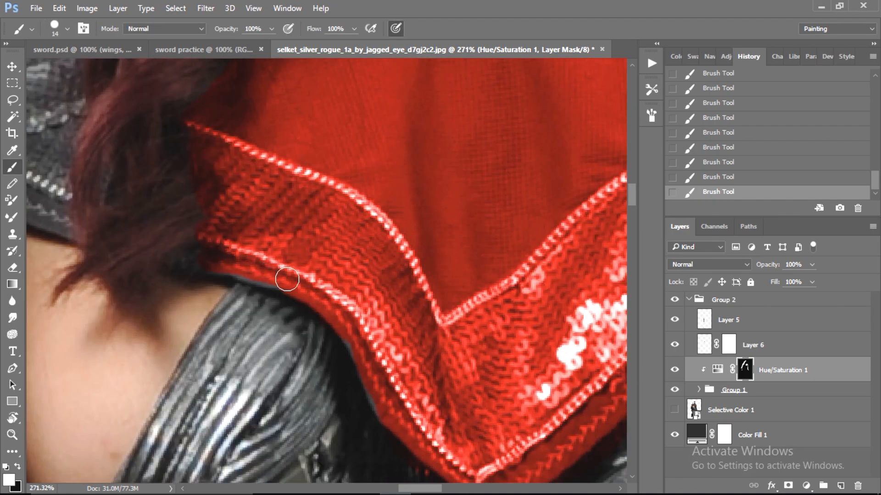
scroll(287, 279, down, 2)
key(x)
drag(393, 302, 383, 310)
key(ctrl+z)
drag(405, 387, 363, 388)
drag(541, 352, 596, 352)
drag(468, 249, 464, 263)
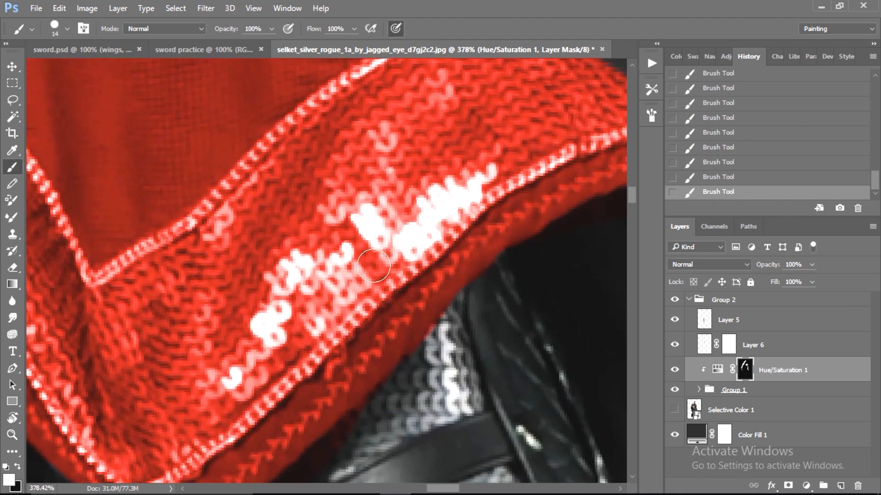
Step: Clean up the Hue/Saturation mask along the edges of the hanging trim beside the figure's left arm, down to its lower end
scroll(373, 266, down, 5)
scroll(495, 331, up, 4)
key(x)
click(339, 190)
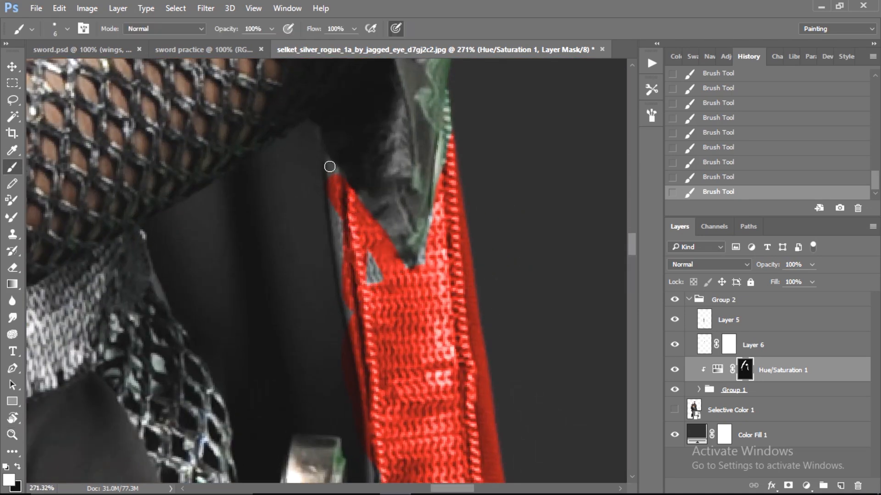
scroll(354, 316, down, 8)
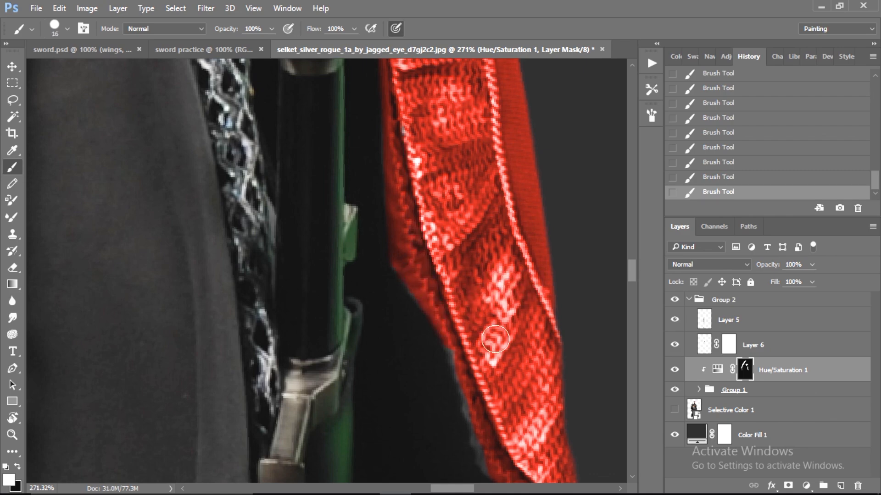
scroll(495, 340, down, 12)
key(x)
mouse_move(497, 180)
mouse_down()
mouse_move(555, 270)
mouse_move(606, 404)
mouse_up()
Step: Refine the Hue/Saturation mask with the Eraser at 40% flow on the cloak's dark lining beside the right mesh sleeve
scroll(503, 314, up, 1)
key(ctrl+0)
drag(292, 249, 457, 243)
key(e)
drag(300, 308, 299, 437)
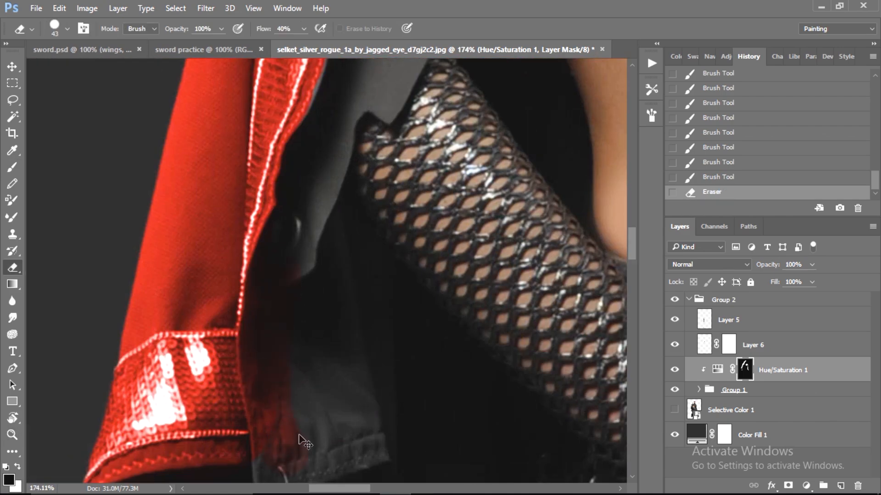
drag(292, 372, 298, 360)
key(z)
drag(298, 360, 135, 360)
Step: Add a second Hue/Saturation adjustment above the first, adjust its sliders, and collapse Group 2
double_click(717, 370)
key(ctrl+u)
drag(512, 87, 602, 98)
drag(468, 318, 619, 318)
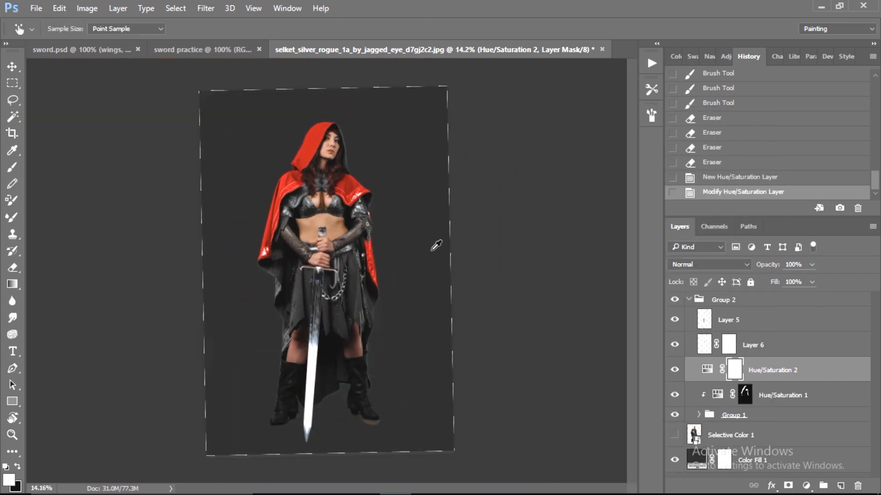
click(688, 299)
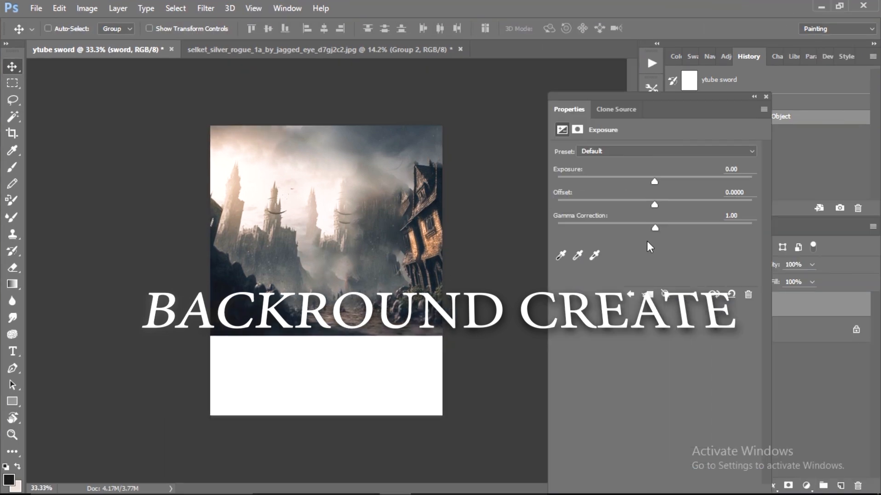
Step: Darken the castle scene with the Exposure adjustment and brush black on its mask around the bright castle towers
drag(647, 181, 637, 183)
click(765, 96)
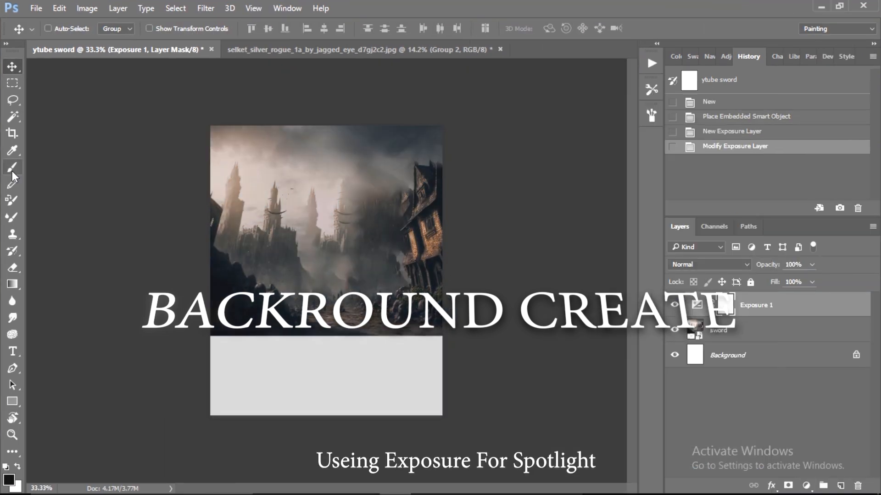
click(12, 167)
click(67, 29)
click(311, 227)
Step: Paint black streaks across the Exposure mask to form light rays, undoing the unwanted strokes
key(r)
drag(310, 227, 291, 240)
drag(189, 216, 678, 216)
drag(184, 265, 628, 265)
key(ctrl+z)
drag(304, 282, 275, 284)
drag(188, 254, 643, 255)
click(177, 285)
key(ctrl+z)
Step: Flatten the brush tip into an ellipse and paint more diagonal light rays across the Exposure mask toward the house
click(67, 29)
click(203, 163)
drag(39, 91, 39, 83)
key(Return)
drag(221, 184, 253, 184)
drag(248, 239, 335, 291)
mouse_move(188, 243)
mouse_down()
mouse_move(503, 240)
mouse_move(503, 296)
mouse_up()
key(r)
drag(314, 160, 378, 185)
key(r)
drag(532, 256, 533, 286)
Step: Feather the Exposure 1 layer mask to soften the light rays
click(287, 9)
click(317, 374)
drag(686, 110, 614, 114)
click(506, 132)
drag(487, 235, 535, 239)
click(694, 100)
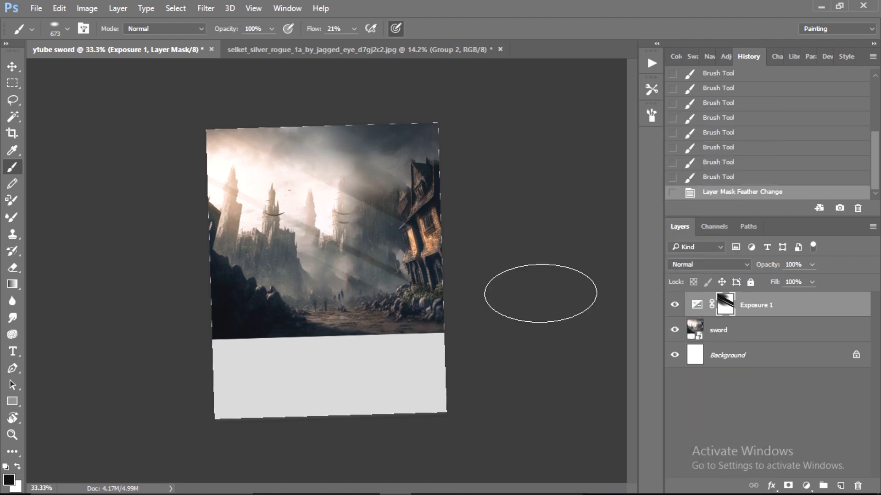
Step: Place the soldier 1 image as an embedded object, sized to cover the lower half of the canvas
click(427, 482)
drag(344, 233, 279, 329)
drag(328, 410, 391, 318)
key(Return)
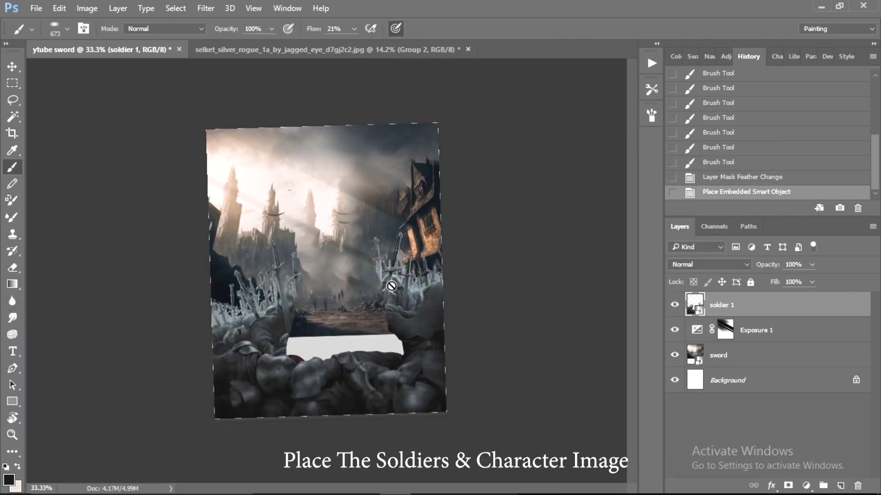
Step: Bring Group 2 with the woman from the selket document into ytube sword, directly above the Exposure 1 layer
click(756, 331)
click(321, 49)
key(v)
drag(336, 243, 357, 272)
Step: Scale Group 2 to 36% and position it at X 591.16 px, Y 612.96 px, so the woman stands among the soldiers
key(ctrl+t)
click(220, 29)
mouse_move(235, 29)
mouse_down()
mouse_move(198, 50)
mouse_move(225, 29)
mouse_up()
drag(387, 331, 374, 257)
drag(235, 31, 238, 31)
drag(344, 277, 343, 284)
key(Left)
key(Left)
key(Left)
key(Left)
key(Left)
key(Left)
key(Left)
key(Left)
key(Left)
key(Left)
key(Left)
key(Left)
key(Left)
key(Left)
key(Left)
key(Left)
key(Left)
key(Left)
key(Left)
key(Left)
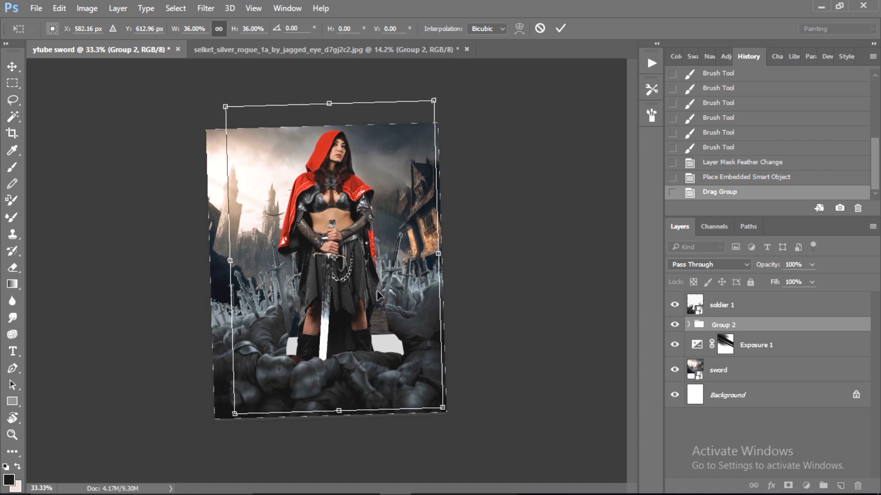
key(Right)
key(Right)
key(Right)
key(Right)
key(Right)
key(Right)
key(Right)
key(Right)
key(Right)
key(Right)
key(Right)
key(Right)
key(Right)
key(Right)
key(Right)
key(Right)
key(Right)
key(Right)
key(Right)
key(Right)
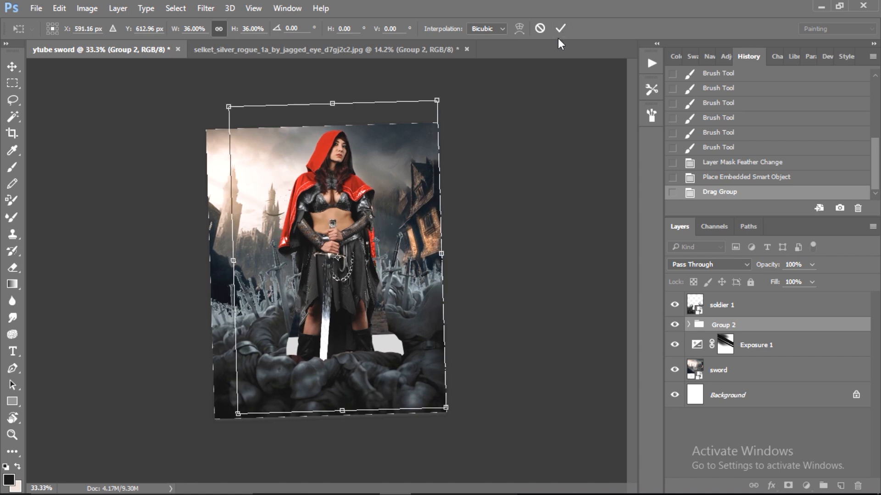
click(560, 29)
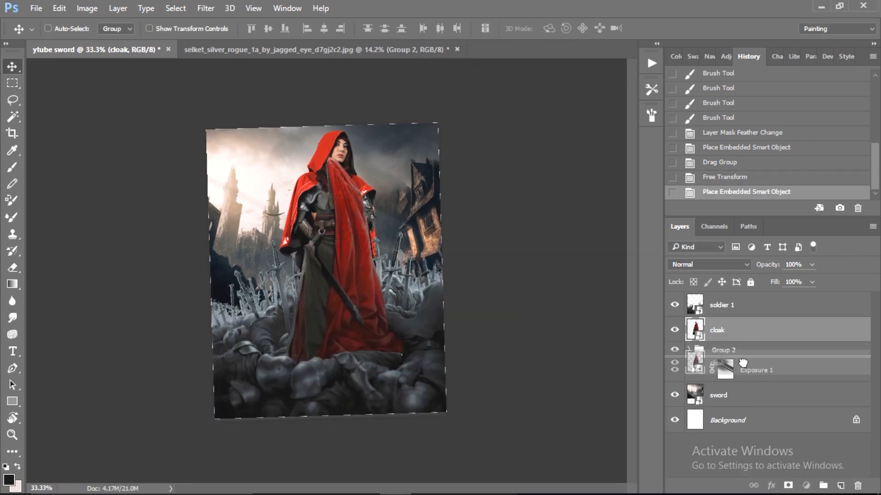
Step: Move the cloak layer below Group 2 and shift it sideways so it trails behind the woman's left side
key(ctrl+bracketleft)
key(shift+Right)
key(shift+Right)
key(shift+Right)
key(shift+Right)
drag(362, 267, 368, 269)
key(Return)
Step: Expand Group 2, check a layer by toggling its visibility, and hide the soldier 1 layer
click(689, 325)
scroll(765, 366, down, 2)
click(674, 390)
click(674, 390)
scroll(670, 311, up, 2)
click(671, 307)
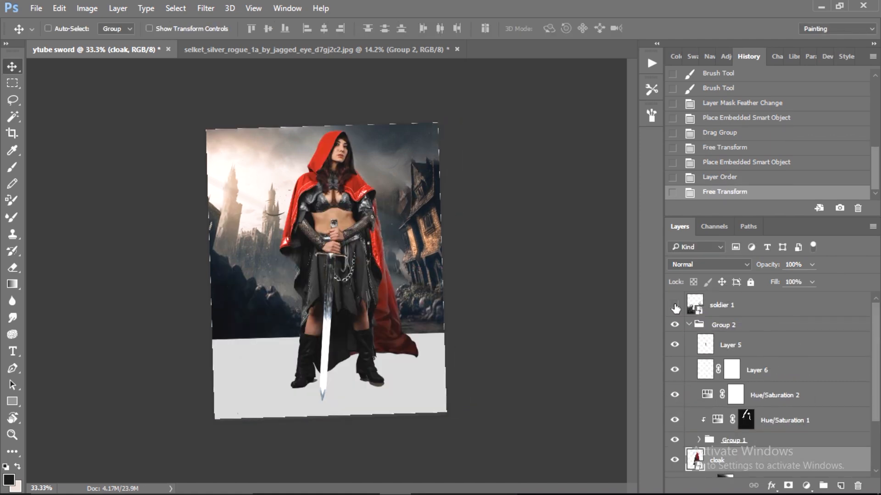
Step: Lower the cloak to the level of the woman's boots, then move soldier 1 beneath the cloak layer and show it
key(ctrl+t)
drag(413, 331, 412, 351)
key(Return)
drag(724, 305, 725, 380)
click(675, 390)
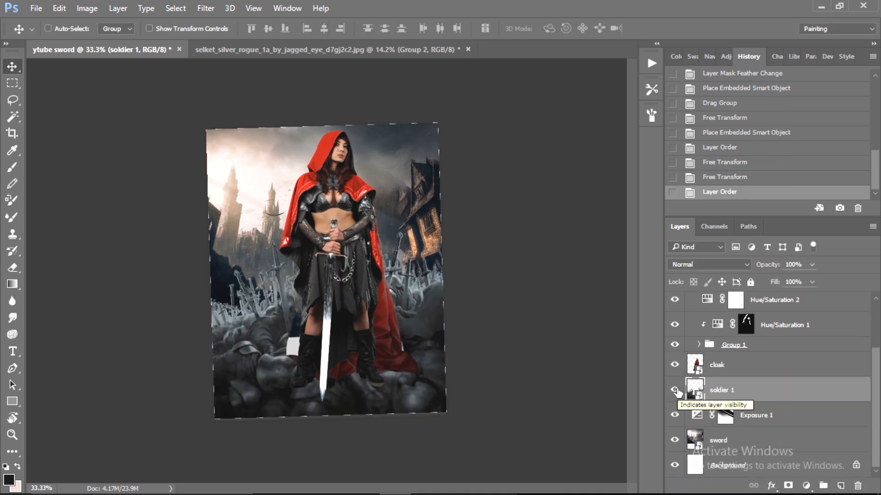
Step: Move the cloak layer into Group 1 inside Group 2, beneath the woman's layer, and collapse Group 2
scroll(765, 399, up, 3)
scroll(741, 396, down, 1)
click(698, 410)
click(698, 390)
scroll(743, 389, down, 6)
drag(747, 359, 747, 350)
scroll(743, 347, up, 5)
click(689, 300)
click(703, 303)
Step: Shift Group 2 sideways toward the castle until its horizontal position is X 573.50 px
key(ctrl+t)
key(Left)
key(Left)
key(Left)
key(Left)
key(Left)
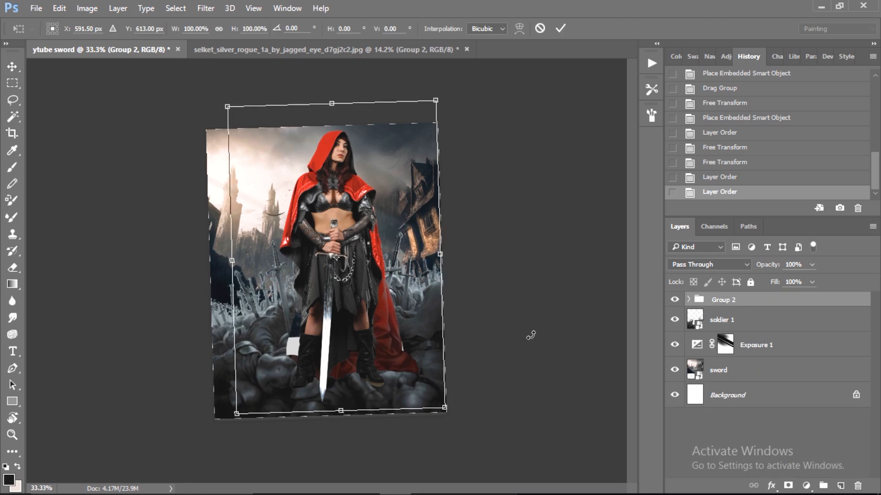
key(Left)
key(Left)
key(Left)
key(Left)
key(Left)
key(Left)
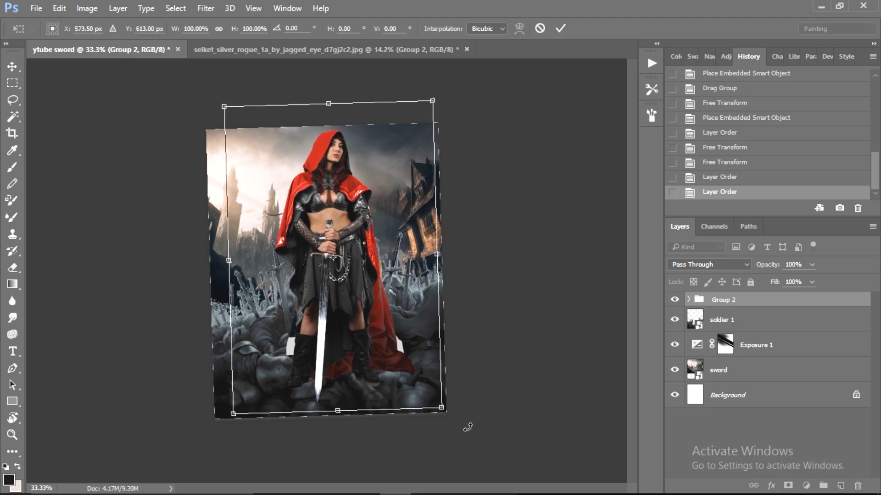
key(Return)
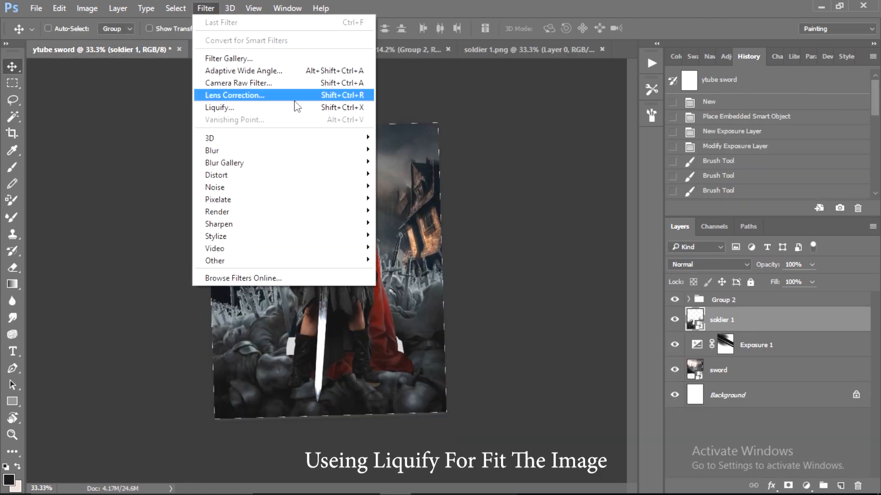
Step: Apply the Liquify filter to the soldier 1 layer and add a layer mask to Group 2
click(295, 100)
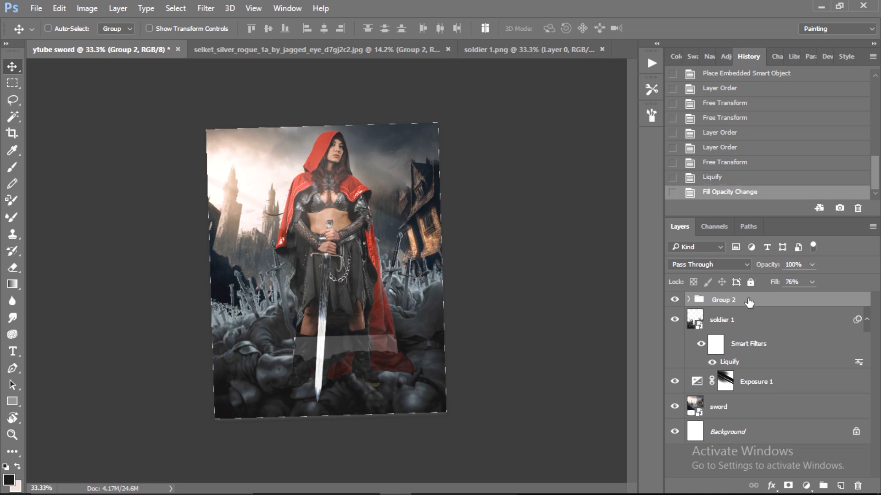
key(e)
mouse_move(352, 351)
mouse_down()
mouse_move(465, 328)
mouse_move(546, 329)
mouse_up()
drag(438, 406, 442, 324)
key(shift+0)
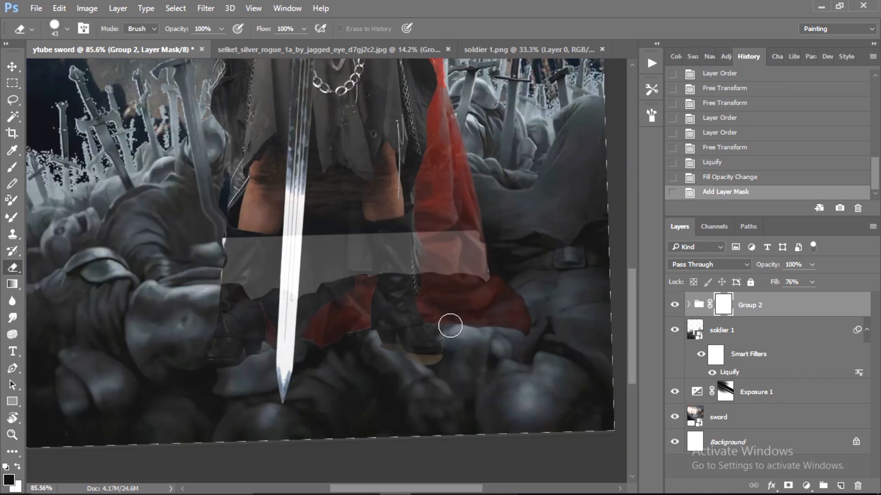
Step: Raise the cloak layer inside Group 2 slightly with Free Transform, then collapse the group
click(688, 305)
scroll(719, 366, down, 5)
click(718, 398)
key(ctrl+t)
drag(393, 238, 394, 212)
click(436, 29)
scroll(718, 345, up, 5)
click(688, 305)
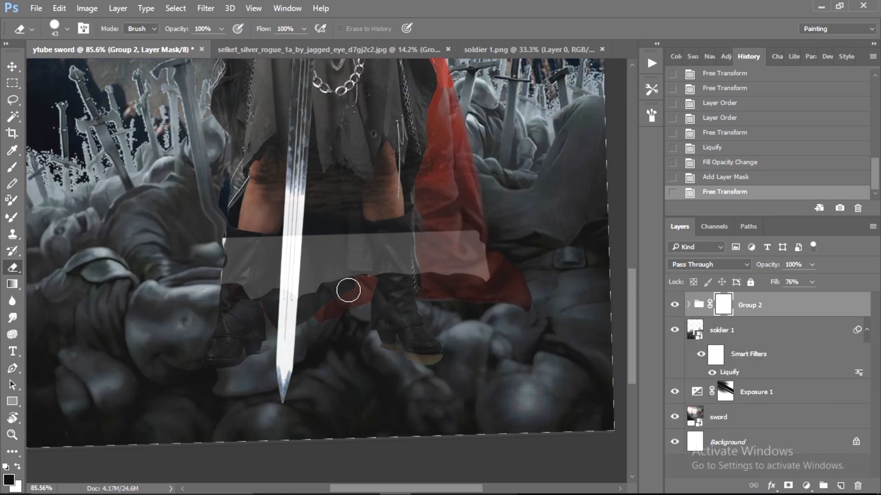
Step: Set Group 2's fill to 45% and erase on its mask where the boots and cloak overlap the soldiers
drag(772, 283, 751, 284)
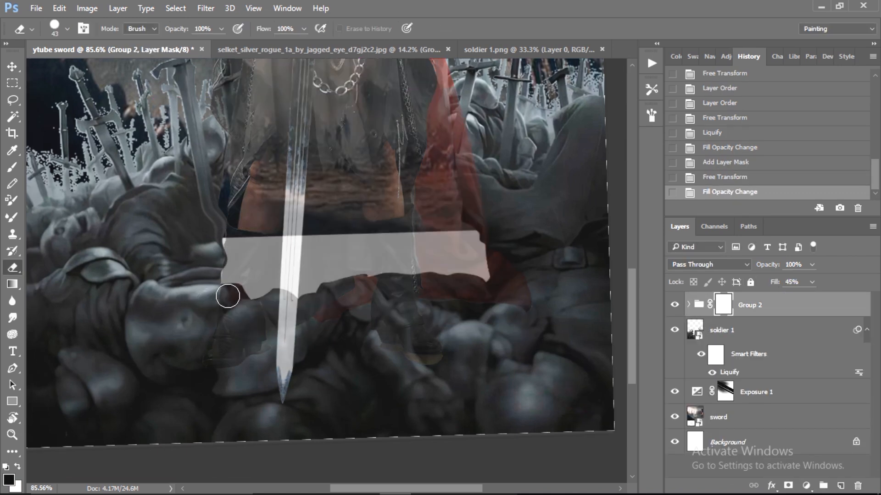
key(z)
key(x)
key(e)
key(z)
drag(241, 309, 287, 323)
key(e)
Step: Load soldier 1's outline as a selection, erase Group 2's mask within it using an 85 px eraser, and restore the fill to 100%
ctrl+click(695, 330)
key(bracketright)
key(bracketright)
key(bracketright)
key(bracketright)
mouse_move(216, 299)
mouse_down()
mouse_move(633, 270)
mouse_move(569, 362)
mouse_up()
scroll(569, 362, up, 1)
drag(484, 406, 449, 412)
scroll(464, 383, up, 2)
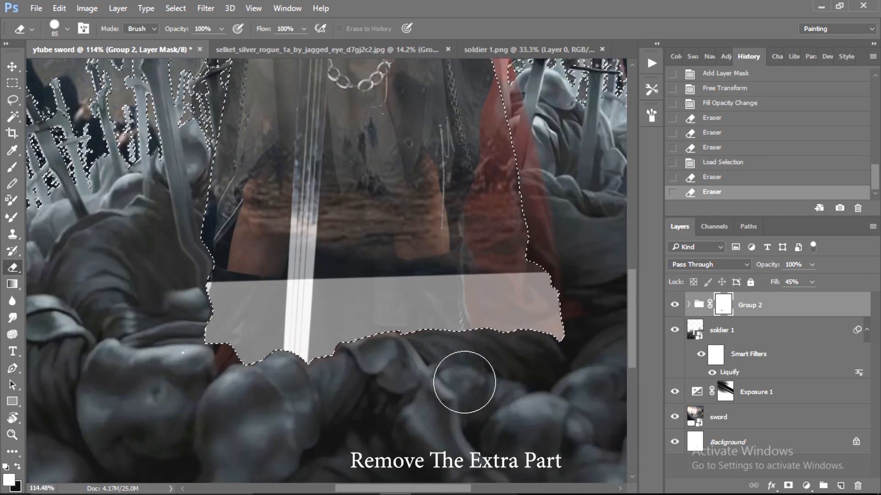
drag(774, 283, 808, 282)
key(ctrl+d)
Step: Adjust the cloak's placement with Free Transform and reshape its hem with the Liquify filter
key(z)
drag(395, 303, 292, 372)
key(ctrl+t)
mouse_move(486, 400)
mouse_down()
mouse_move(477, 385)
mouse_move(493, 409)
mouse_up()
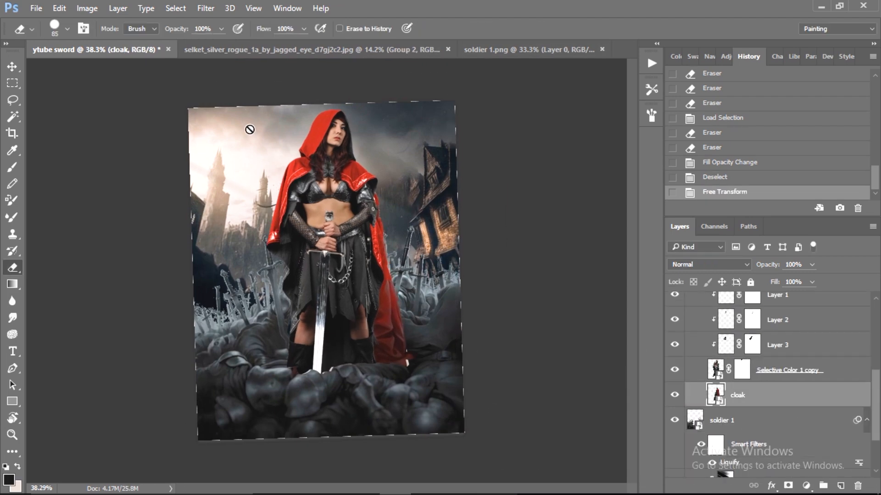
click(175, 7)
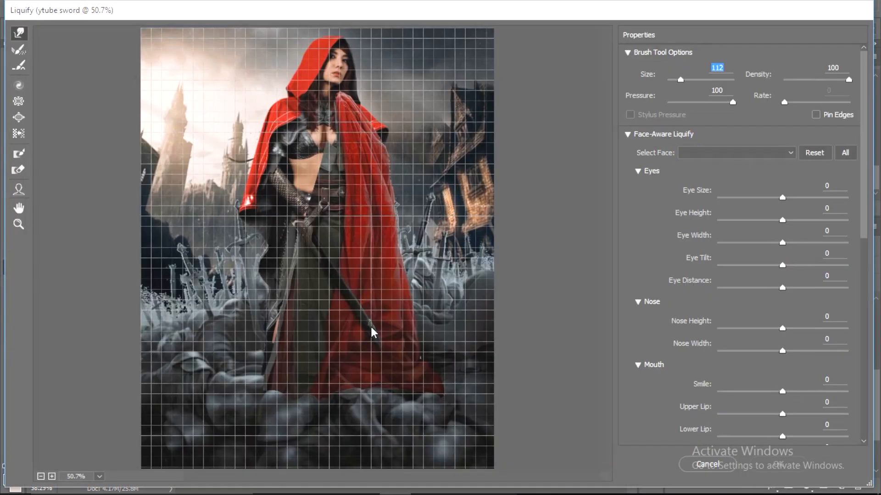
key(Return)
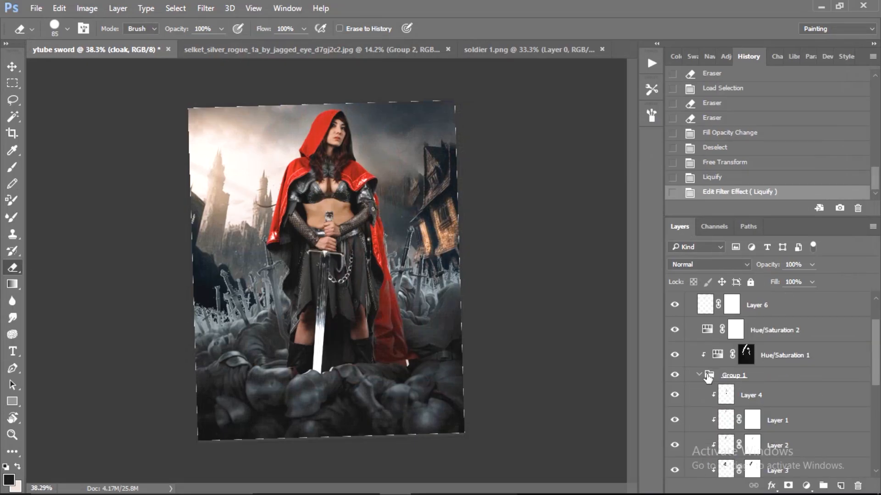
Step: Check the cloak's hem by toggling soldier 1's visibility, then edit soldier 1's Liquify filter
click(698, 376)
key(z)
drag(417, 373, 478, 372)
click(675, 395)
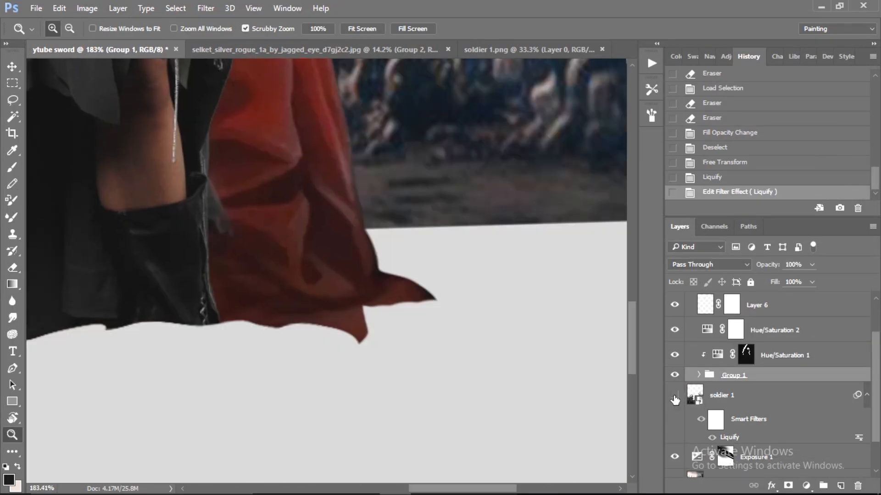
click(675, 395)
click(729, 398)
double_click(722, 437)
key(Return)
Step: Add an empty layer, place it directly below Exposure 1, and hide Exposure 1
drag(389, 305, 311, 338)
click(867, 395)
click(796, 421)
click(841, 486)
drag(796, 427, 794, 455)
click(675, 420)
Step: Paint smoke over the castle and houses on Layer 7 with a soft 868 px brush at 12% flow in a sampled background colour
click(13, 167)
click(67, 29)
click(482, 29)
drag(310, 29, 303, 32)
alt+click(269, 241)
drag(261, 246, 287, 257)
click(248, 243)
click(399, 231)
click(408, 233)
click(407, 257)
click(444, 197)
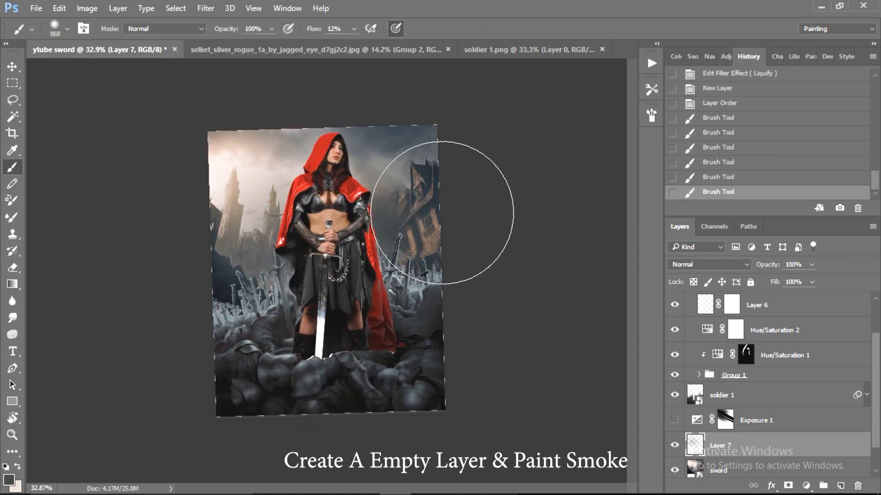
click(442, 198)
click(309, 283)
click(281, 258)
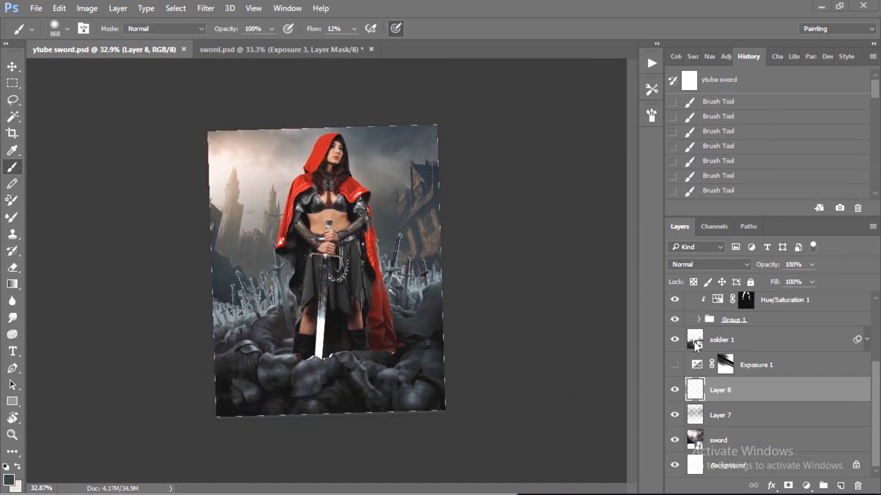
Step: Add a Levels adjustment clipped to soldier 1 with midtones 0.91, highlights 237 and output white 177
click(806, 487)
click(780, 267)
click(523, 456)
drag(515, 218, 491, 218)
text(0.91)
drag(584, 218, 552, 219)
text(237)
drag(510, 254, 477, 255)
drag(548, 255, 517, 255)
text(177)
click(617, 61)
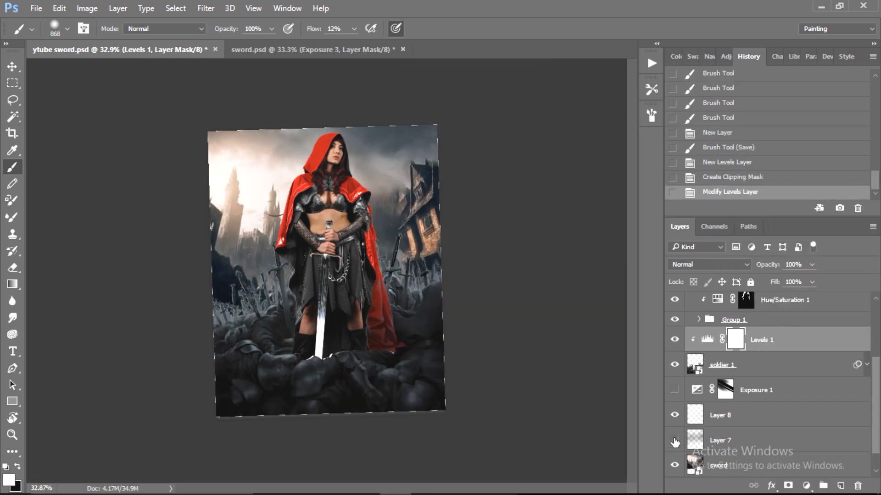
Step: Hide Layer 7 and paint smoke in sampled colours around the castle and houses on Layer 8, using a 551 px brush at 12% flow
click(694, 445)
click(67, 29)
click(720, 415)
drag(414, 295, 388, 301)
scroll(413, 293, up, 6)
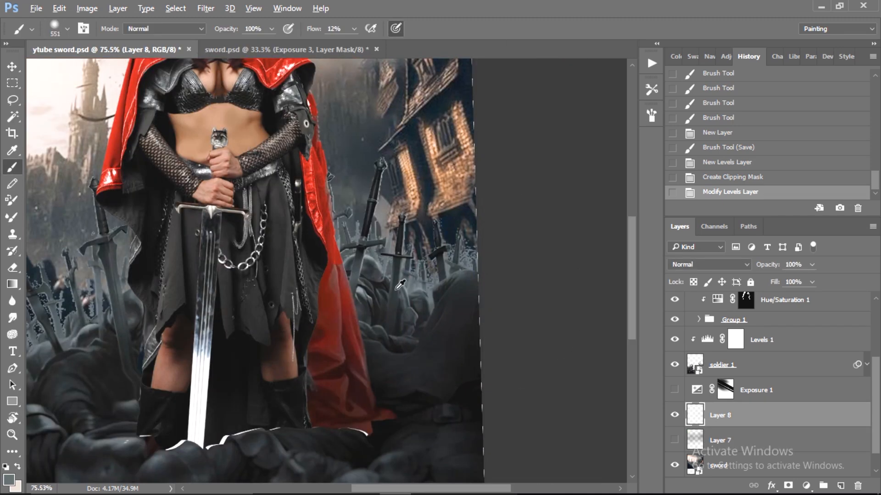
click(425, 291)
scroll(433, 295, down, 6)
drag(248, 263, 241, 229)
click(239, 214)
alt+click(447, 245)
click(439, 253)
click(427, 230)
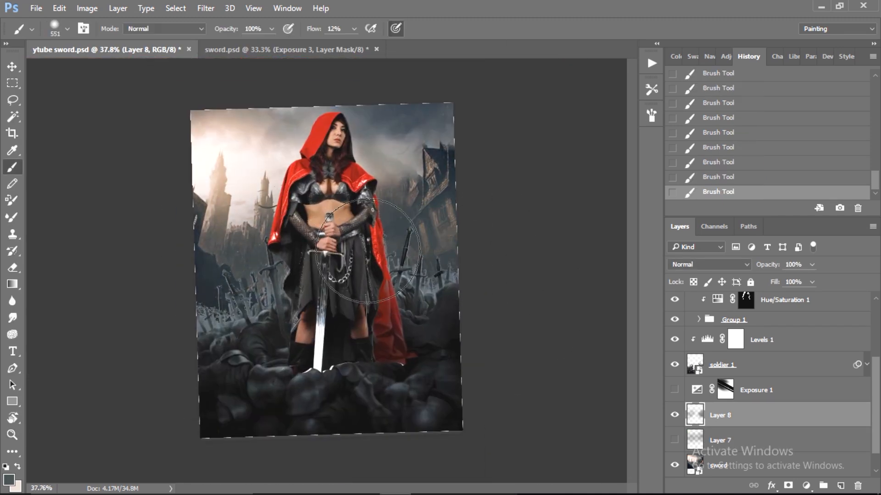
drag(306, 147, 250, 225)
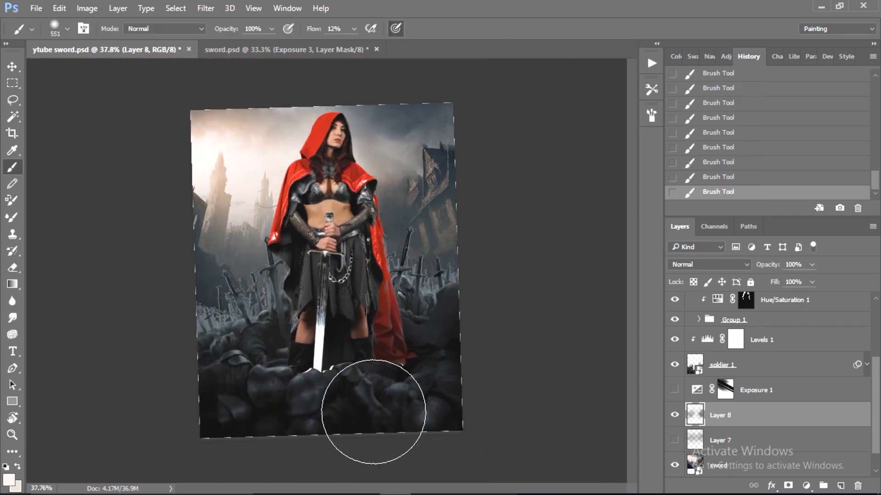
Step: Add a layer above Levels 1 and another above Layer 8, and paint faint smoke around the soldiers on both at 7% flow
click(708, 338)
click(841, 486)
drag(262, 320, 251, 319)
alt+click(243, 312)
drag(317, 29, 314, 29)
drag(242, 317, 238, 347)
click(424, 281)
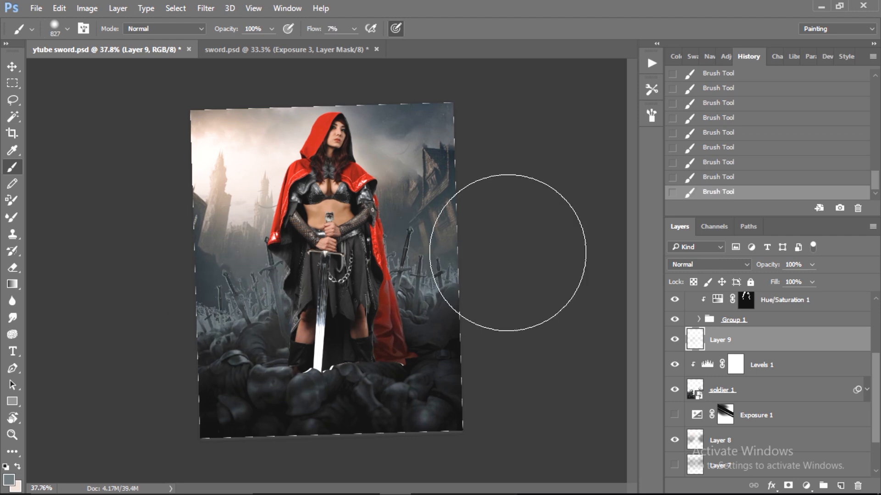
click(748, 447)
drag(229, 309, 226, 347)
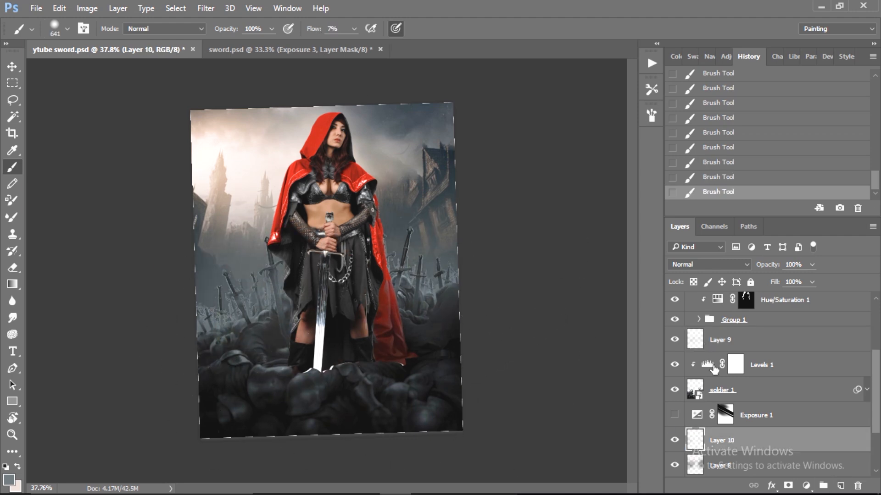
Step: Set the saturation of Hue/Saturation 1 inside Group 2 to 45
click(721, 344)
scroll(748, 372, up, 5)
click(689, 307)
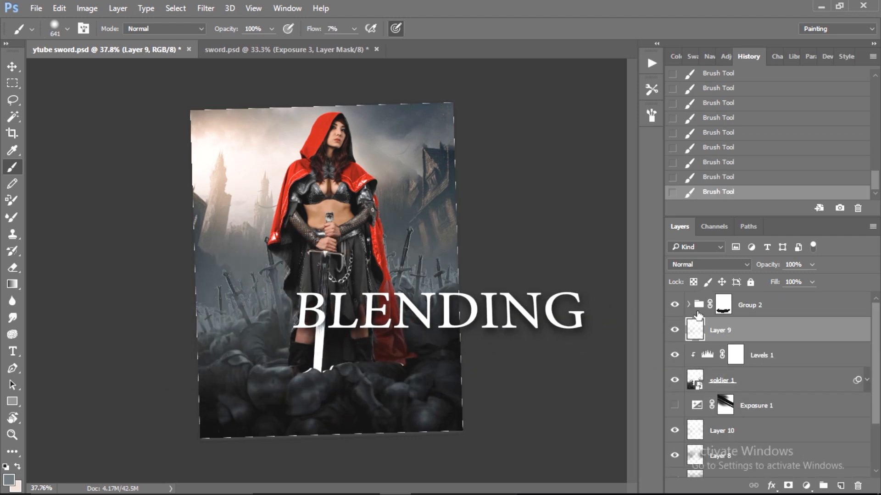
double_click(698, 306)
double_click(717, 405)
drag(599, 174, 584, 184)
text(45)
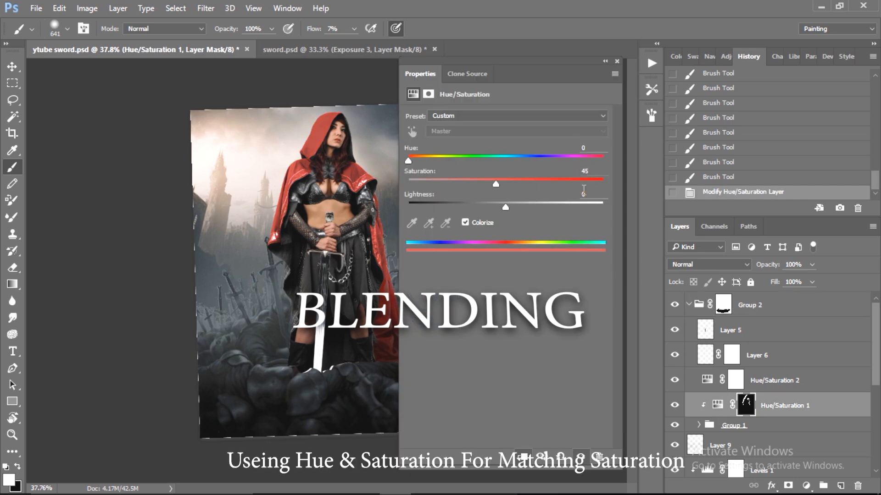
key(Return)
Step: Collapse Group 2 and clip a Hue/Saturation adjustment to it with saturation -20
scroll(794, 400, down, 3)
scroll(793, 401, up, 3)
double_click(698, 306)
click(806, 485)
click(766, 332)
click(522, 458)
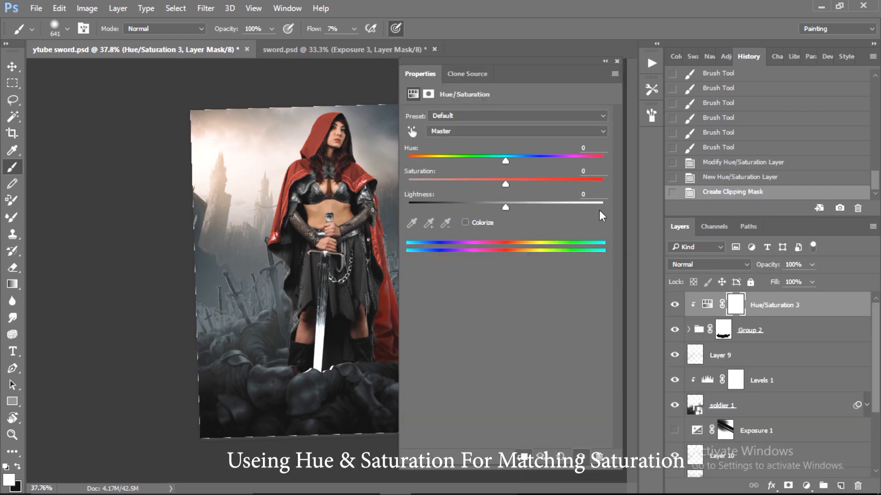
drag(598, 172, 569, 171)
text(-20)
click(616, 61)
Step: Add a Curves adjustment clipped to Group 2 and set a curve point at input 64, output 63
click(803, 485)
click(765, 298)
click(528, 456)
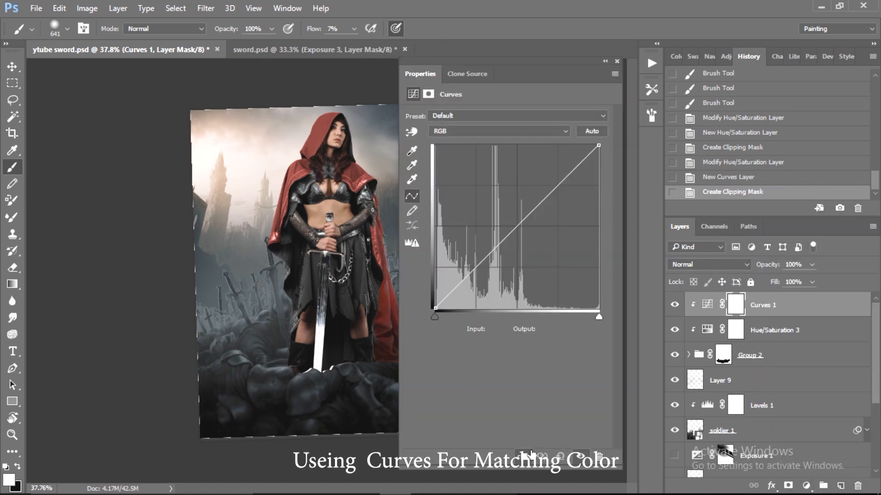
key(alt+3)
click(508, 235)
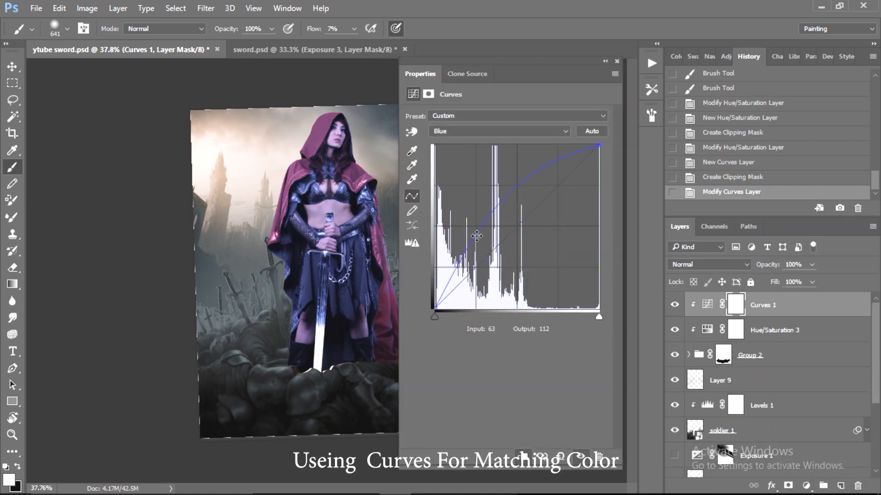
text(64)
click(530, 331)
text(63)
click(617, 62)
Step: Clip a Levels adjustment to Group 2 with darker midtones and a narrower output range, and mask it out around the woman's head
click(806, 485)
click(765, 288)
click(522, 459)
drag(514, 207, 519, 207)
drag(595, 241, 557, 241)
drag(431, 241, 439, 241)
click(617, 62)
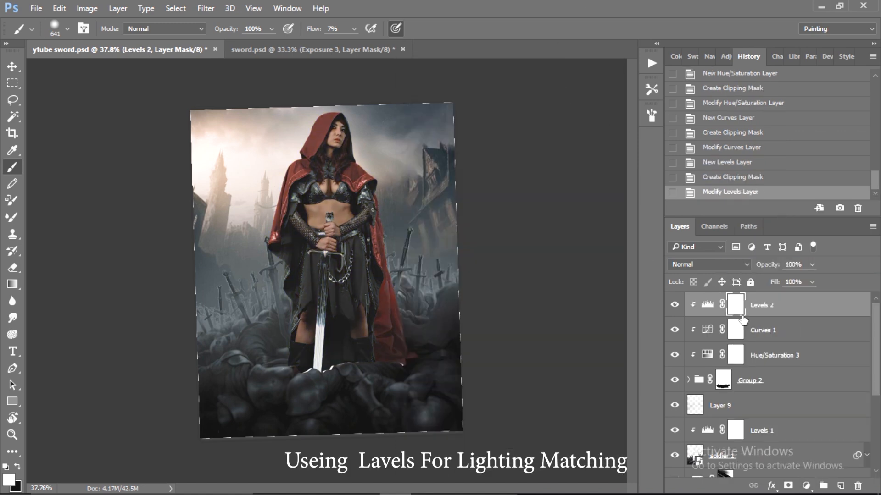
drag(340, 135, 337, 147)
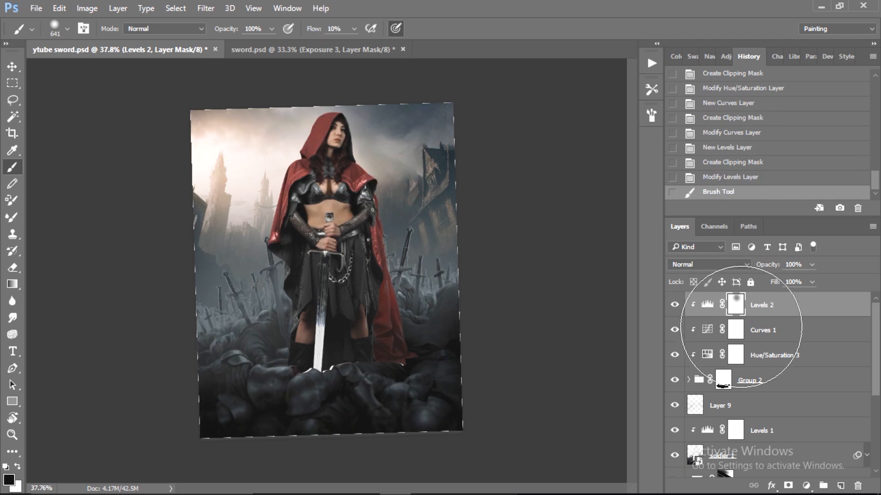
Step: Clip a Brightness/Contrast adjustment with lowered brightness to Group 2, and mask it out along the woman's castle-facing side
click(806, 486)
click(786, 258)
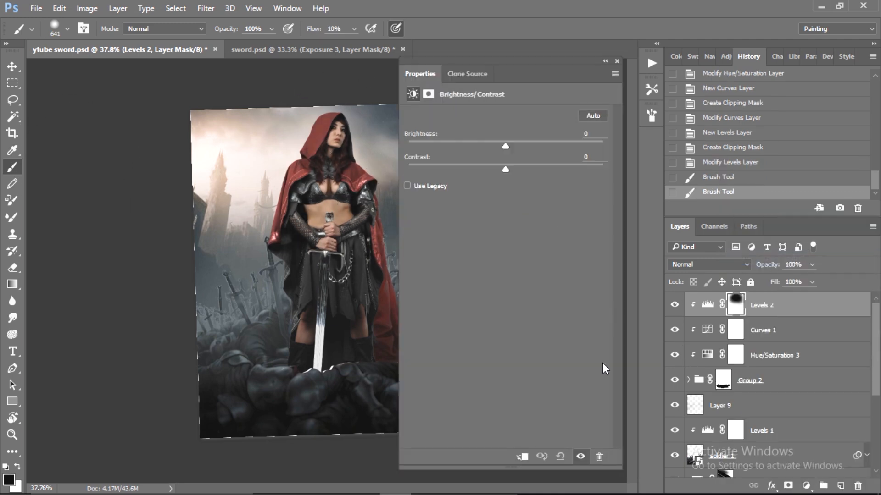
click(522, 457)
drag(505, 146, 468, 169)
click(616, 62)
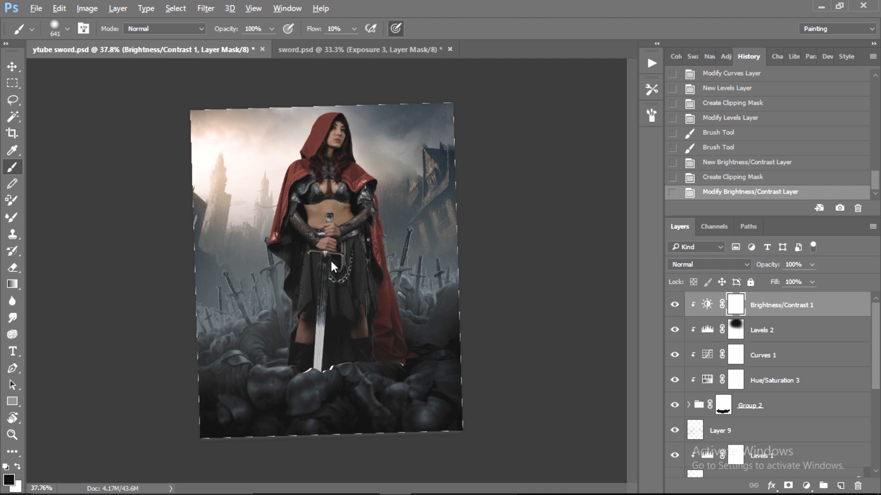
drag(288, 222, 315, 354)
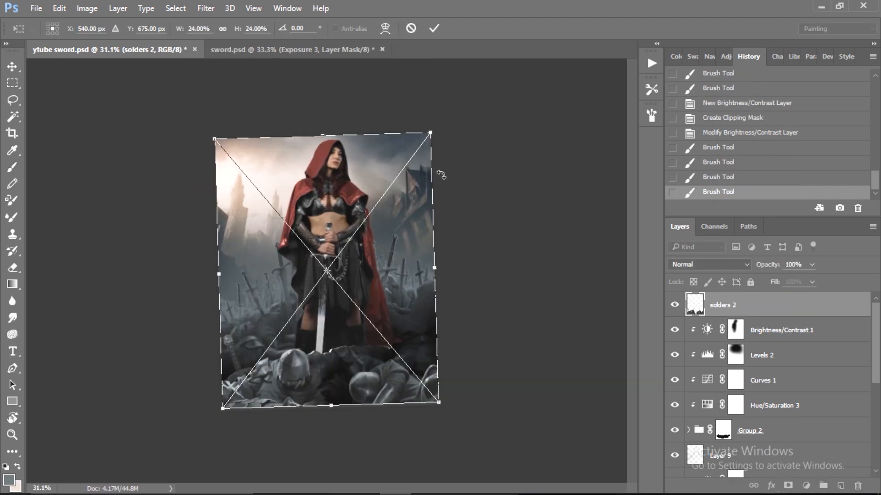
Step: Place the solders 2 image over the foreground at 24% scale, and group Group 2 with its clipped adjustments
key(Return)
click(706, 331)
scroll(702, 408, down, 1)
shift+click(698, 409)
key(ctrl+g)
Step: Clip an Exposure adjustment to the solders 2 layer with raised exposure and adjusted gamma correction
click(697, 305)
click(806, 486)
click(782, 299)
click(524, 457)
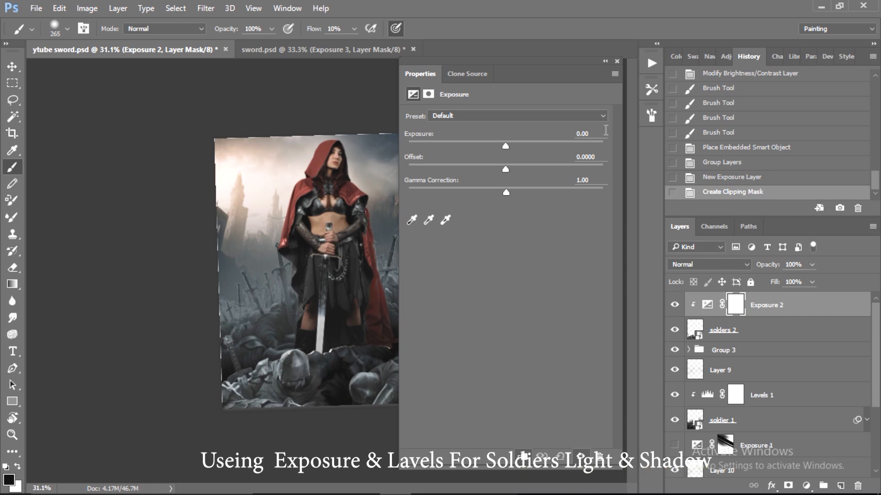
drag(506, 145, 517, 146)
drag(506, 192, 516, 192)
Step: Clip a Levels adjustment with a lowered output white level to the solders 2 layer, and compare it on and off
click(806, 486)
click(758, 272)
click(524, 457)
drag(596, 241, 517, 253)
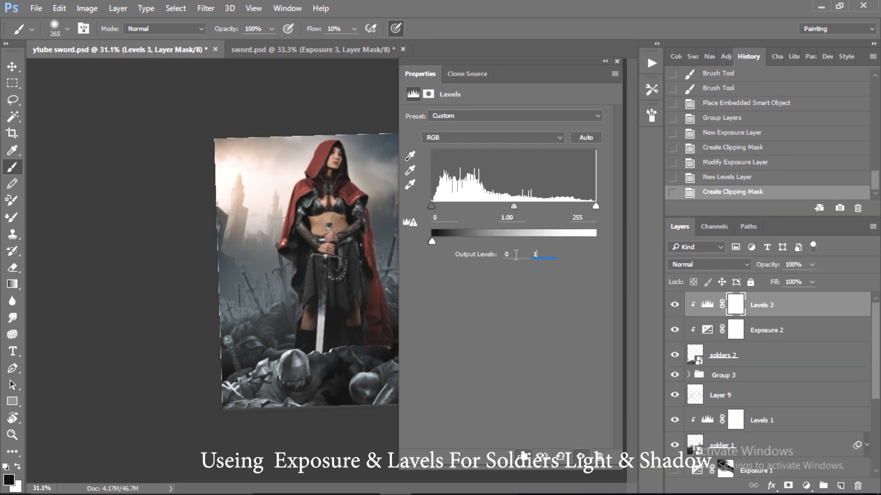
click(617, 61)
click(674, 305)
click(674, 305)
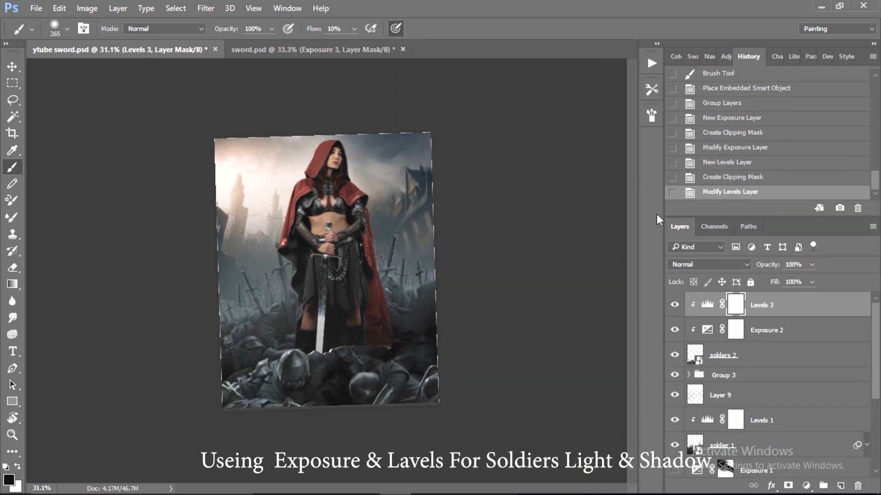
click(674, 395)
double_click(707, 304)
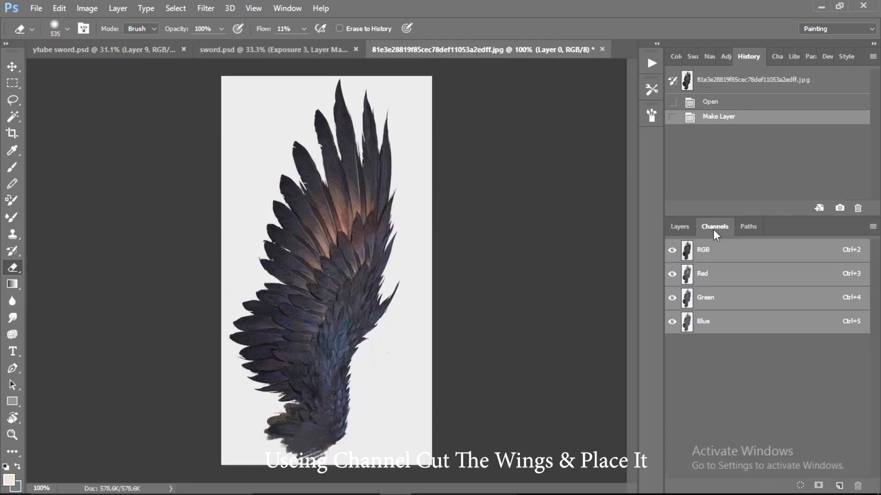
Step: Duplicate the wing image's Red channel and raise its contrast with Levels by darkening the midtones and lowering the white input
click(736, 280)
click(87, 8)
mouse_move(106, 41)
click(247, 54)
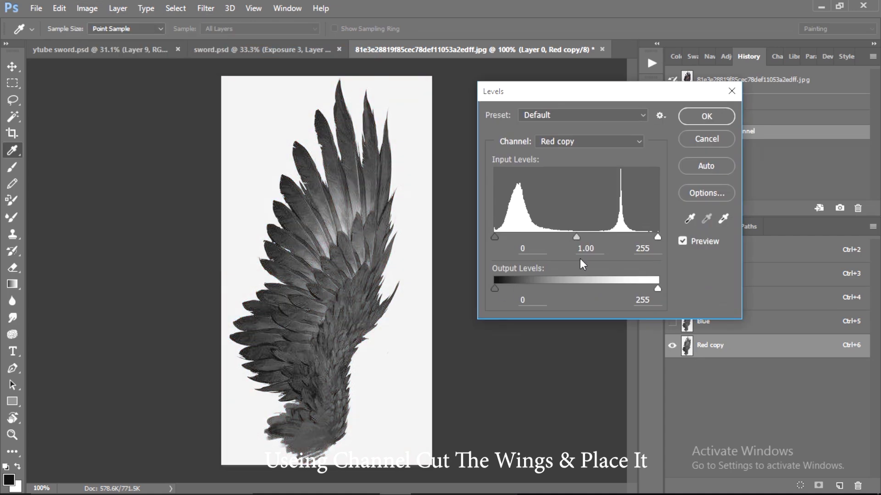
drag(576, 237, 633, 239)
drag(658, 238, 618, 244)
key(Return)
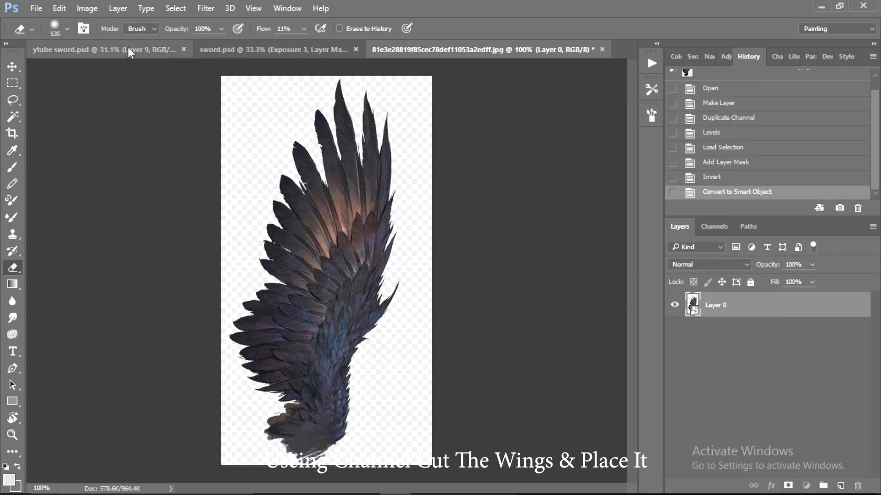
Step: Expand Group 3 in ytube sword.psd and bring the cut-out wing into the composite above Layer 9
click(128, 52)
click(674, 375)
click(675, 375)
click(688, 374)
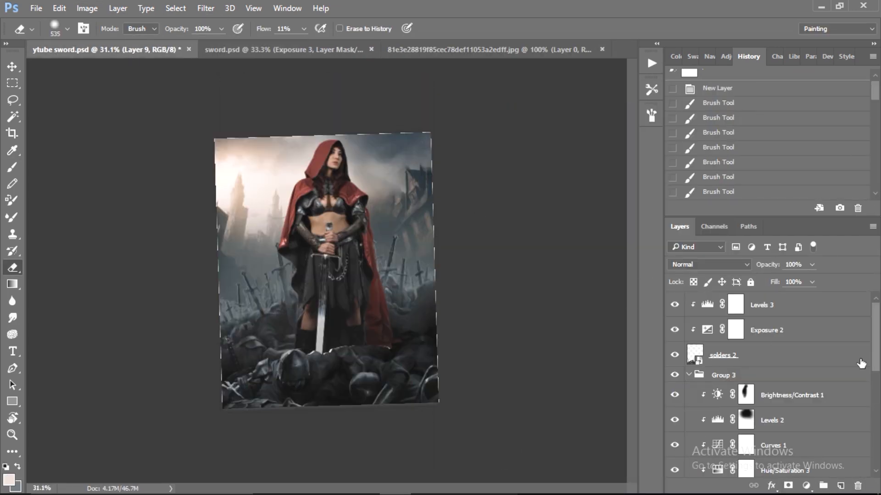
scroll(706, 381, down, 5)
click(440, 50)
key(v)
drag(260, 243, 402, 215)
Step: Rotate and position the wing so it spreads from behind the woman's shoulder on the castle-glow side
key(ctrl+t)
drag(421, 277, 452, 184)
drag(427, 202, 349, 154)
mouse_move(290, 190)
mouse_down()
mouse_move(290, 203)
mouse_move(276, 192)
mouse_up()
drag(237, 29, 233, 31)
key(Return)
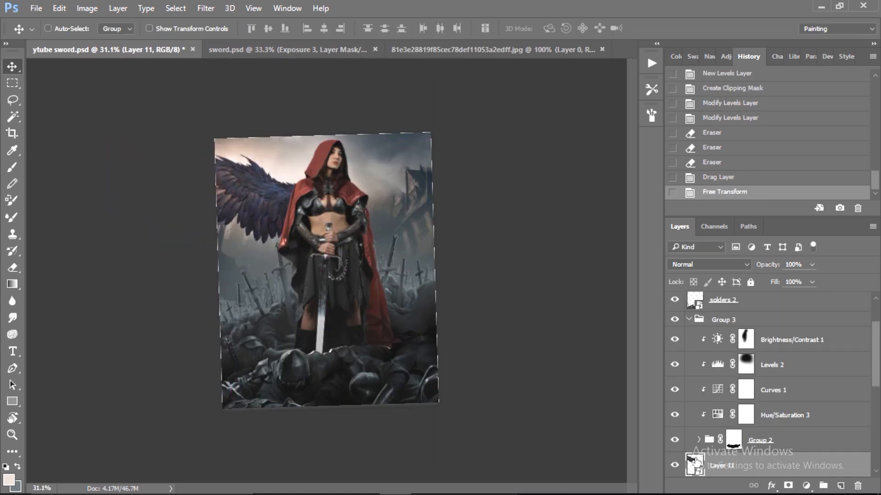
Step: Duplicate the wing, flip the copy horizontally and place it behind the woman's other shoulder
key(ctrl+j)
key(ctrl+t)
right_click(308, 177)
click(344, 373)
drag(275, 175, 467, 179)
drag(416, 204, 418, 204)
key(Return)
Step: Readjust the original wing's placement and merge the two wing layers into one
click(722, 415)
key(ctrl+t)
drag(280, 205, 288, 228)
click(433, 29)
shift+click(695, 389)
key(ctrl+e)
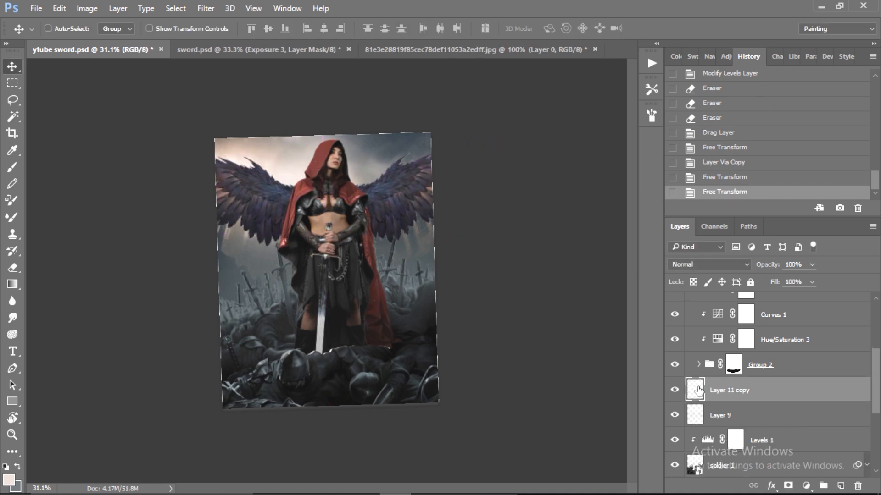
Step: Convert the merged wings to a smart object and apply Camera Raw luminance noise reduction of 29
right_click(783, 391)
click(572, 249)
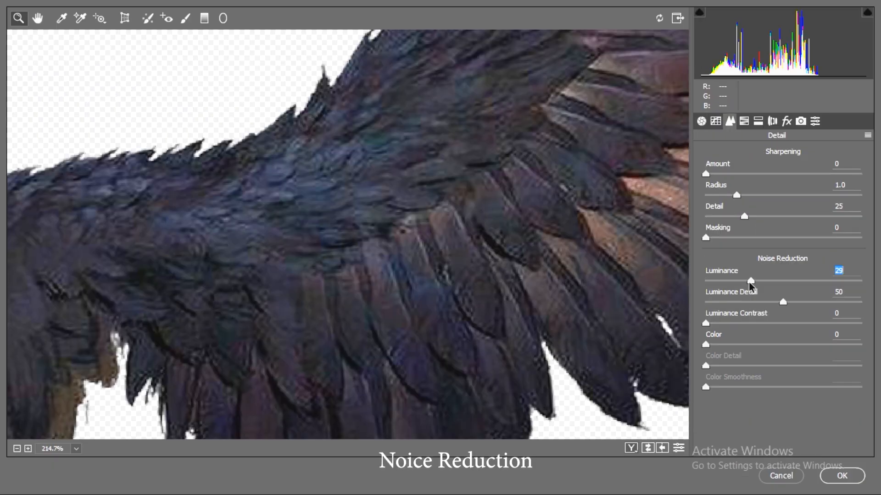
click(648, 448)
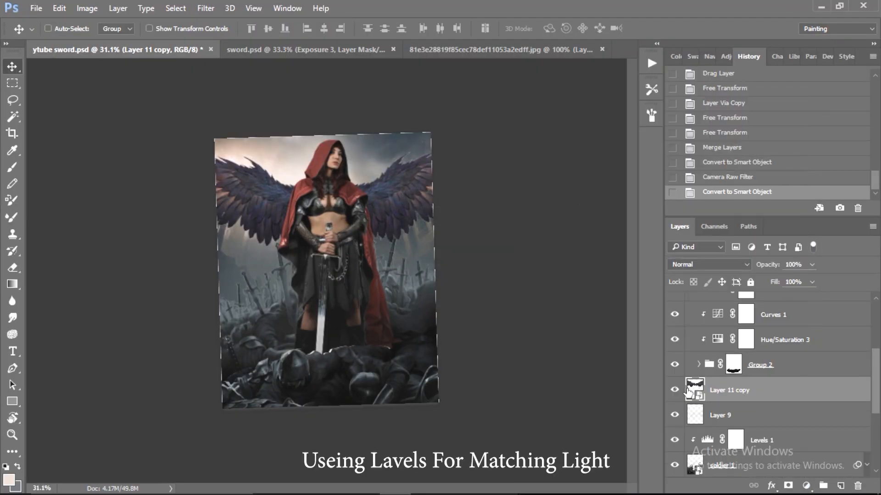
Step: Clip Levels and Curves adjustments to the wings layer to match the scene's light and colour
click(805, 486)
click(755, 267)
click(524, 456)
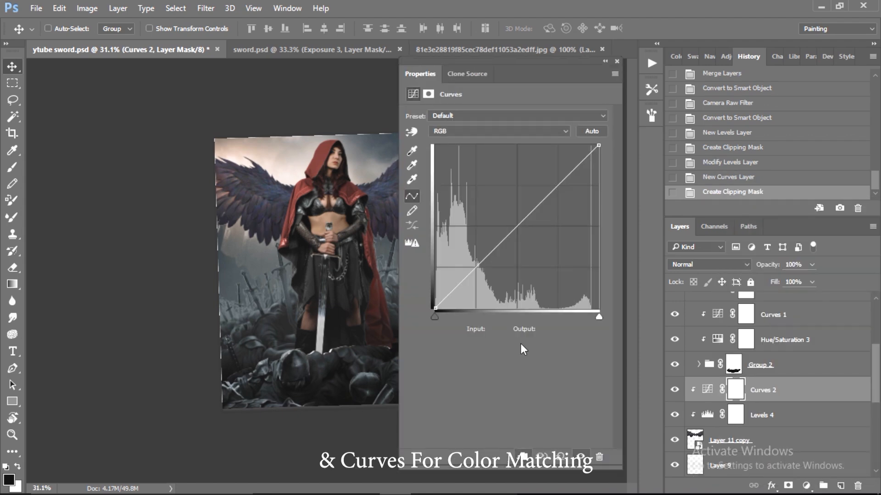
Step: Add a midtone point to the wings' red curve and set a blue curve point at input 29, output 21
key(alt+3)
click(505, 238)
drag(500, 329, 461, 329)
click(499, 131)
click(452, 165)
text(29)
key(Tab)
text(21)
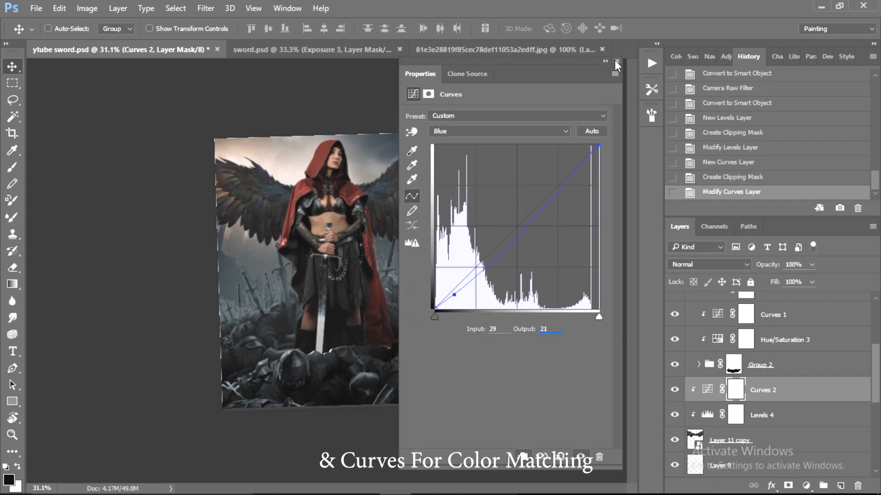
click(616, 62)
Step: Add a new layer above the wings' Curves adjustment, load the wings' outline as a selection and set the layer to Soft Light
click(840, 486)
click(695, 465)
ctrl+click(695, 465)
click(718, 393)
click(709, 264)
click(688, 138)
Step: Paint over both wings on the Soft Light layer with a colour sampled from the background, and compare the result on and off
key(b)
alt+click(404, 252)
mouse_move(404, 252)
mouse_down()
mouse_move(435, 249)
mouse_move(331, 242)
mouse_up()
alt+right_click(417, 230)
mouse_move(410, 236)
mouse_down()
mouse_move(495, 245)
mouse_move(452, 296)
mouse_move(480, 117)
mouse_up()
click(676, 391)
click(676, 391)
Step: Add another layer in Overlay mode and brush soft colour over the inner parts of both wings
click(840, 486)
click(709, 265)
click(688, 132)
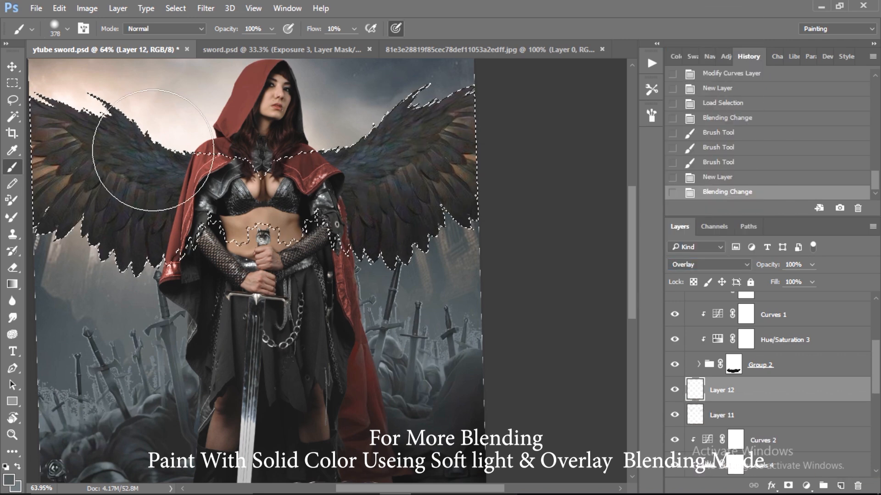
drag(345, 164, 404, 161)
drag(161, 177, 114, 161)
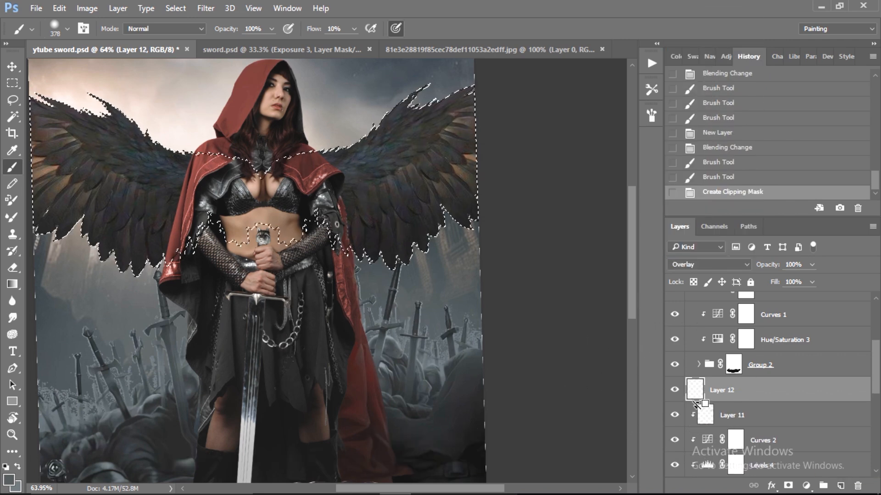
Step: Add a clipped layer in Color blend mode directly above the wings' Curves adjustment
click(764, 440)
click(840, 486)
click(704, 264)
click(688, 245)
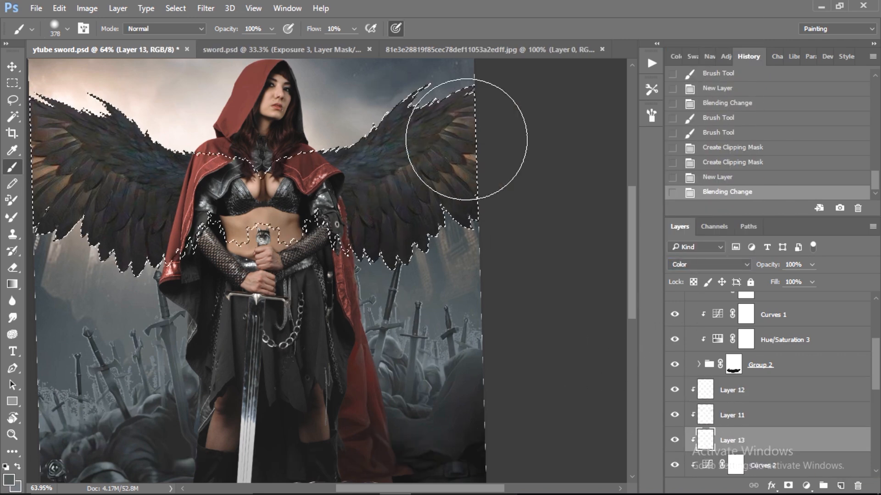
Step: Close sword.psd and clear the wing selection once the wings are tinted
click(369, 49)
click(445, 198)
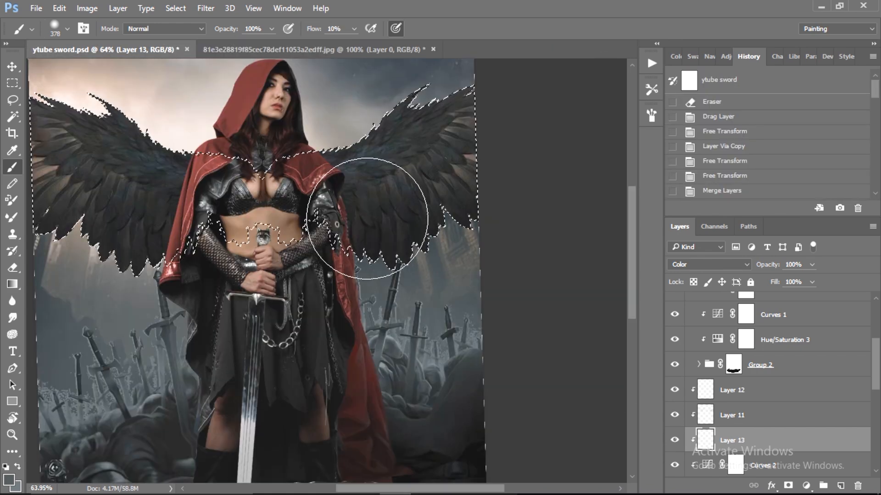
key(ctrl+d)
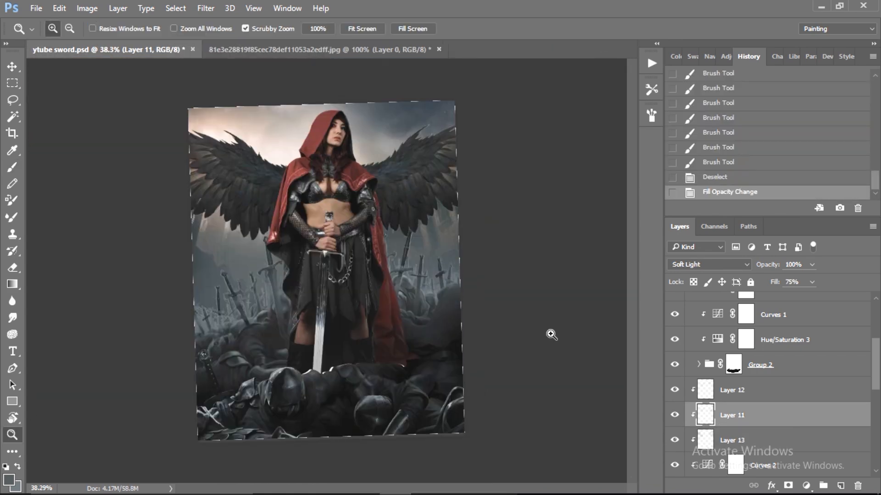
Step: Add a new layer above the wing paint layers and brush soft tones behind the woman
click(708, 399)
click(840, 485)
drag(338, 182, 381, 177)
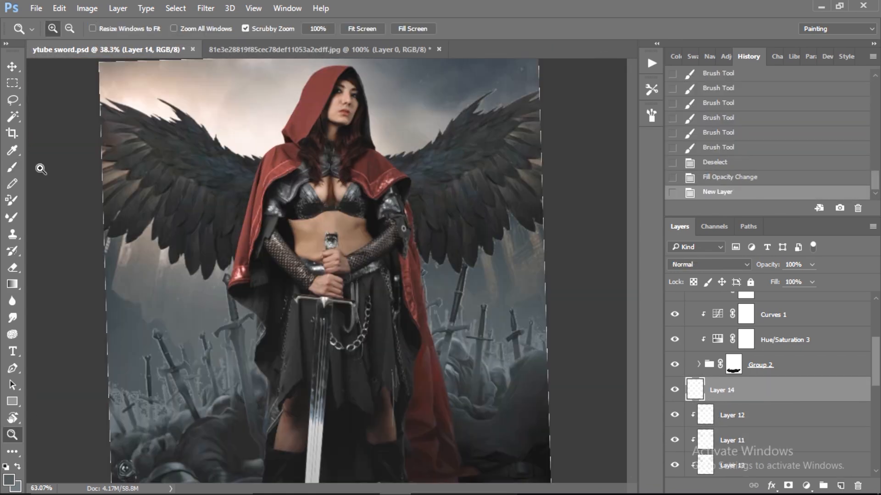
key(b)
drag(375, 312, 356, 291)
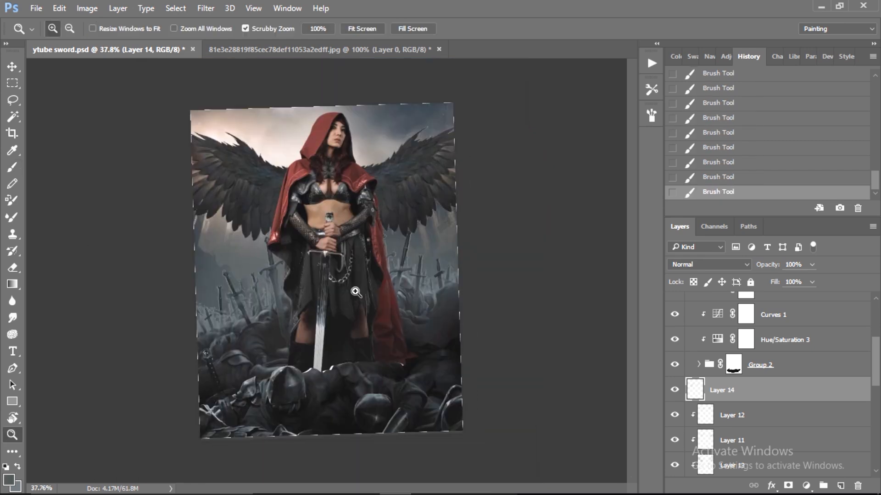
Step: Move the Exposure 1 adjustment up between Layer 9 and Levels 1
scroll(798, 404, down, 10)
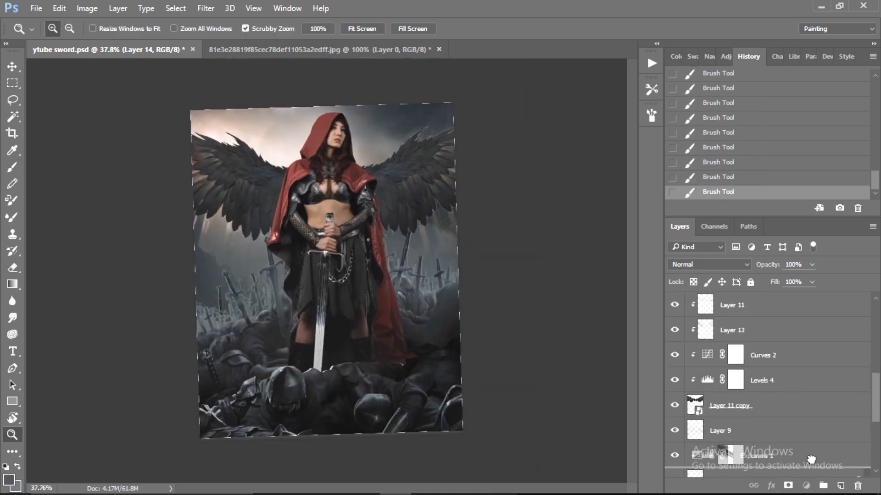
drag(799, 404, 797, 402)
drag(374, 311, 396, 305)
key(r)
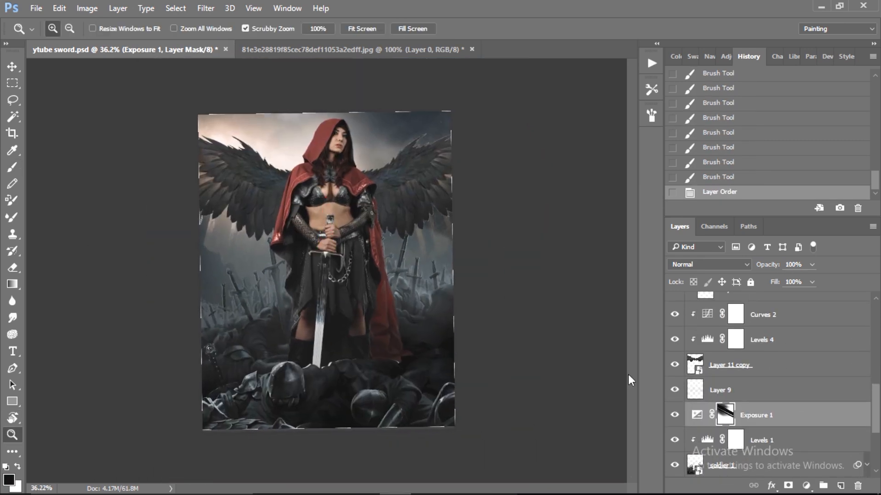
Step: Paint over the foreground soldiers within their loaded selection on a new layer above Levels 3, and change its blend mode
scroll(716, 362, up, 10)
click(676, 306)
click(676, 306)
click(772, 306)
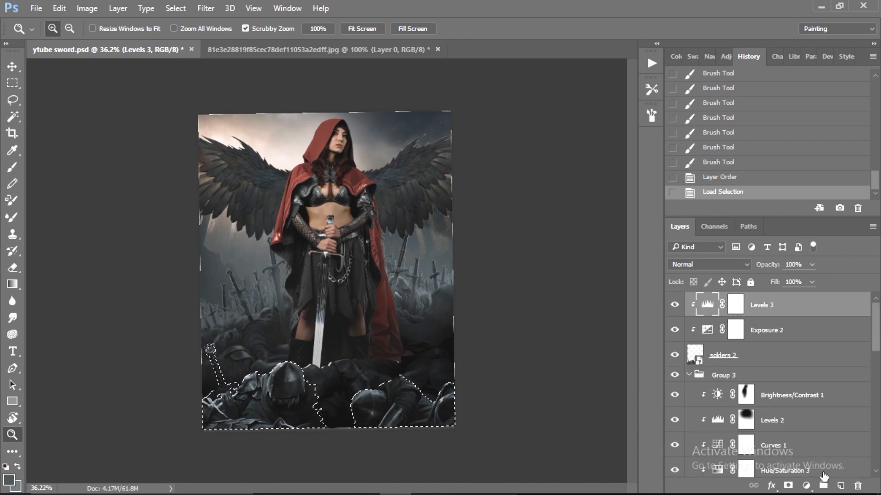
click(841, 486)
key(b)
drag(206, 415, 259, 394)
click(710, 265)
click(693, 142)
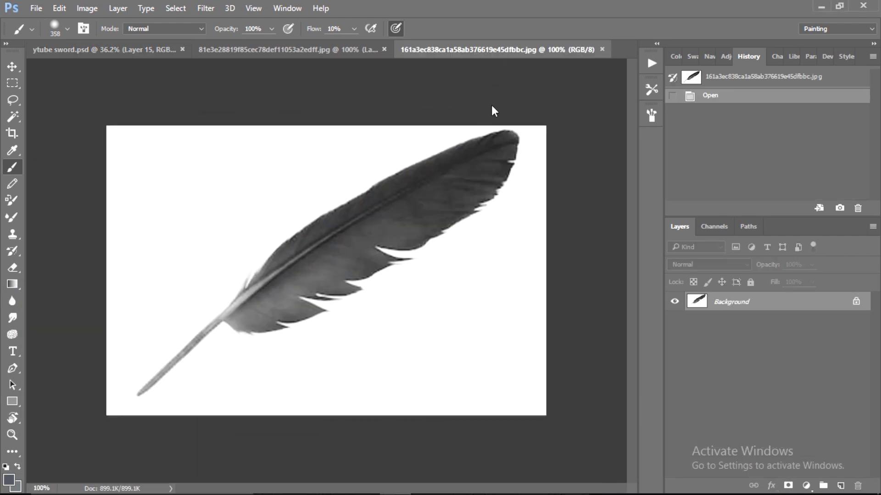
Step: Duplicate the feather image's Green channel and darken its midtones with Levels
click(714, 226)
click(672, 265)
right_click(722, 284)
click(760, 294)
key(Return)
click(86, 8)
mouse_move(94, 39)
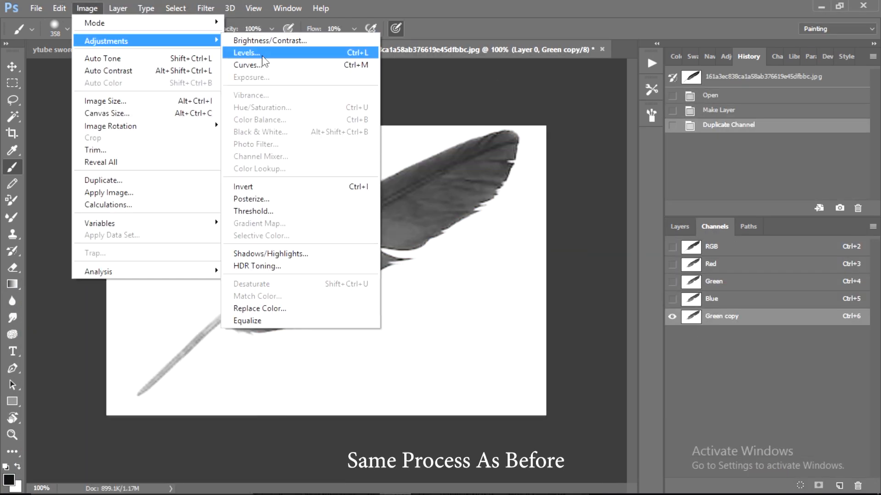
click(262, 54)
drag(579, 240, 626, 242)
click(707, 116)
Step: Mask out the feather's white background using the edited channel as a selection, and convert the layer to a smart object
ctrl+click(691, 316)
click(679, 227)
alt+click(788, 485)
right_click(724, 301)
click(587, 244)
Step: Bring the feather into ytube sword.psd and place it over the foreground soldiers near the canvas's lower-left corner
drag(724, 301, 396, 115)
key(v)
drag(326, 257, 268, 339)
right_click(282, 333)
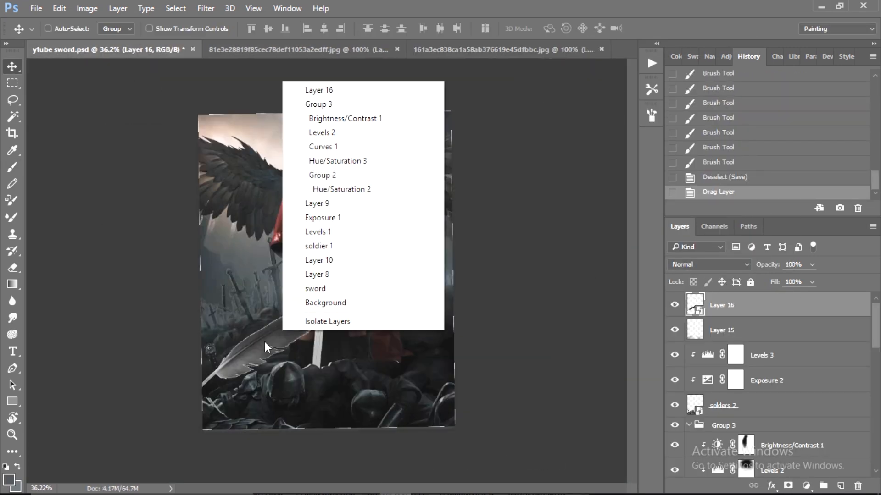
Step: Flip the feather so its quill points up at the canvas's left edge
key(ctrl+t)
right_click(283, 340)
click(324, 333)
right_click(293, 338)
click(318, 252)
key(Return)
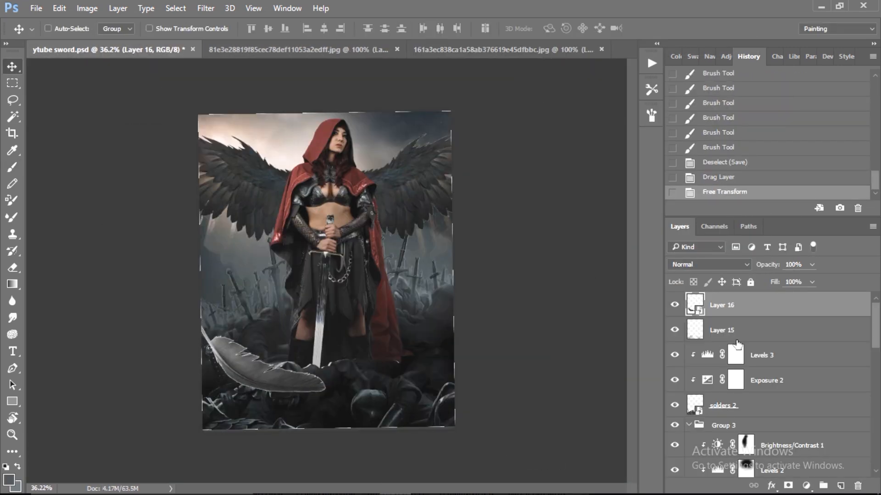
Step: Shift the feather slightly downward and tilt it more steeply across the foreground soldiers
key(ctrl+t)
drag(257, 362, 256, 375)
drag(352, 305, 363, 327)
key(Return)
Step: Apply a Gaussian Blur smart filter to the feather
click(205, 9)
mouse_move(216, 150)
click(420, 199)
click(764, 106)
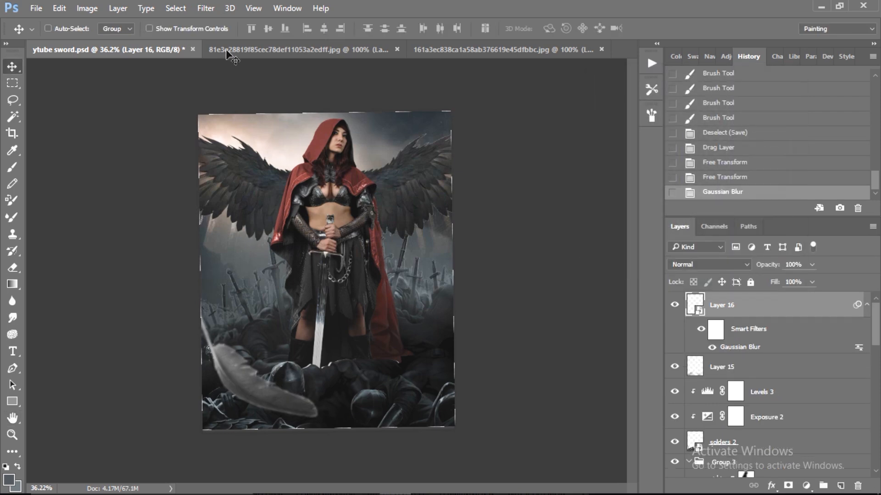
Step: Add a Motion Blur smart filter to the feather and readjust its Gaussian Blur
click(205, 8)
click(426, 225)
mouse_move(580, 312)
mouse_down()
mouse_move(590, 312)
mouse_move(579, 314)
mouse_up()
click(725, 107)
double_click(740, 360)
drag(644, 279, 572, 270)
click(765, 106)
Step: Darken the feather with a Levels smart filter, setting the output white level to 177
click(87, 9)
mouse_move(107, 42)
click(247, 53)
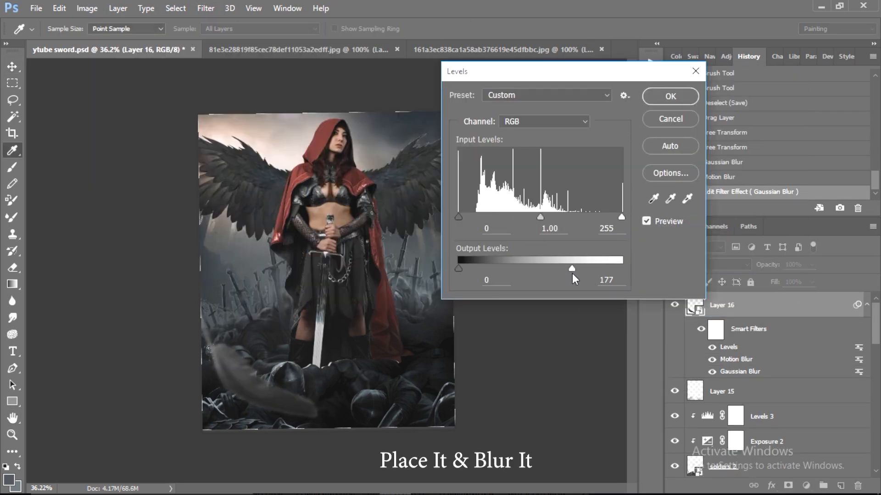
click(670, 96)
Step: Rotate the feather to a steeper angle across the foreground soldiers on the left side
key(ctrl+t)
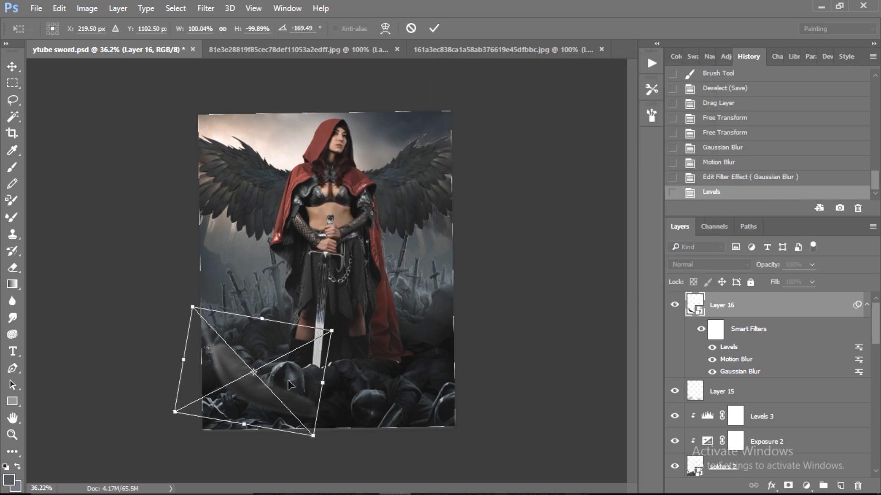
drag(343, 322, 220, 334)
drag(265, 389, 420, 348)
key(Return)
Step: Duplicate the feather and place a mirrored, rotated copy over the lower-right foreground soldiers
key(ctrl+j)
key(ctrl+t)
right_click(421, 347)
click(452, 333)
drag(511, 289, 493, 267)
drag(445, 288, 448, 340)
key(Return)
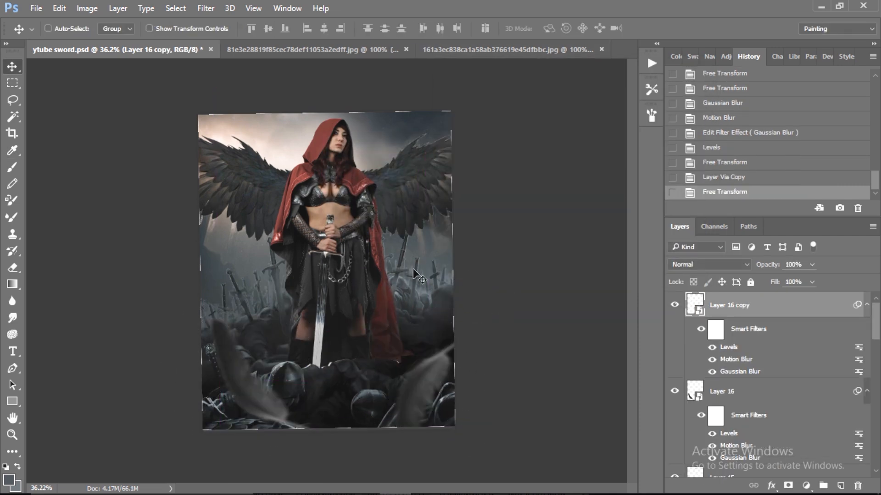
Step: Enlarge the original feather proportionally outward from its upper-left corner
click(708, 393)
key(ctrl+t)
click(224, 31)
drag(192, 322, 164, 299)
key(Return)
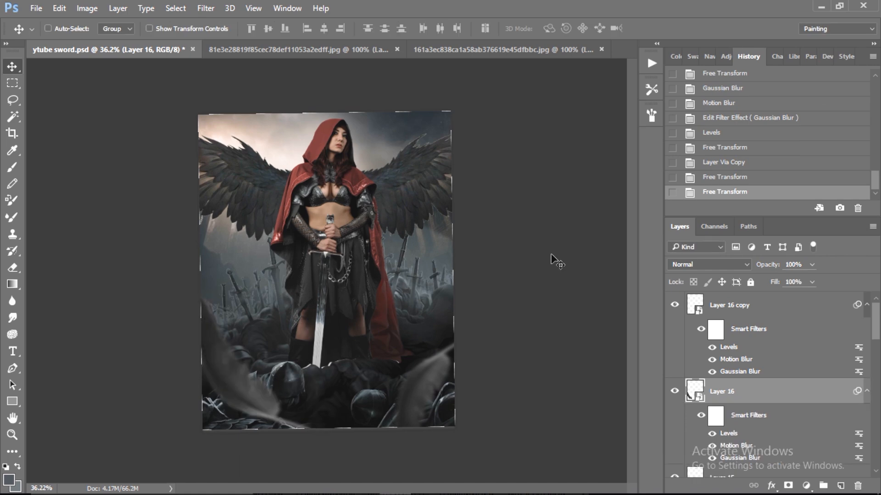
Step: Hide both feather layers with their smart filters collapsed, and clip Layer 15 to the soldiers layer beneath it
click(866, 305)
click(866, 330)
click(674, 305)
click(674, 330)
click(729, 355)
key(ctrl+alt+g)
Step: Add an Exposure adjustment clipped above Layer 15 with slightly raised exposure, Luminosity blending and an inverted mask
click(806, 485)
click(759, 297)
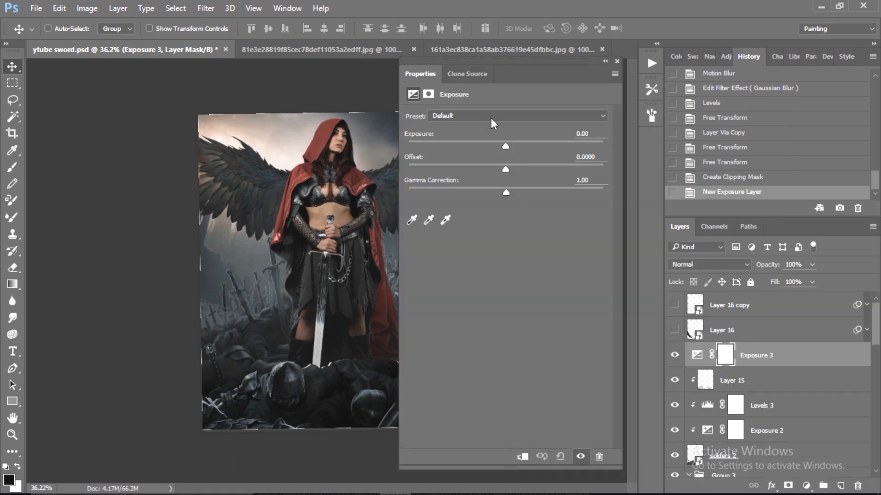
drag(505, 146, 513, 146)
click(616, 61)
click(710, 265)
click(689, 479)
key(ctrl+alt+g)
key(ctrl+i)
Step: Choose a brush preset and configure it with a flattened elliptical tip
key(b)
click(67, 29)
click(109, 128)
click(651, 116)
click(392, 142)
click(507, 230)
click(494, 295)
click(651, 115)
Step: Paint white on the Exposure mask to highlight the edge of the pointed cloth beside the front-left soldier's helmet
key(ctrl+space)
drag(258, 391, 325, 354)
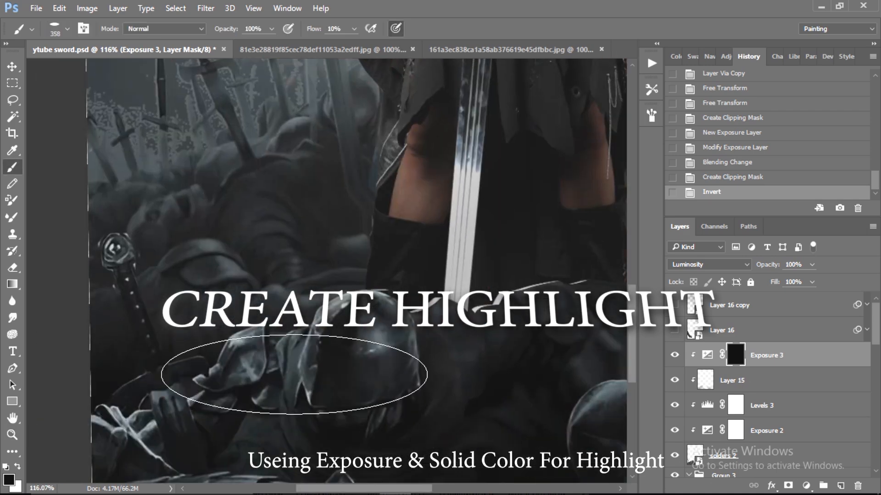
key(r)
drag(424, 328, 442, 261)
drag(259, 413, 305, 413)
key(x)
drag(317, 337, 355, 264)
drag(354, 264, 316, 330)
drag(316, 331, 351, 270)
Step: Readjust the brush flow and paint highlights along the front-left helmet's rim and the folds beneath it
drag(313, 29, 358, 28)
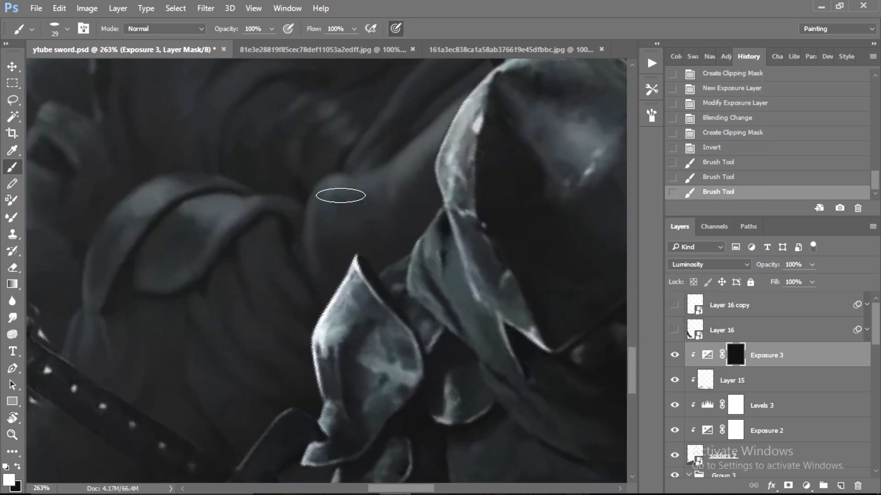
drag(274, 32, 269, 32)
drag(354, 262, 354, 358)
mouse_move(444, 257)
mouse_down()
mouse_move(521, 147)
mouse_move(492, 113)
mouse_up()
drag(448, 264, 408, 337)
drag(358, 305, 358, 108)
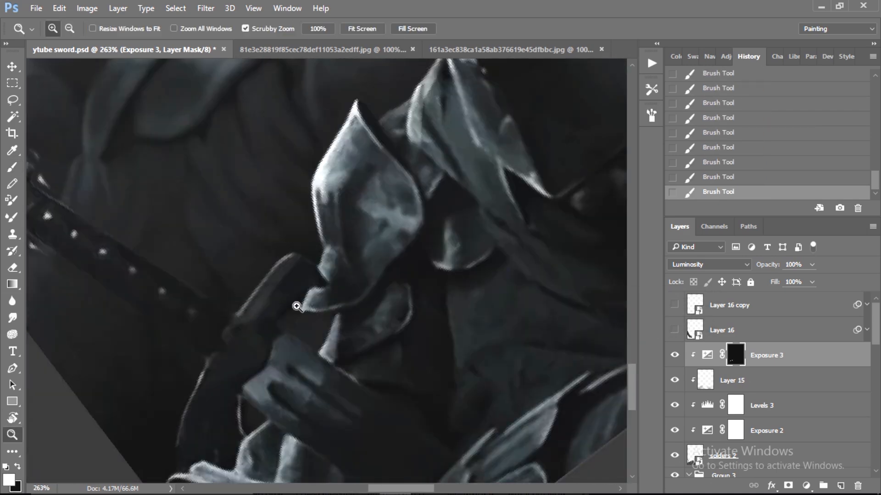
Step: Extend the painted highlights over the lower-left armour and the foreground helmet and cloth on the right side
drag(293, 309, 248, 308)
drag(513, 161, 565, 161)
drag(327, 206, 252, 215)
mouse_move(384, 197)
mouse_down()
mouse_move(385, 321)
mouse_move(330, 321)
mouse_up()
key(r)
mouse_move(454, 229)
mouse_down()
mouse_move(458, 294)
mouse_move(525, 305)
mouse_up()
drag(528, 277, 404, 310)
drag(624, 210, 498, 274)
drag(137, 244, 337, 281)
Step: Add an Exposure adjustment above Levels 1 with raised exposure, Luminosity blending and an inverted mask
scroll(720, 358, down, 10)
click(790, 370)
click(806, 486)
click(752, 302)
click(497, 115)
click(497, 144)
drag(506, 147, 552, 148)
click(617, 60)
Step: Paint highlights on the folds of the fallen soldier beside the sword's tip on the Exposure 4 mask
drag(347, 383, 436, 347)
drag(398, 374, 406, 374)
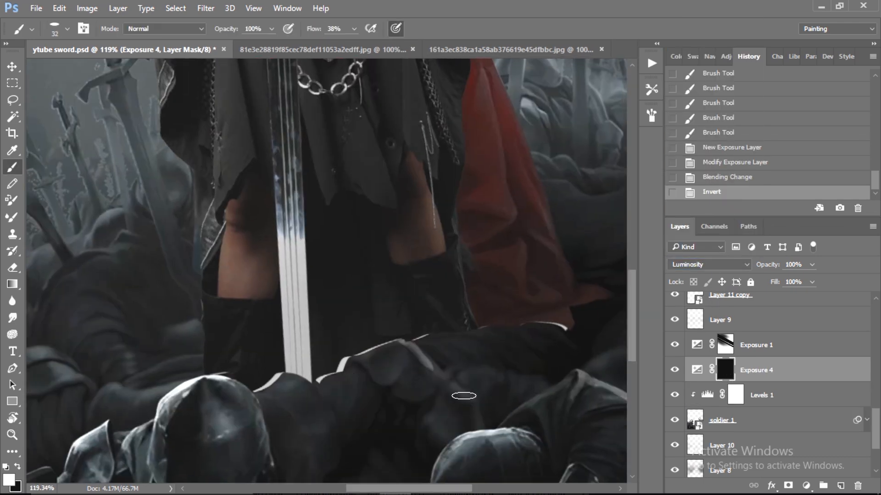
click(66, 30)
drag(220, 93, 152, 93)
click(429, 443)
drag(477, 432, 519, 427)
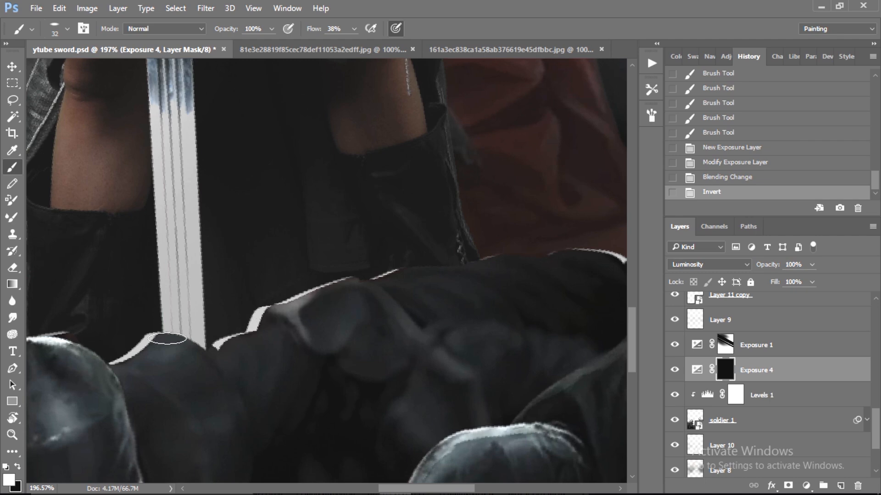
drag(475, 374, 396, 306)
drag(393, 346, 391, 298)
drag(493, 365, 459, 368)
click(165, 29)
click(302, 274)
Step: Show the feathers and convert both Layer 16 copy and Layer 16 to smart objects
drag(876, 428, 879, 310)
click(675, 332)
click(770, 307)
right_click(771, 306)
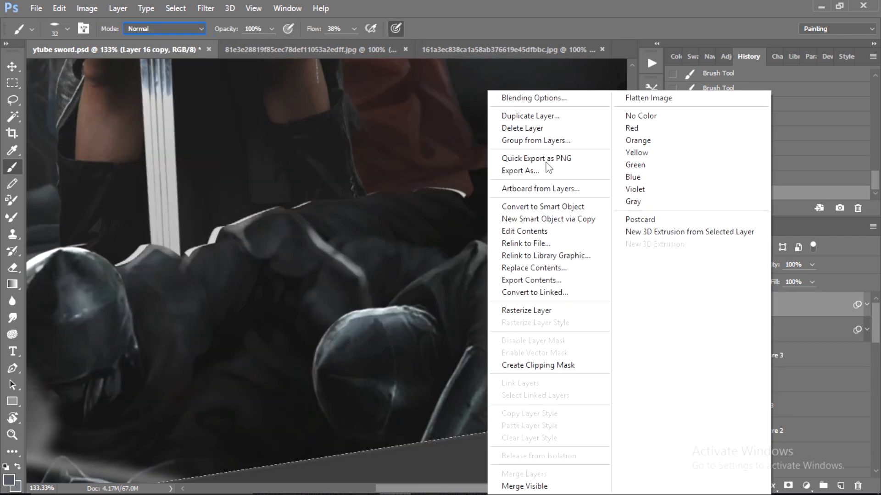
click(545, 207)
click(758, 335)
right_click(759, 335)
click(535, 207)
Step: Erase excess highlight around the soldier's ridge beside the sword's tip on the Exposure 4 mask
mouse_move(876, 322)
mouse_down()
mouse_move(880, 446)
mouse_move(878, 421)
mouse_up()
click(726, 407)
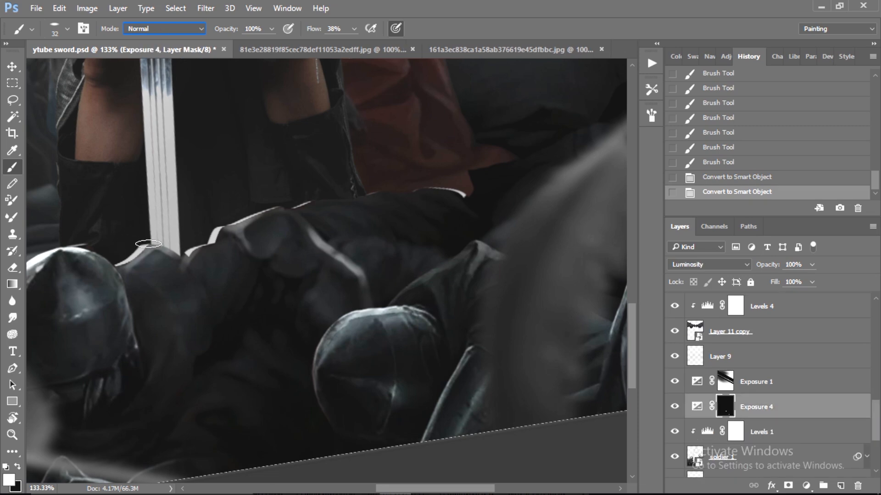
click(13, 270)
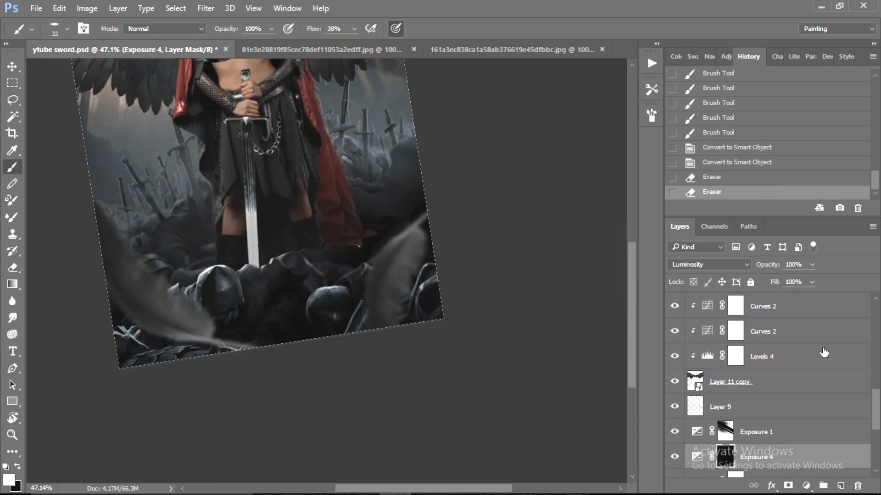
Step: Paint highlights on the hilt and the fallen soldiers' folds behind the front-left helmet
key(z)
click(134, 258)
key(b)
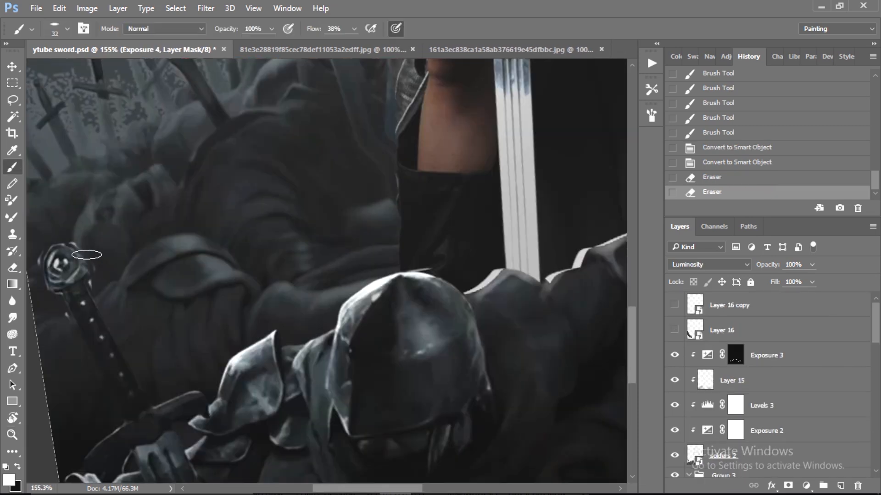
key(ctrl+z)
click(143, 407)
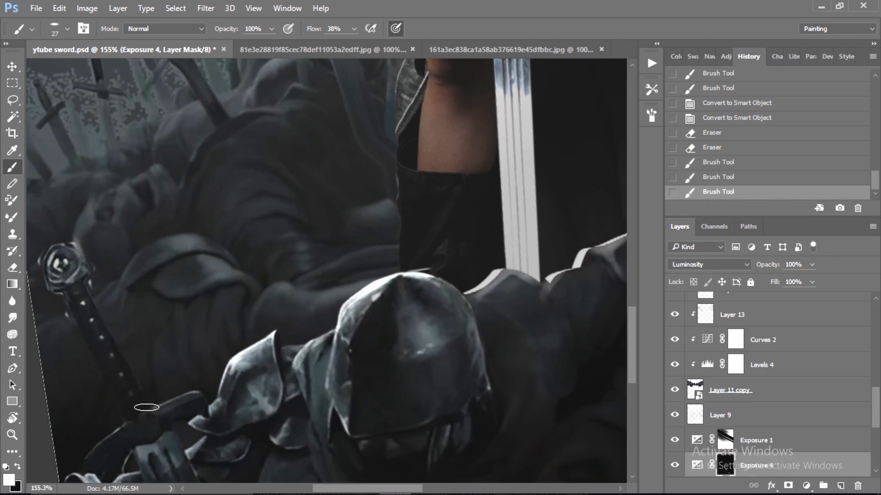
alt+right_click(294, 295)
mouse_move(282, 285)
mouse_down()
mouse_move(250, 321)
mouse_move(226, 316)
mouse_move(312, 304)
mouse_up()
key(z)
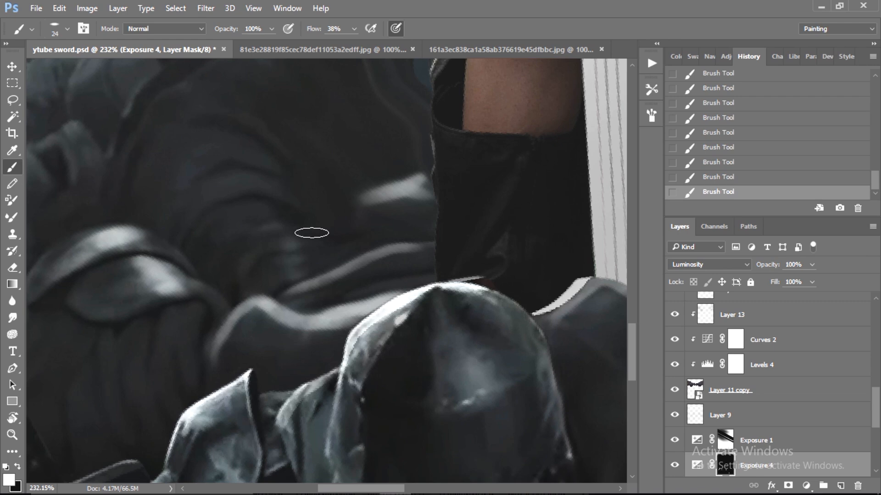
Step: Soften the highlights on the folds behind the front-left helmet with the Eraser
drag(312, 233, 311, 293)
drag(303, 300, 274, 301)
drag(286, 285, 271, 284)
key(z)
drag(275, 206, 220, 209)
drag(147, 213, 230, 211)
drag(305, 198, 300, 166)
key(z)
drag(269, 221, 211, 222)
drag(374, 127, 398, 92)
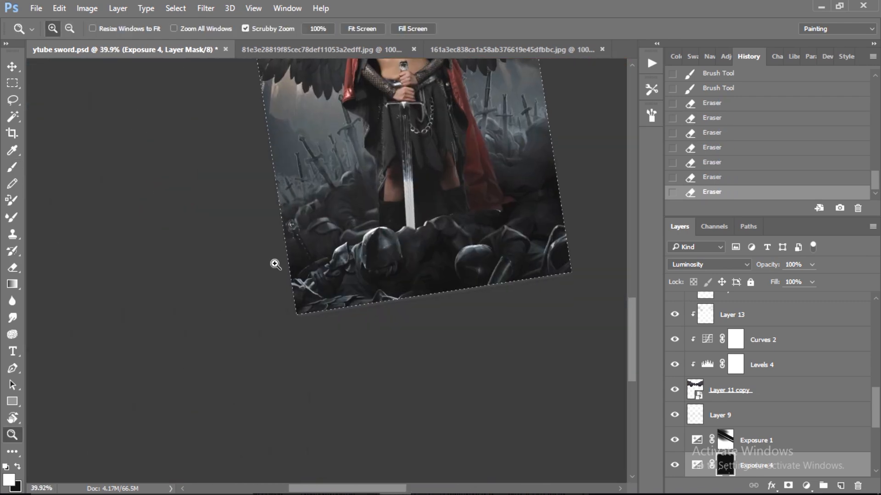
Step: Lower the brush flow to 13% and paint soft highlights on the fallen soldiers and swords at the left edge
drag(276, 261, 349, 262)
key(b)
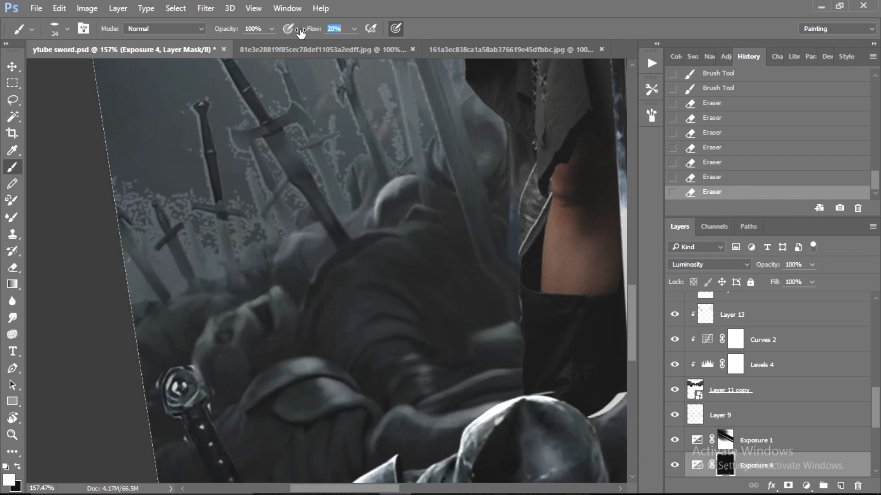
drag(184, 301, 234, 299)
scroll(207, 230, up, 2)
drag(204, 232, 215, 284)
drag(221, 166, 261, 233)
scroll(321, 160, up, 1)
scroll(399, 160, up, 1)
scroll(413, 202, down, 1)
Step: Paint a thin highlight down the edge of the large sword beside the woman's skirt, redoing the first stroke
drag(390, 114, 475, 343)
scroll(404, 217, down, 2)
key(ctrl+z)
drag(406, 146, 473, 345)
drag(427, 166, 433, 169)
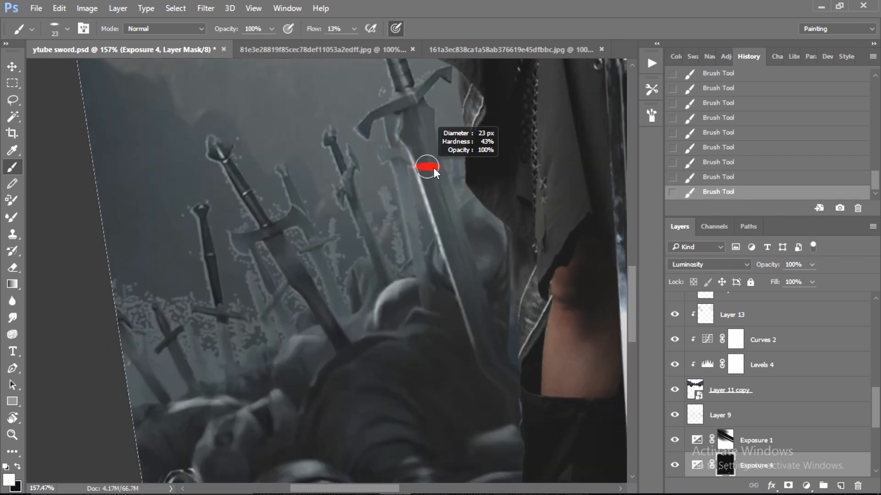
Step: Paint thin highlights along the remaining sword hilts and blades left of the woman
mouse_move(379, 244)
mouse_down()
mouse_move(293, 266)
mouse_move(333, 337)
mouse_up()
drag(185, 369, 253, 238)
drag(198, 252, 234, 223)
scroll(252, 241, down, 1)
drag(225, 238, 283, 340)
scroll(337, 275, up, 1)
drag(306, 110, 345, 230)
scroll(367, 284, down, 5)
Step: Paint highlights on the soldiers and swords to the right of the red cloak, varying the brush size
key(bracketright)
key(bracketright)
key(bracketright)
mouse_move(344, 265)
mouse_down()
mouse_move(452, 252)
mouse_move(272, 400)
mouse_up()
drag(408, 278, 388, 218)
key(bracketleft)
key(bracketleft)
key(bracketleft)
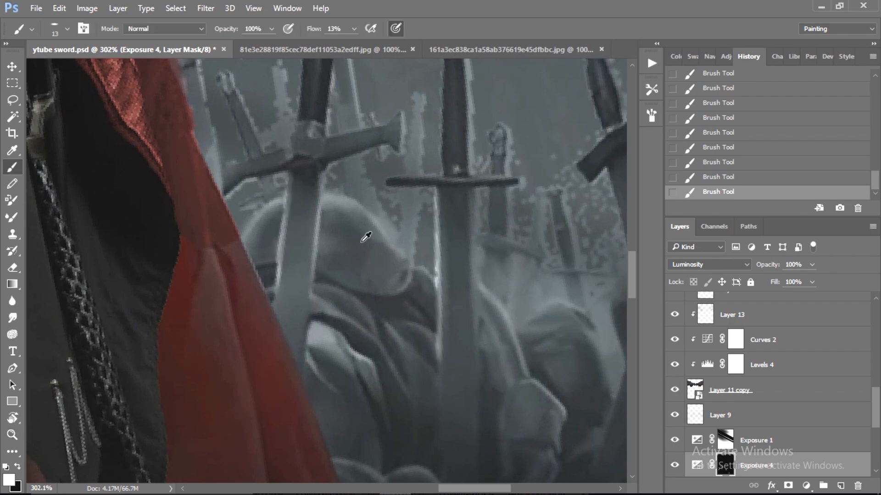
drag(399, 260, 399, 268)
Step: Hide the Exposure 1 layer to check its effect on the battlefield lighting
drag(414, 209, 295, 305)
drag(249, 341, 302, 313)
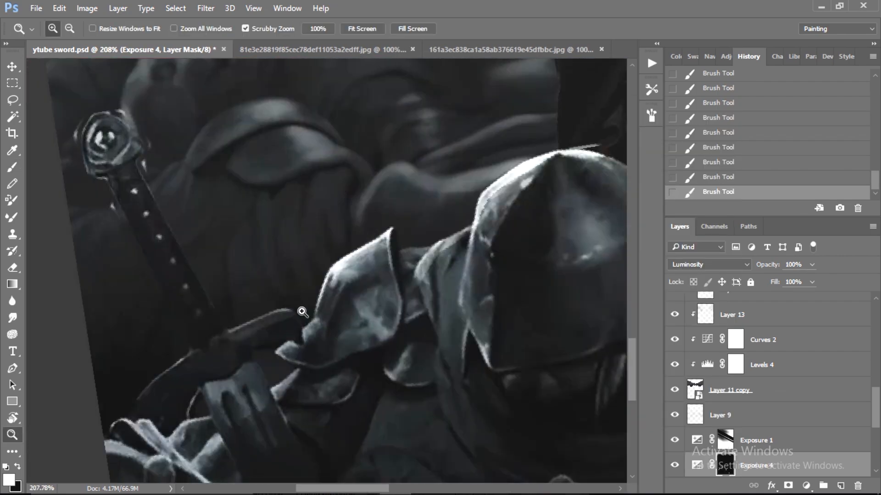
key(ctrl+0)
click(676, 442)
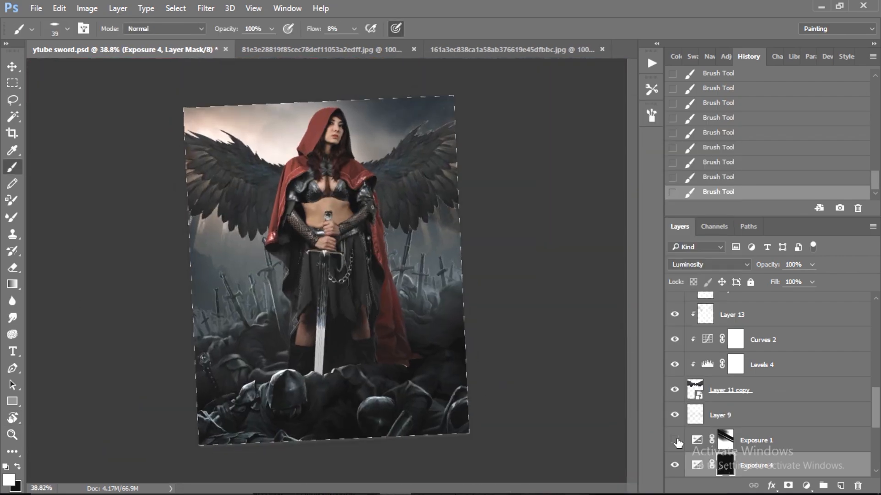
Step: Add an Exposure adjustment above Brightness/Contrast 1 in Group 3 with the Plus 2.0 preset, Luminosity blending and an inverted mask
scroll(734, 385, up, 10)
scroll(733, 386, down, 3)
click(689, 376)
click(789, 396)
click(807, 487)
click(760, 297)
click(484, 116)
click(486, 180)
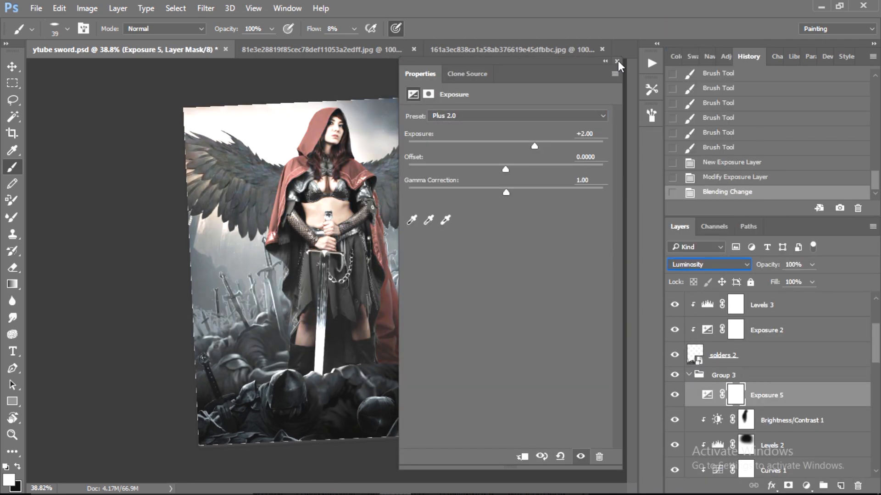
click(617, 61)
key(ctrl+i)
Step: Try painting rim highlights along the outer edges of the hood and shoulder through the clipped Exposure 5 mask
drag(308, 114, 328, 55)
key(b)
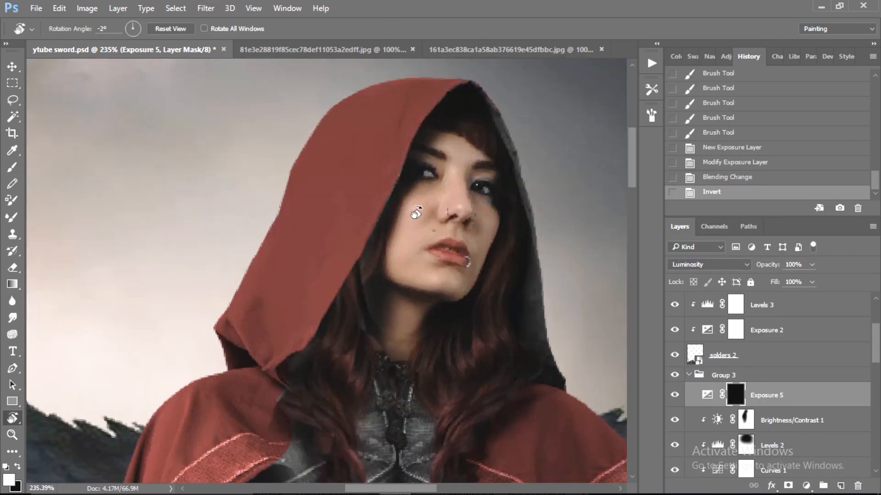
key(r)
drag(345, 237, 329, 233)
key(b)
drag(251, 183, 261, 248)
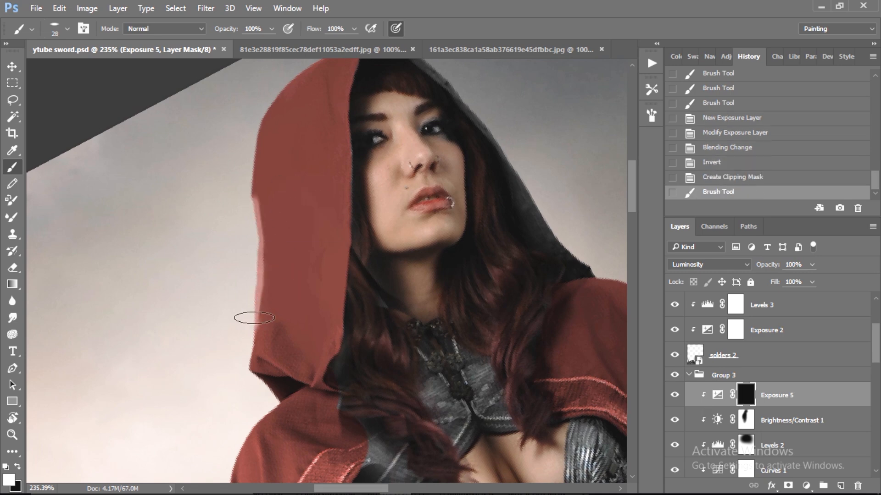
drag(254, 318, 270, 373)
drag(256, 339, 278, 373)
scroll(289, 250, down, 7)
drag(280, 264, 245, 317)
drag(248, 314, 244, 364)
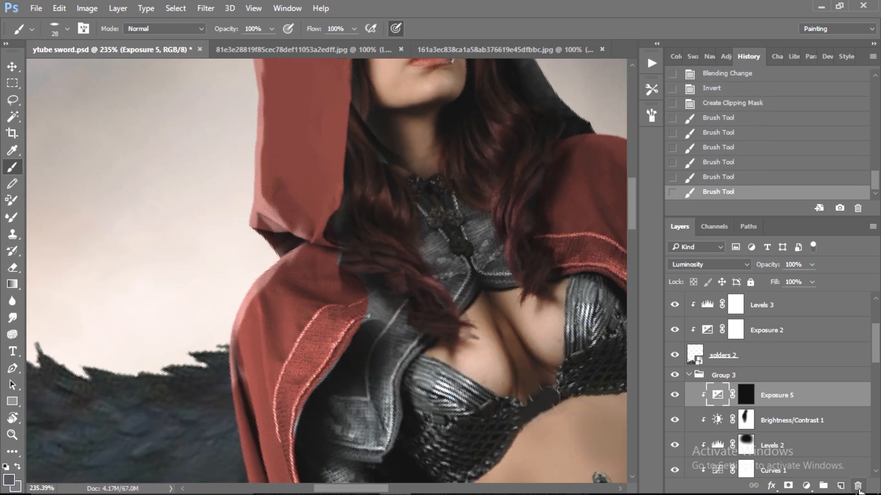
Step: Delete the Exposure 5 adjustment layer from Group 3
drag(840, 487, 857, 486)
key(ctrl+z)
Step: Check the brush's tip shape and Shape Dynamics settings, and save the document
click(32, 10)
click(37, 9)
click(58, 28)
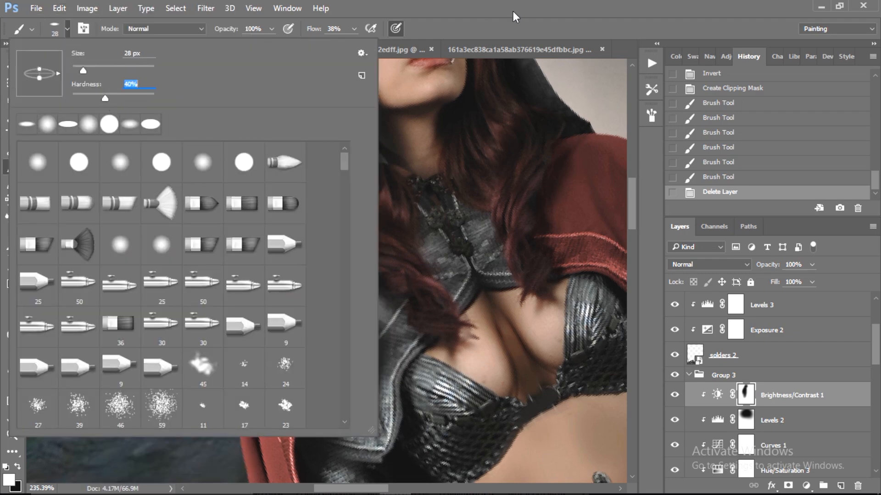
key(F5)
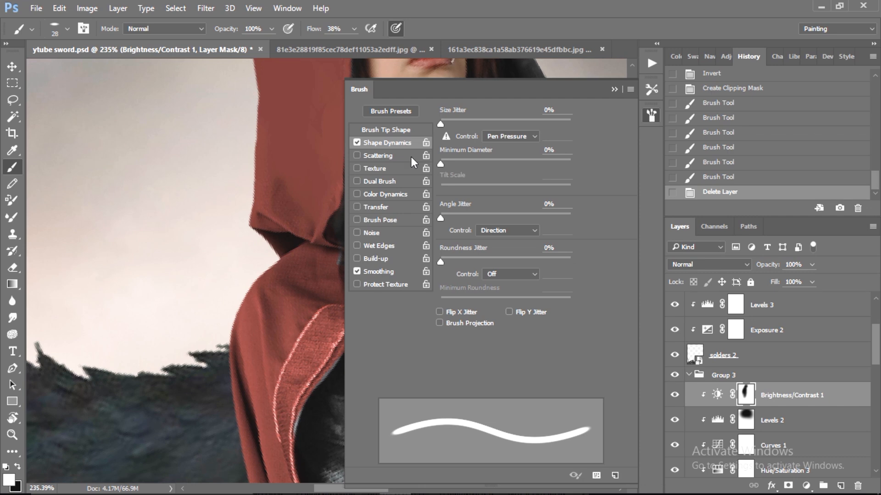
click(386, 129)
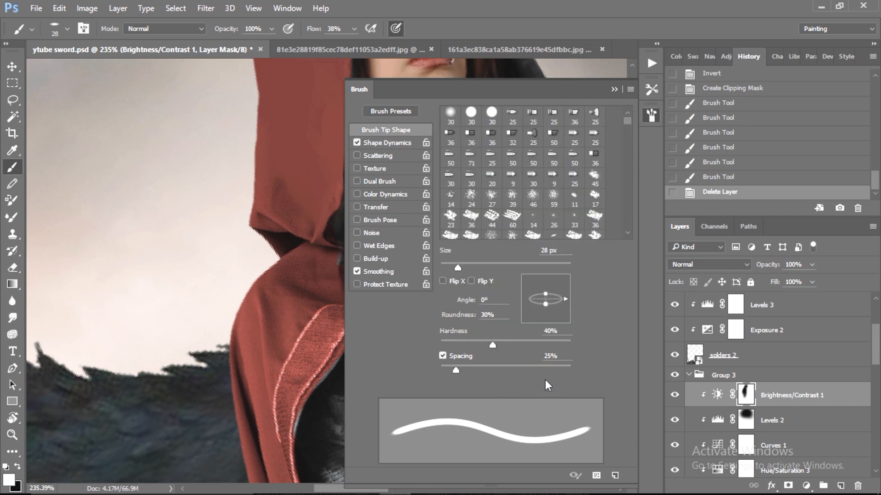
key(F5)
key(ctrl+s)
Step: Save the 28 px brush with 40% hardness as a new preset named my brush
click(59, 8)
key(Escape)
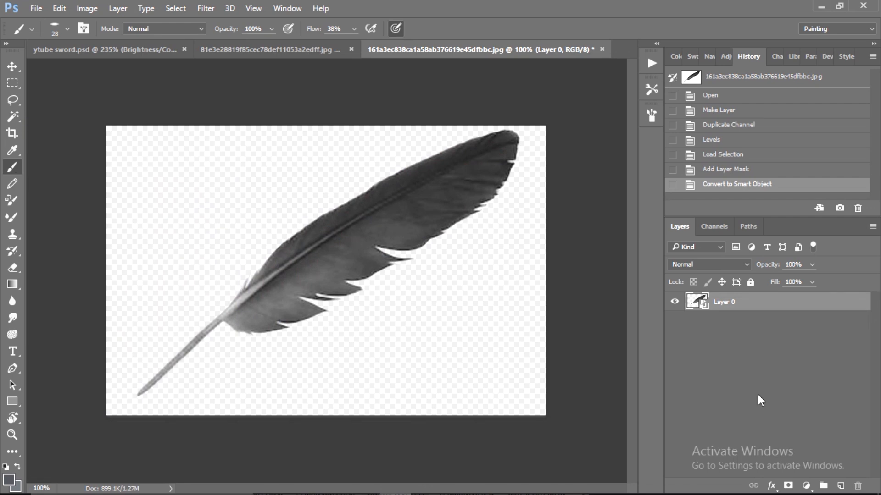
click(60, 8)
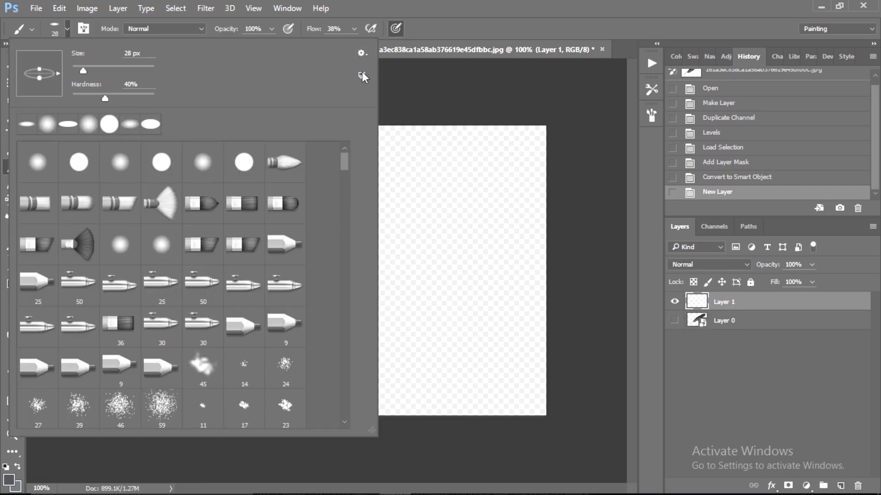
click(362, 76)
text(my brush)
key(Return)
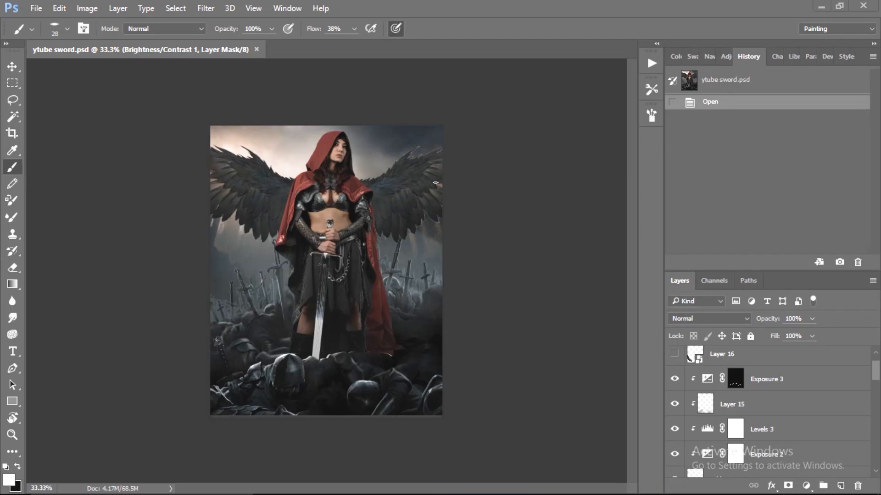
Step: Add a near-white Solid Color fill layer above Brightness/Contrast 1, clip it to the layers below and invert its mask
scroll(756, 389, down, 3)
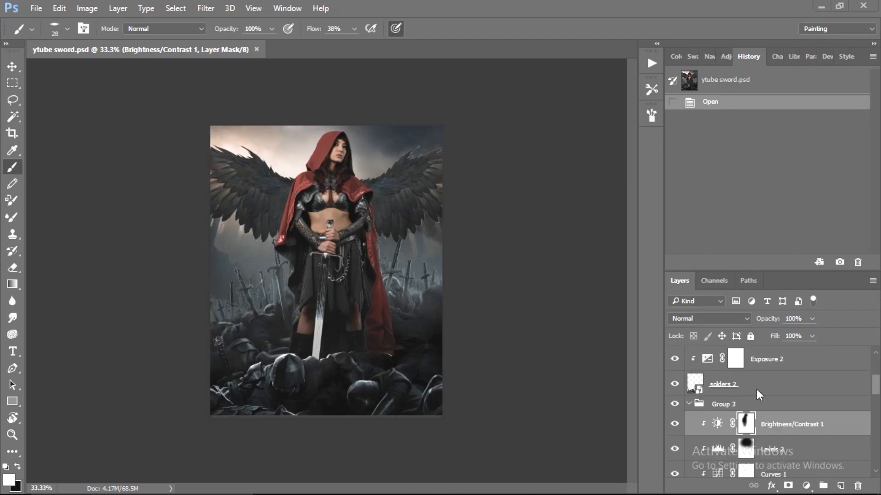
click(806, 487)
click(792, 204)
click(797, 87)
double_click(710, 376)
click(279, 173)
click(508, 94)
click(796, 86)
click(735, 377)
key(ctrl+alt+g)
key(ctrl+i)
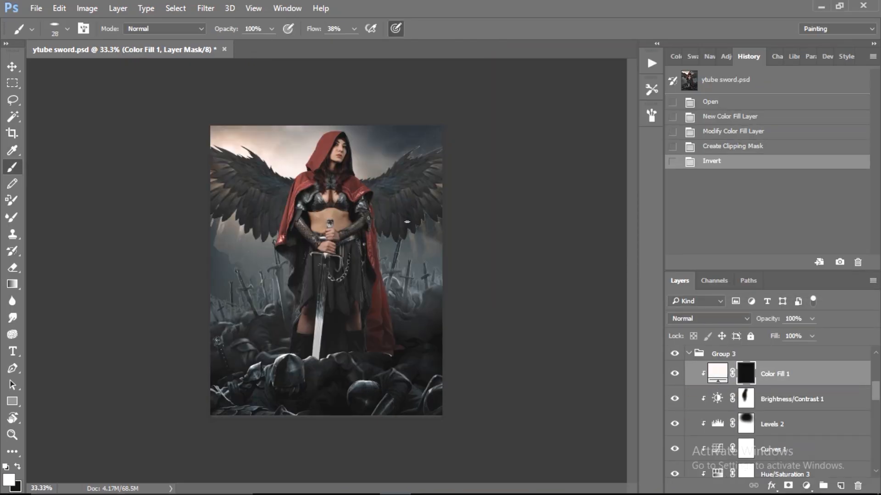
Step: Paint soft rim highlights along the outer edge of the red hood on the Color Fill 1 mask
click(469, 20)
key(z)
drag(448, 192, 514, 191)
key(r)
mouse_move(459, 208)
mouse_down()
mouse_move(448, 177)
mouse_move(383, 142)
mouse_up()
key(b)
drag(243, 267, 265, 379)
key(r)
drag(241, 299, 241, 246)
key(b)
drag(315, 32, 305, 31)
mouse_move(220, 321)
mouse_down()
mouse_move(236, 355)
mouse_move(246, 348)
mouse_move(234, 345)
mouse_up()
Step: Change the Color Fill 1 colour to a pale pink
scroll(222, 313, down, 3)
double_click(717, 379)
click(520, 119)
click(796, 86)
Step: Try painting a highlight along the top edge of the cloak's shoulder beside the hood
key(z)
key(b)
drag(158, 339, 138, 354)
key(r)
drag(151, 342, 159, 183)
key(b)
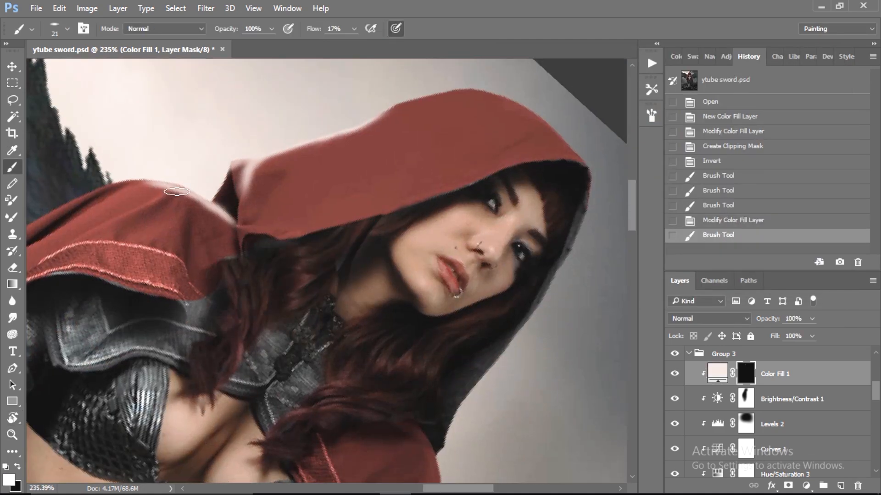
drag(266, 188, 238, 204)
key(r)
key(ctrl+z)
key(ctrl+z)
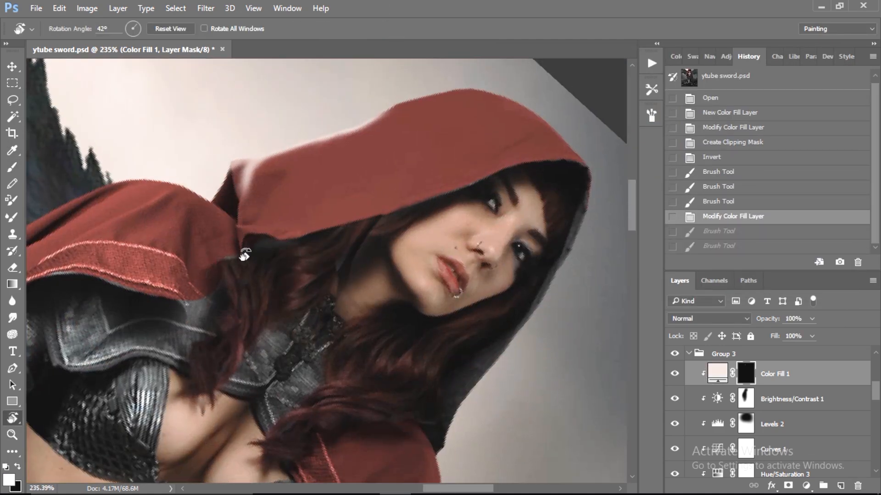
Step: Repaint a soft highlight along the cloak's shoulder beside the hood on the Color Fill 1 mask
drag(228, 213, 183, 185)
key(r)
mouse_move(216, 202)
mouse_down()
mouse_move(199, 374)
mouse_move(198, 260)
mouse_move(166, 370)
mouse_up()
key(r)
drag(183, 330, 232, 184)
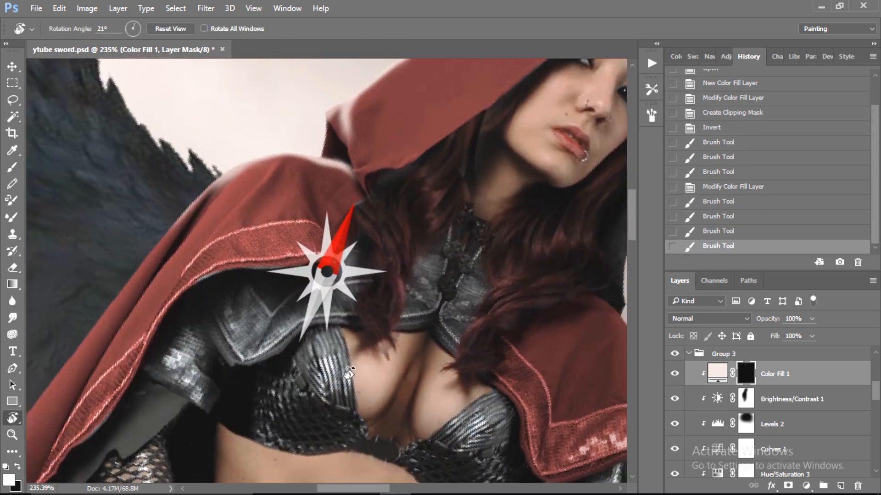
drag(285, 160, 263, 178)
drag(343, 223, 356, 143)
Step: Blend the hood and shoulder highlights with the Smudge tool, using a flattened soft 14 px tip
click(120, 164)
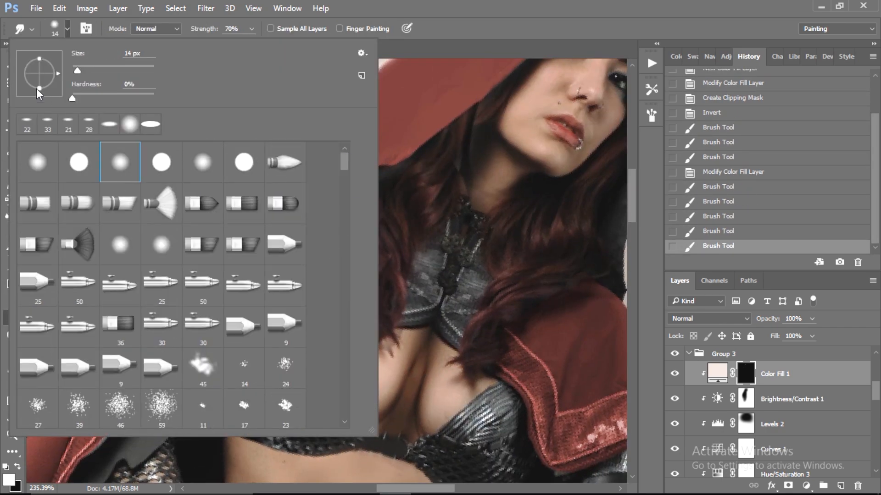
drag(39, 90, 40, 78)
click(491, 24)
key(r)
drag(263, 213, 319, 185)
mouse_move(353, 160)
mouse_down()
mouse_move(301, 166)
mouse_move(288, 143)
mouse_up()
key(r)
mouse_move(391, 193)
mouse_down()
mouse_move(289, 177)
mouse_move(413, 206)
mouse_up()
mouse_move(431, 250)
mouse_down()
mouse_move(425, 262)
mouse_move(376, 271)
mouse_up()
drag(376, 229, 291, 211)
drag(312, 216, 366, 320)
Step: Change the Color Fill 1 colour to a pale warm grey
scroll(358, 275, down, 5)
key(r)
drag(451, 325, 423, 367)
double_click(717, 373)
click(218, 425)
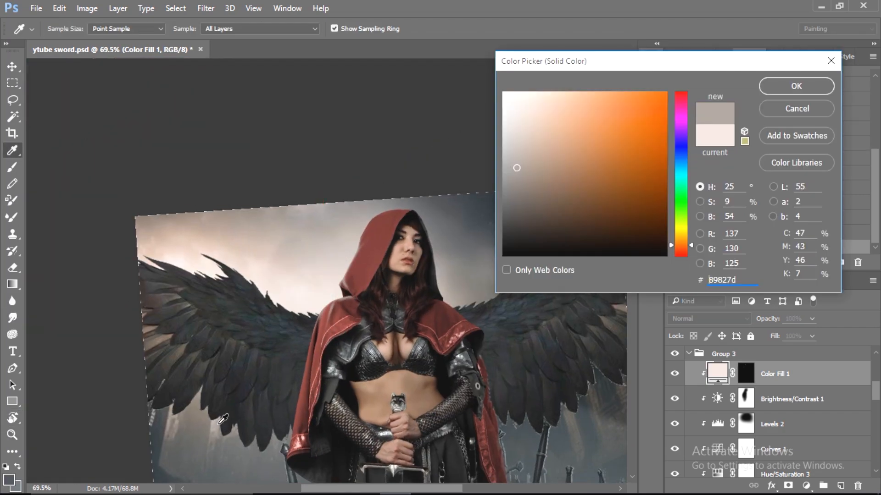
drag(518, 165, 508, 109)
click(796, 86)
Step: Target the Color Fill 1 mask with the Brush and look through the brush blending modes, keeping Normal
key(z)
drag(347, 280, 383, 281)
click(746, 376)
key(b)
click(160, 29)
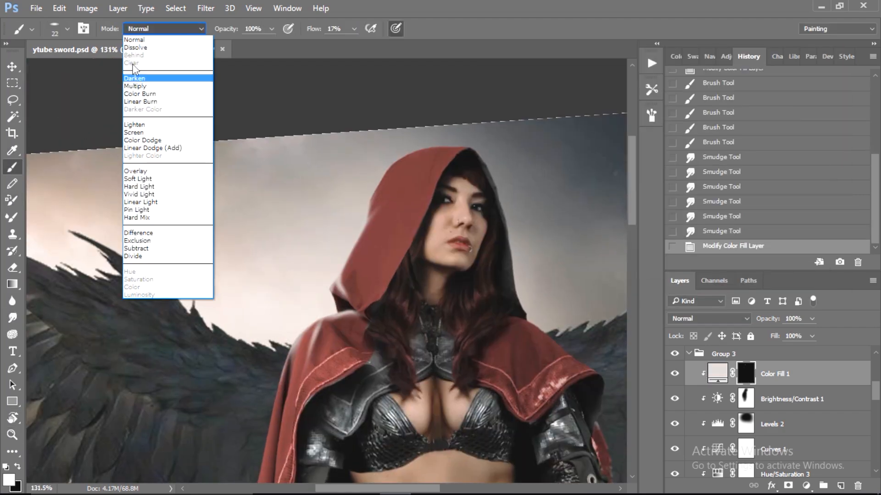
click(498, 10)
click(152, 29)
click(494, 15)
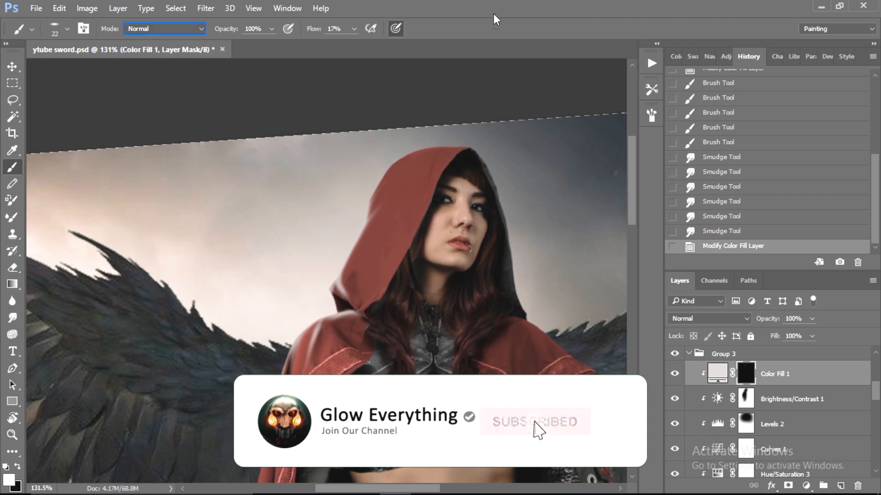
key(z)
key(ctrl+0)
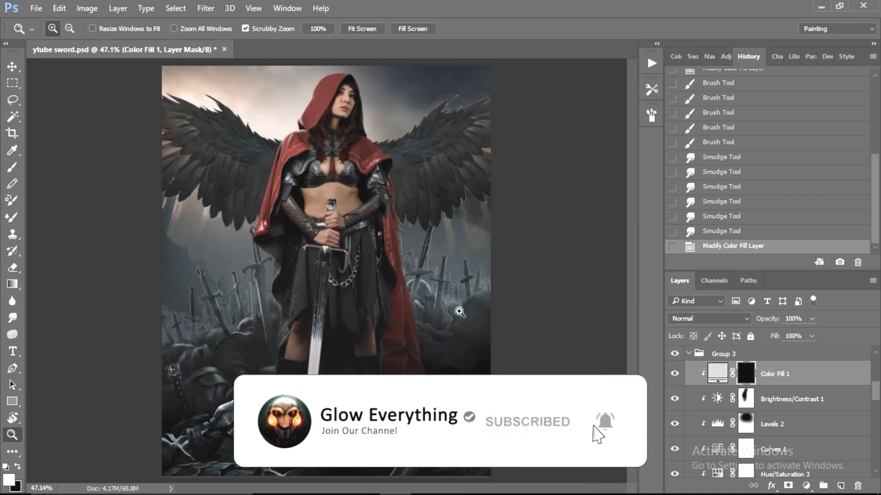
Step: Paint long thin highlights along the figure's edges on the Color Fill 1 mask
drag(325, 136, 387, 303)
key(e)
drag(272, 316, 255, 367)
mouse_move(355, 165)
mouse_down()
mouse_move(360, 232)
mouse_move(140, 224)
mouse_up()
key(b)
drag(257, 275, 328, 238)
key(r)
drag(275, 257, 404, 239)
drag(523, 234, 154, 233)
drag(369, 490, 394, 489)
drag(392, 236, 311, 239)
drag(373, 244, 88, 269)
drag(397, 490, 368, 490)
drag(314, 268, 275, 257)
drag(313, 253, 243, 248)
Step: Thin and soften the long highlights by erasing their excess from the Color Fill 1 mask
key(e)
drag(198, 279, 571, 258)
drag(375, 489, 393, 489)
drag(436, 263, 75, 260)
mouse_move(75, 259)
mouse_down()
mouse_move(481, 234)
mouse_move(184, 272)
mouse_up()
drag(185, 271, 441, 259)
drag(362, 300, 318, 278)
key(r)
mouse_move(390, 239)
mouse_down()
mouse_move(393, 139)
mouse_move(289, 174)
mouse_up()
drag(418, 341, 384, 354)
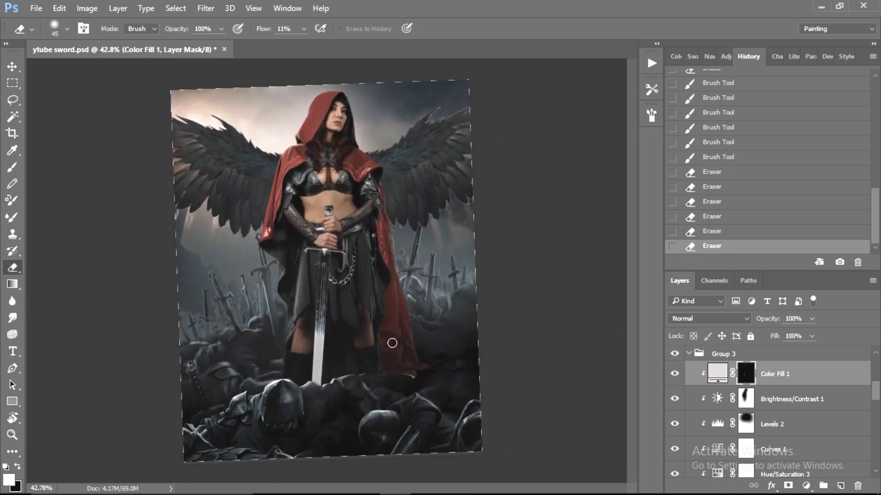
Step: Add a new layer above Color Fill 1 and set the brush colour to light grey
key(ctrl+shift+alt+n)
drag(289, 358, 307, 299)
key(n)
click(337, 331)
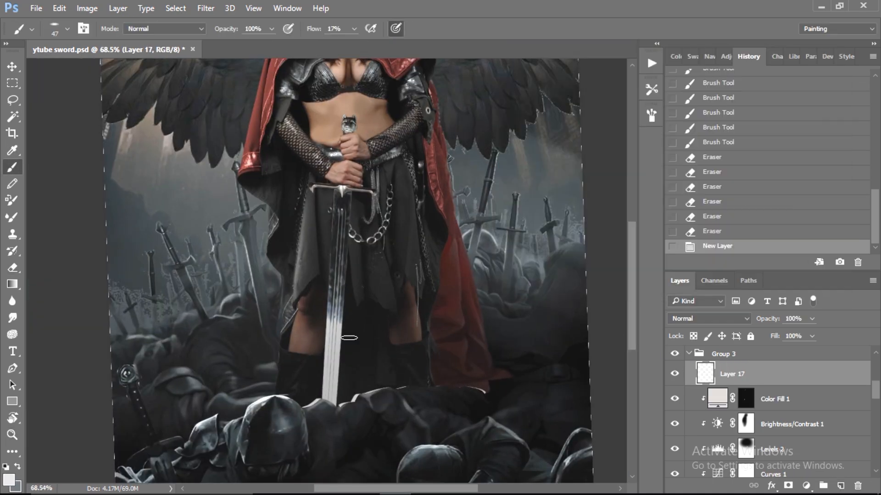
key(Return)
Step: Paint a light rim highlight along the edge of the woman's bare thigh and knee with a smaller brush
key(r)
drag(408, 317, 317, 360)
drag(254, 266, 362, 297)
key(bracketleft)
key(bracketleft)
key(bracketleft)
drag(438, 285, 236, 313)
drag(505, 277, 468, 326)
Step: Trim the excess thigh and knee highlight using the brush in Clear mode
key(shift+alt+r)
drag(270, 293, 233, 306)
drag(250, 324, 351, 306)
key(ctrl+z)
drag(521, 286, 489, 326)
drag(505, 290, 482, 324)
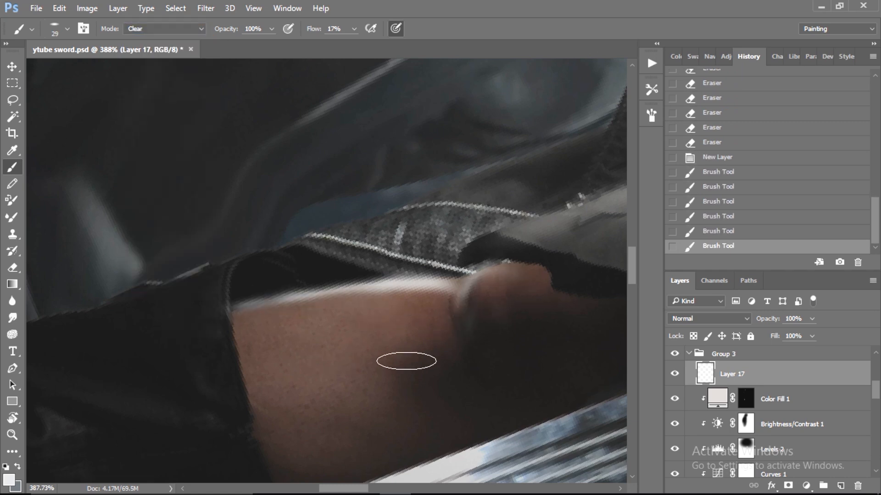
Step: Smudge the leg highlight into the skin and erase the remaining excess on the new layer
click(12, 317)
key(r)
mouse_move(404, 275)
mouse_down()
mouse_move(400, 294)
mouse_move(362, 304)
mouse_up()
drag(367, 317, 382, 243)
drag(299, 321, 248, 321)
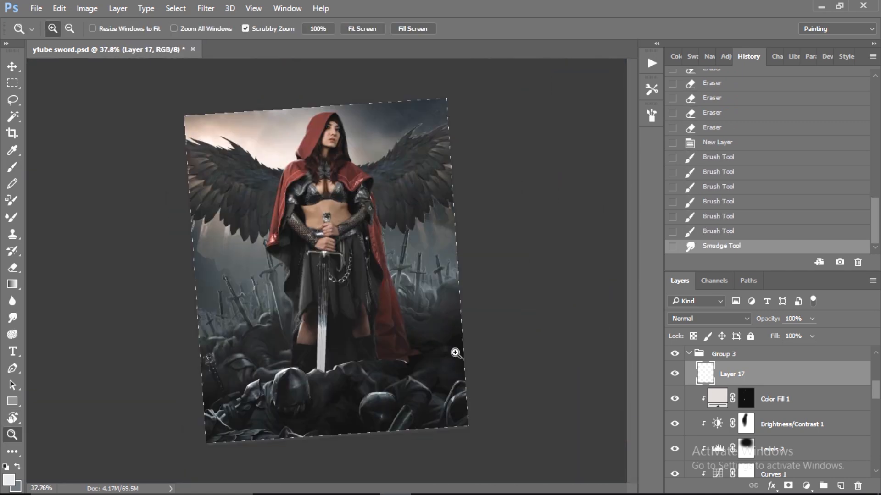
drag(319, 241, 349, 241)
key(e)
drag(438, 342, 401, 332)
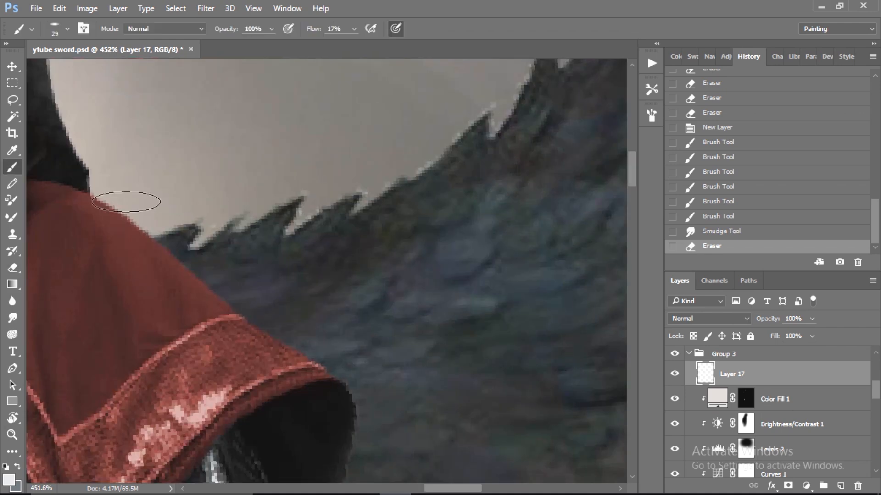
Step: Clip Layer 17 to the layer below and paint a light rim along the red cloak's shoulder edge
key(ctrl+alt+g)
mouse_move(126, 197)
mouse_down()
mouse_move(143, 196)
mouse_move(185, 262)
mouse_up()
drag(229, 300, 328, 360)
drag(270, 321, 346, 378)
Step: Hide Color Fill 1 and paint a light rim highlight along the outer edge of the red hood
key(z)
mouse_move(405, 320)
mouse_down()
mouse_move(295, 295)
mouse_move(307, 278)
mouse_up()
click(675, 399)
key(r)
drag(452, 302, 453, 249)
key(z)
drag(309, 288, 366, 289)
drag(312, 201, 298, 319)
mouse_move(336, 251)
mouse_down()
mouse_move(342, 311)
mouse_move(305, 345)
mouse_up()
key(r)
mouse_move(306, 200)
mouse_down()
mouse_move(387, 233)
mouse_move(394, 363)
mouse_move(419, 416)
mouse_up()
key(r)
drag(413, 238, 230, 230)
key(z)
drag(376, 344, 257, 363)
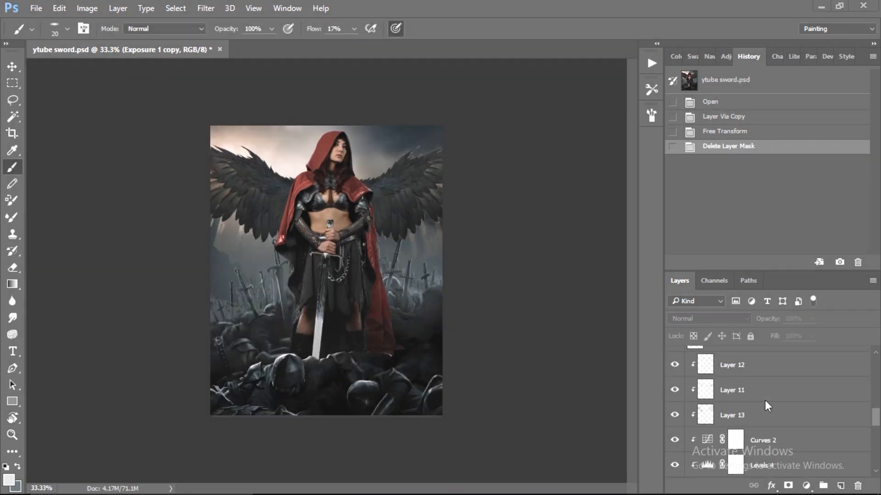
Step: Add a new layer above Layer 9 and choose a soft round brush
scroll(764, 400, down, 5)
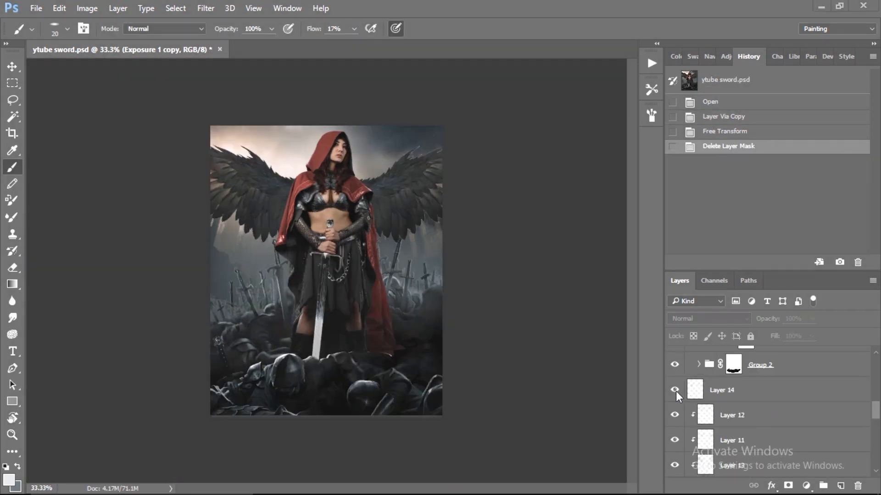
scroll(766, 400, down, 5)
drag(875, 443, 875, 435)
click(675, 388)
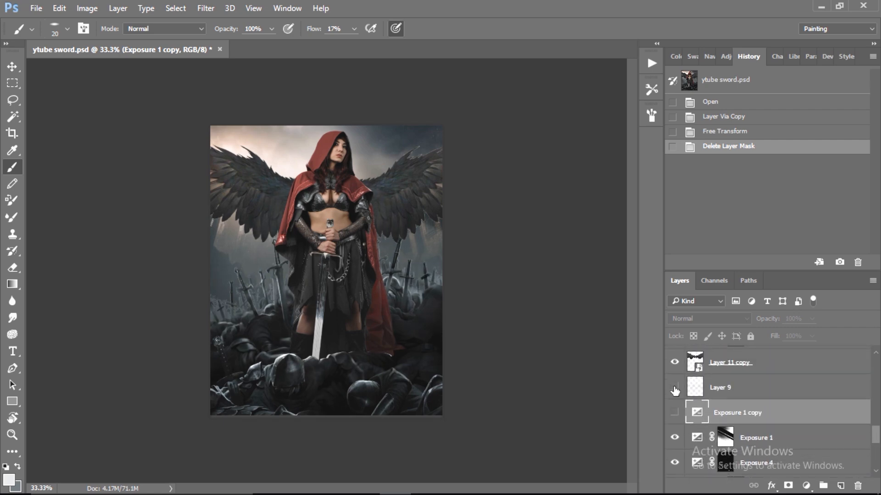
click(674, 388)
click(730, 388)
click(841, 485)
click(67, 29)
drag(344, 408, 344, 161)
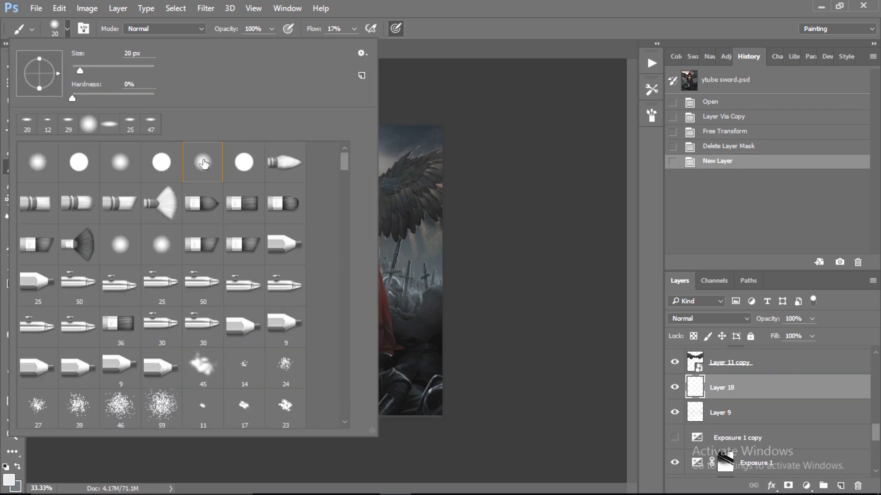
Step: Rasterize Layer 11 copy and return to Layer 18 with the Brush tool
click(774, 366)
right_click(775, 365)
click(536, 311)
click(13, 318)
click(694, 389)
click(13, 167)
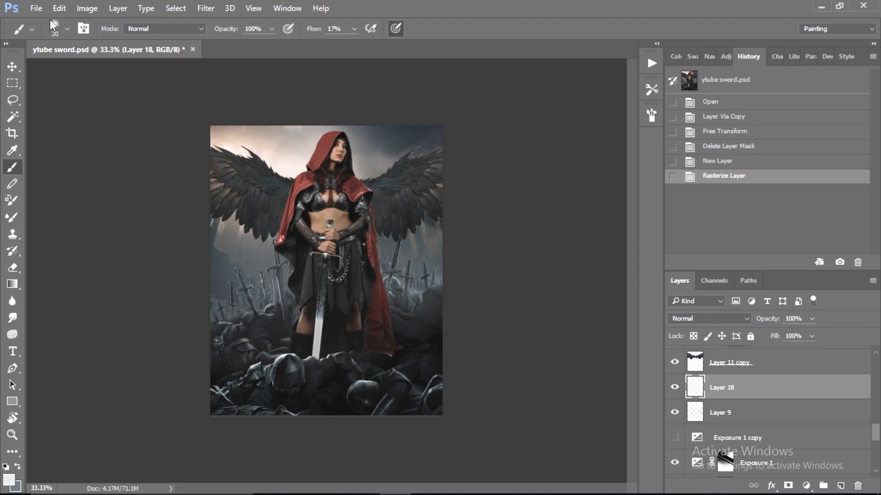
Step: Lower the brush flow to 8% and dab sampled background grey as soft haze beside the cloak under the left wing
drag(305, 30, 306, 30)
mouse_move(306, 251)
mouse_down()
mouse_move(340, 265)
mouse_move(331, 261)
mouse_up()
drag(328, 260, 367, 260)
drag(147, 234, 187, 222)
alt+click(263, 248)
drag(275, 270, 293, 277)
click(288, 309)
drag(314, 29, 316, 29)
click(266, 257)
click(263, 250)
click(259, 257)
click(262, 266)
click(257, 243)
click(261, 230)
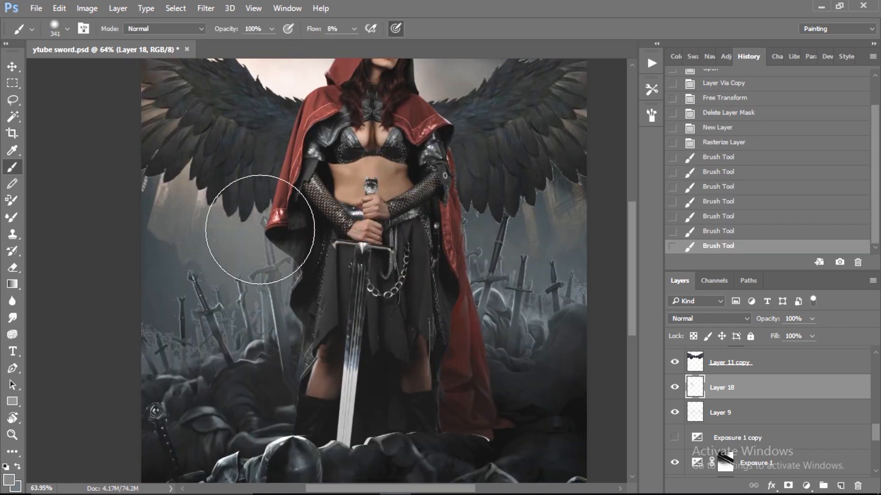
Step: Extend the soft haze over the swords and fallen soldiers on both sides of the woman using sampled background colour
click(281, 328)
click(271, 303)
click(486, 257)
click(482, 250)
click(234, 303)
click(210, 307)
alt+click(181, 296)
click(163, 310)
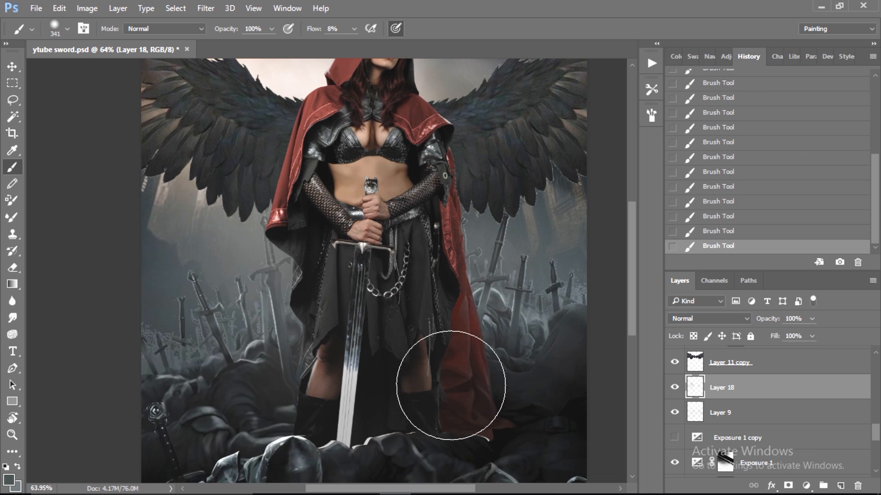
Step: Sample a pale tone from the sky and dab it into the background below the left wing
drag(305, 327, 289, 329)
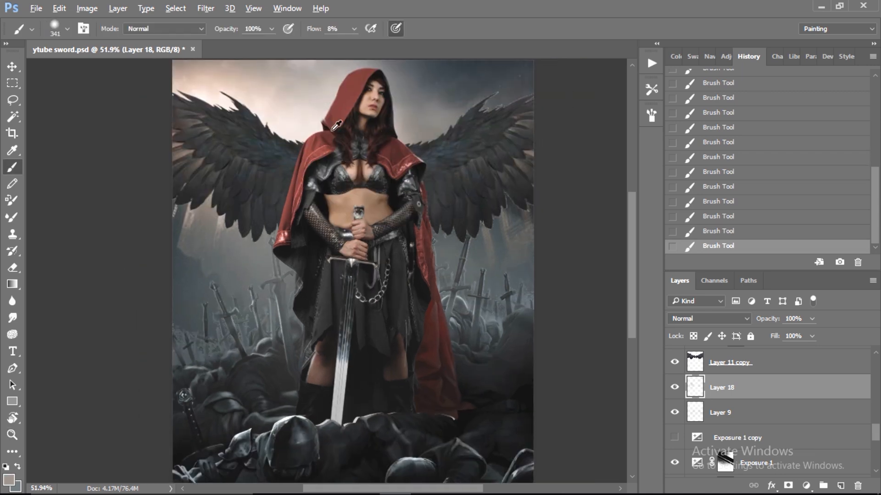
click(240, 248)
drag(380, 326, 352, 327)
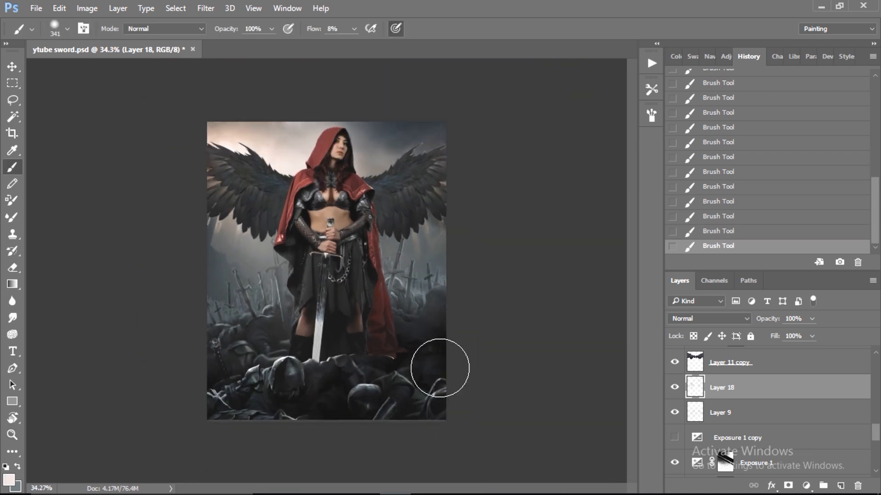
Step: Flatten the brush tip and add a new layer named rimlight above Layer 12
scroll(734, 367, up, 5)
click(706, 414)
click(806, 486)
click(695, 394)
click(708, 418)
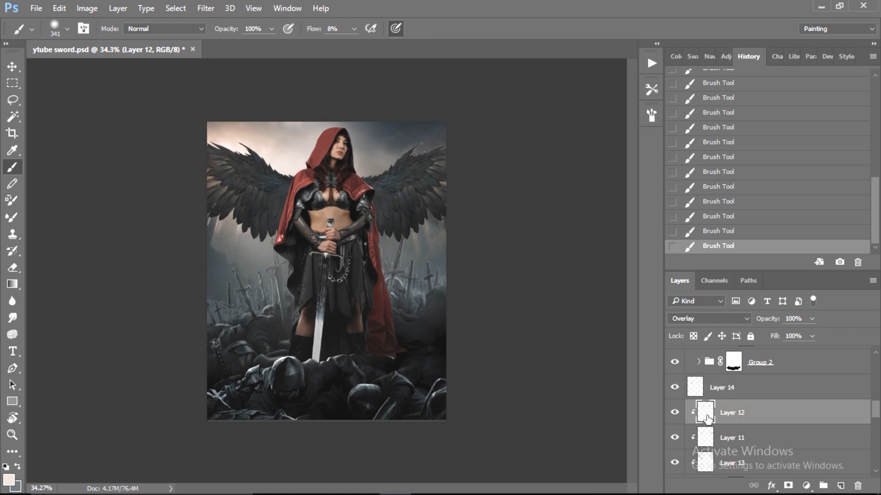
click(67, 29)
drag(40, 88, 39, 80)
click(531, 15)
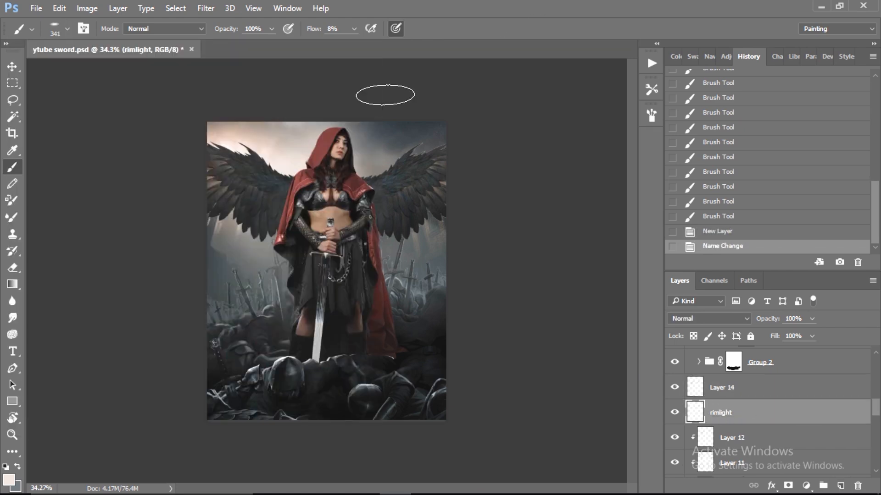
Step: Clip the rimlight layer and paint light along the right wing's upper feather tips with a flattened brush at 16% flow
click(651, 115)
click(385, 143)
click(508, 230)
click(489, 316)
click(651, 115)
drag(384, 175, 500, 177)
drag(374, 181, 329, 183)
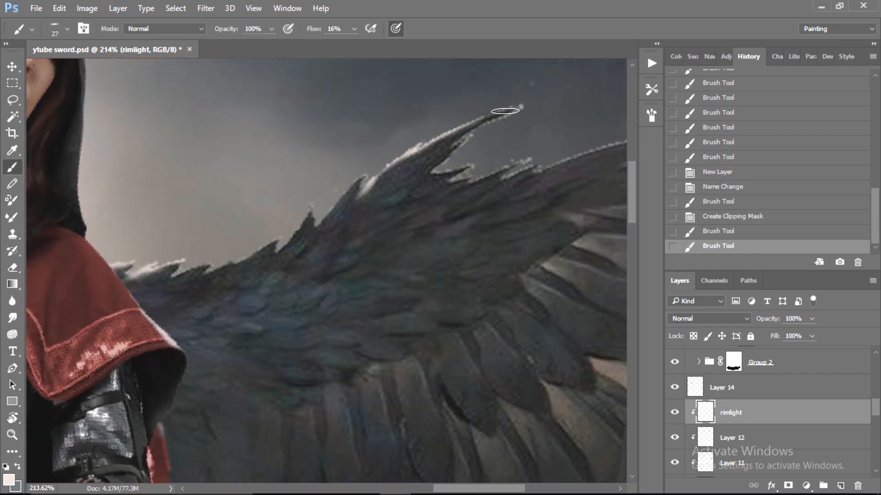
drag(518, 108, 463, 126)
drag(381, 177, 308, 236)
drag(312, 207, 268, 264)
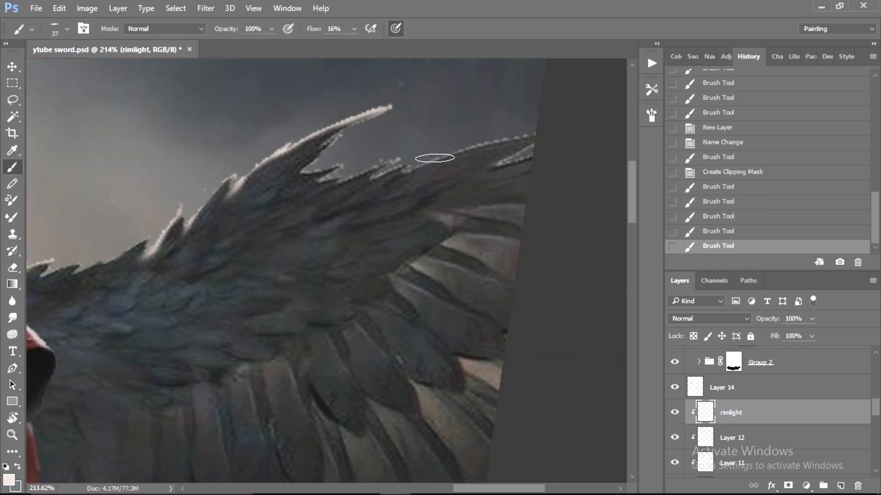
Step: Undo the last stroke and paint a bright rim along the outer top edge of the right wing
key(ctrl+z)
drag(516, 141, 413, 172)
key(z)
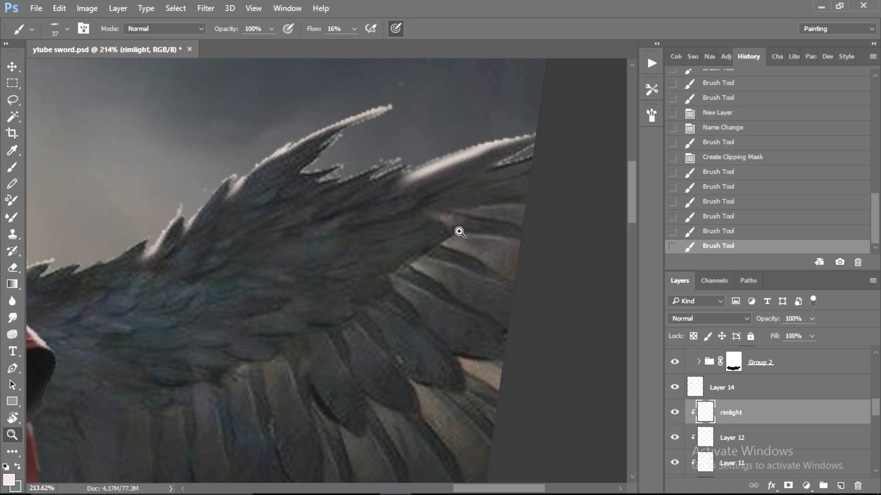
Step: Trim the excess highlight from the right wing's upper edge using the brush in Clear mode
drag(460, 232, 510, 233)
key(b)
click(164, 29)
click(133, 63)
drag(475, 123, 348, 167)
Step: Return the brush to Normal mode and paint light accents on the right wing's edge and inner feathers at 6% flow
click(164, 29)
click(136, 39)
drag(328, 132, 227, 165)
key(z)
drag(399, 203, 292, 265)
drag(351, 211, 440, 216)
key(b)
drag(282, 258, 258, 285)
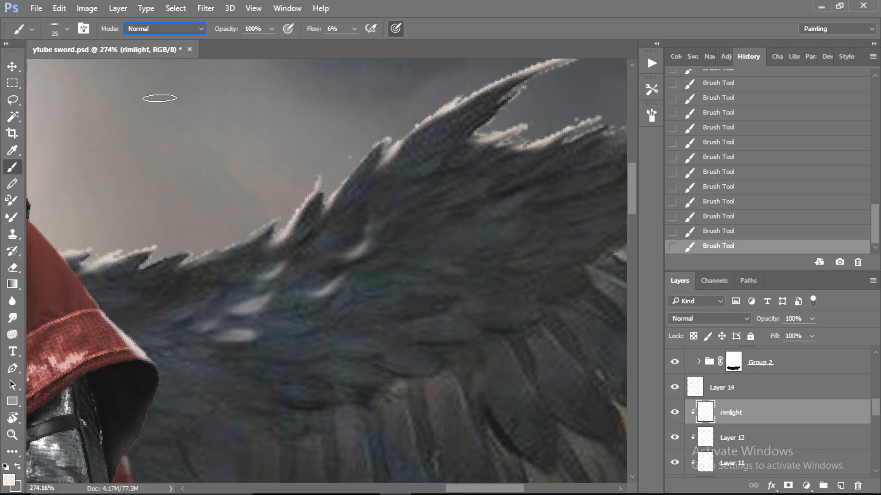
Step: Soften the light accents on the right wing's inner feathers with the Eraser
key(z)
mouse_move(410, 305)
mouse_down()
mouse_move(364, 356)
mouse_move(394, 326)
mouse_move(334, 346)
mouse_move(373, 339)
mouse_move(347, 321)
mouse_up()
key(b)
key(z)
key(e)
key(b)
Step: Paint light rim strokes on the left wing's upper feather tips beside the woman's shoulder
drag(232, 273, 320, 267)
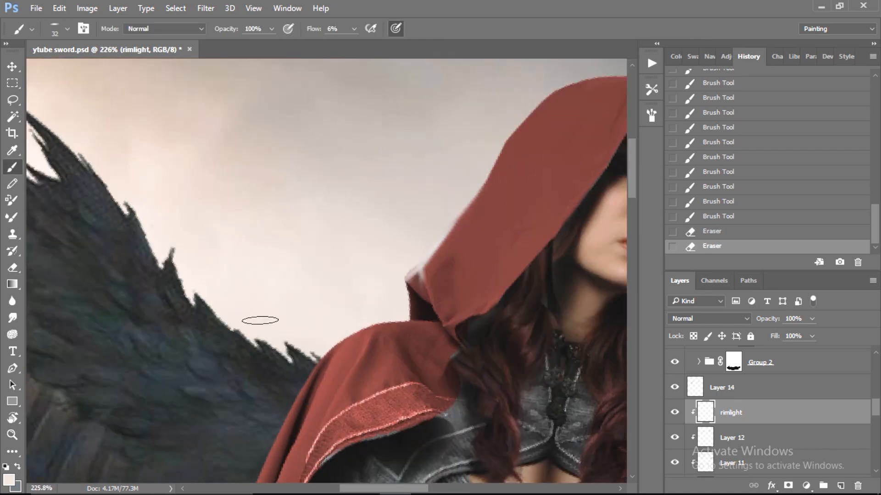
drag(151, 206, 237, 208)
drag(180, 173, 117, 104)
drag(316, 329, 331, 339)
drag(347, 340, 369, 357)
drag(376, 345, 388, 364)
Step: Continue the rim highlights across the outer upper feathers of the left wing
key(z)
drag(433, 327, 401, 318)
drag(124, 133, 172, 137)
key(b)
drag(121, 149, 215, 204)
drag(76, 153, 126, 190)
drag(319, 264, 383, 306)
drag(300, 275, 259, 278)
Step: Touch up the rim highlight along the right wing's upper feather edge
drag(510, 316, 337, 317)
drag(484, 337, 525, 335)
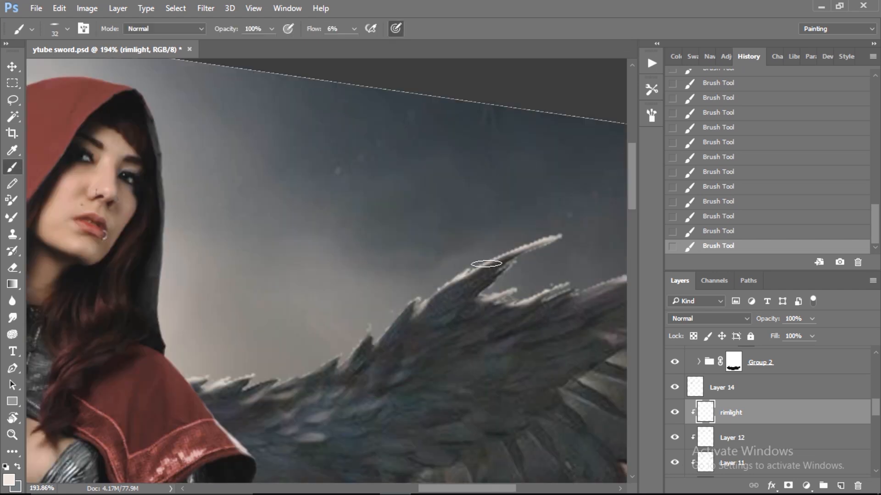
drag(396, 312, 497, 227)
drag(497, 227, 507, 227)
drag(435, 232, 394, 291)
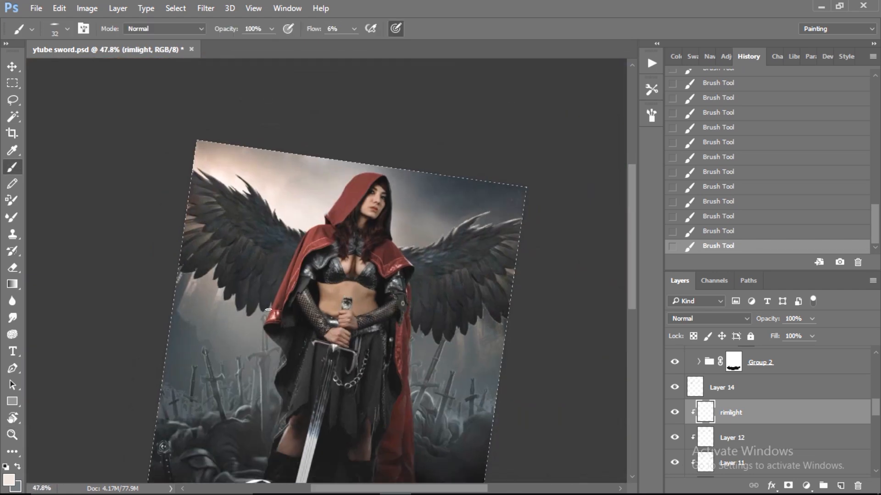
Step: Erase the excess highlight from the left wing's inner feathers on the rimlight layer
mouse_move(274, 223)
mouse_down()
mouse_move(317, 226)
mouse_move(379, 318)
mouse_up()
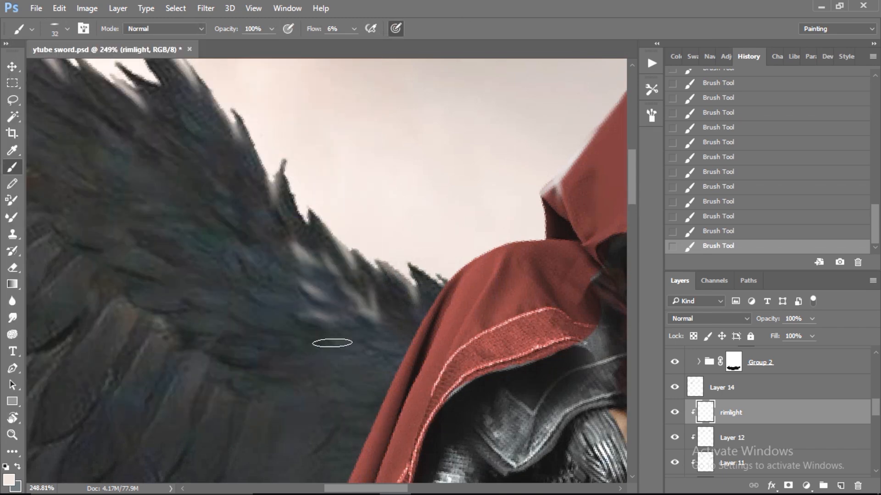
key(e)
drag(290, 251, 315, 296)
drag(320, 303, 299, 353)
key(Escape)
drag(476, 391, 475, 319)
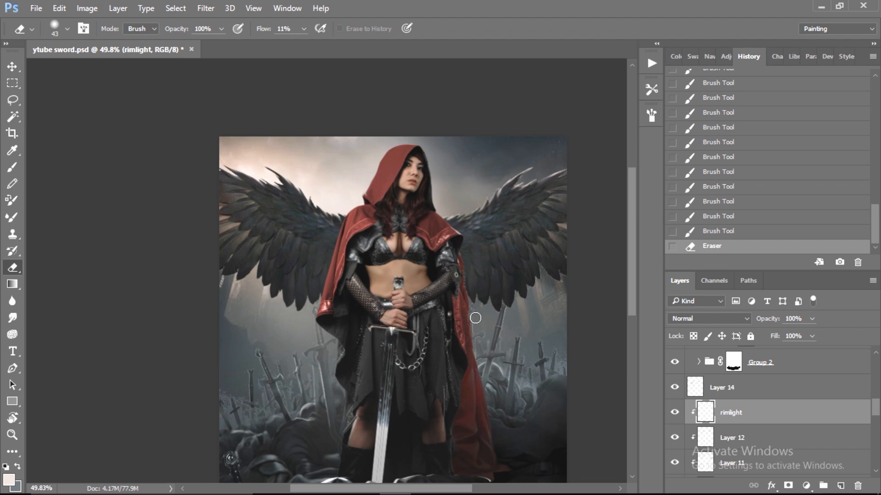
Step: Delete the Color Fill 1 layer and add a new clipped layer above Layer 17 in Group 3
scroll(733, 404, up, 5)
click(742, 413)
click(674, 412)
click(675, 412)
click(719, 437)
click(858, 486)
click(742, 413)
click(841, 486)
key(ctrl+alt+g)
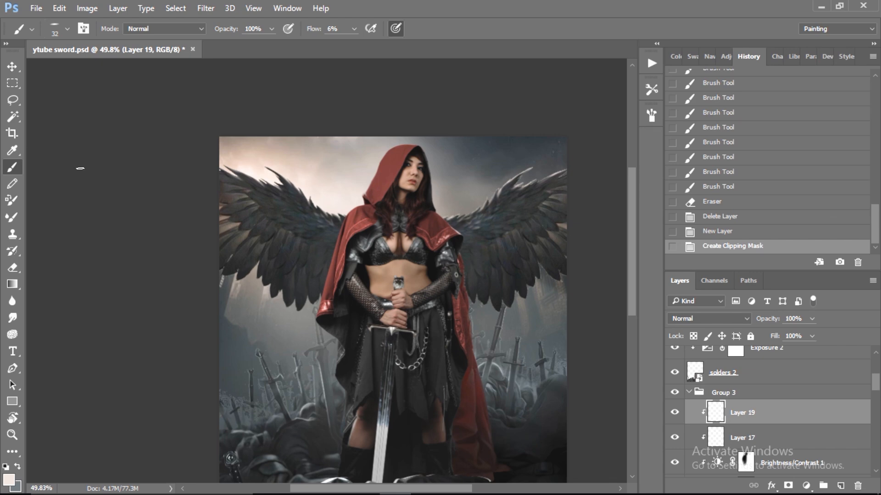
Step: Hide Layer 17 and paint a fresh rim highlight along the hood's outer edge on Layer 19
key(z)
drag(439, 178, 514, 179)
scroll(721, 415, down, 2)
click(675, 387)
key(b)
key(r)
drag(413, 257, 397, 212)
key(b)
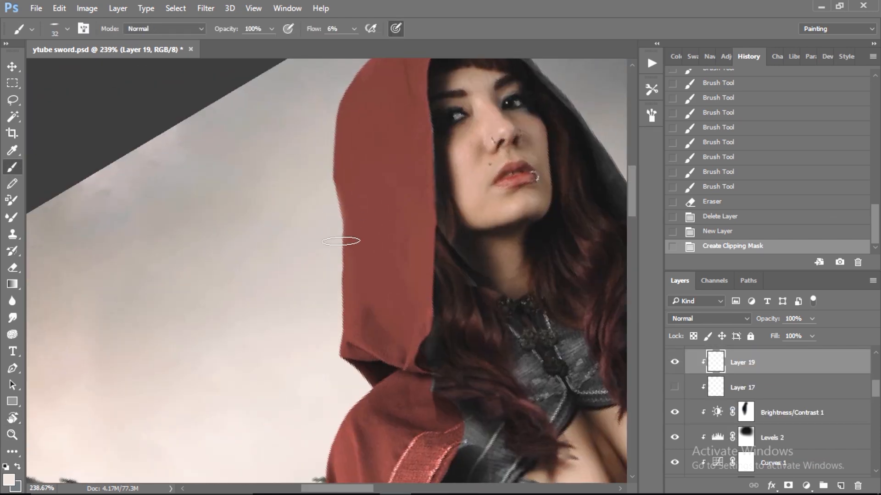
drag(339, 258, 340, 271)
drag(340, 287, 340, 346)
Step: Erase the surplus highlight on the hood and restroke its edge with the brush at 14% flow
scroll(334, 220, up, 1)
key(e)
drag(337, 183, 348, 390)
drag(334, 220, 340, 286)
scroll(344, 273, down, 3)
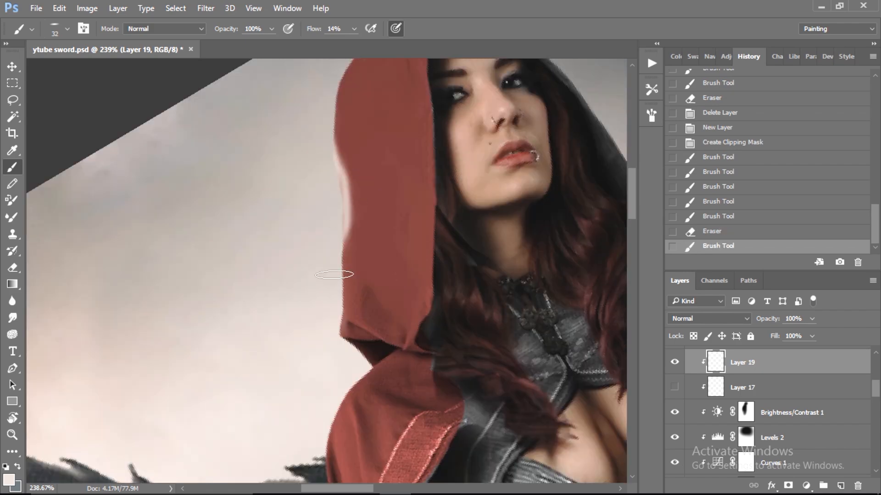
Step: Repaint the rim highlight down the hood's lower outer edge on Layer 19 with the brush at 14% flow
key(ctrl+z)
drag(341, 159, 339, 243)
key(ctrl+z)
drag(338, 183, 337, 258)
drag(335, 207, 333, 257)
scroll(373, 203, down, 2)
scroll(353, 211, down, 1)
drag(341, 181, 338, 253)
key(ctrl+z)
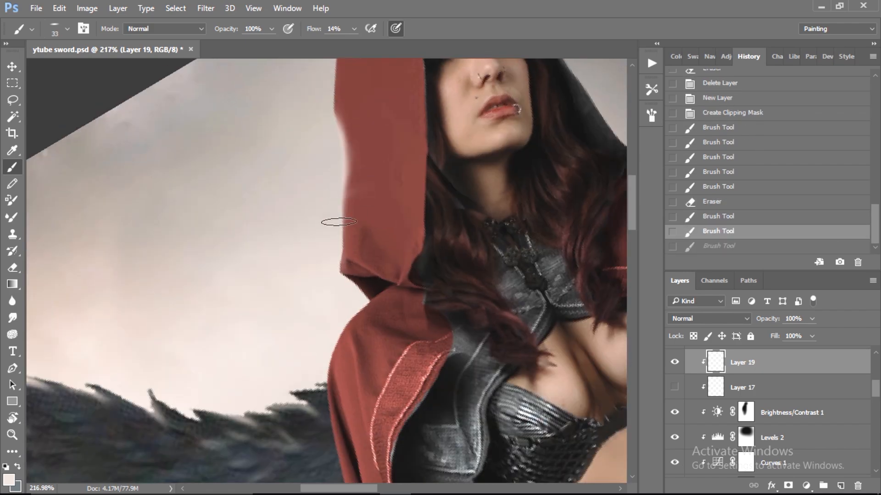
drag(334, 221, 336, 275)
Step: Brush a rim highlight from the hood's base along the upper edge of the cloak's shoulder
scroll(328, 204, up, 2)
scroll(337, 207, down, 5)
mouse_move(328, 205)
mouse_down()
mouse_move(331, 164)
mouse_move(336, 281)
mouse_up()
drag(354, 184, 429, 140)
drag(409, 179, 343, 209)
Step: Blend the shoulder and hood rim highlights into the fabric with the Smudge tool at 70% strength
click(13, 317)
drag(405, 166, 437, 176)
key(r)
drag(423, 216, 397, 349)
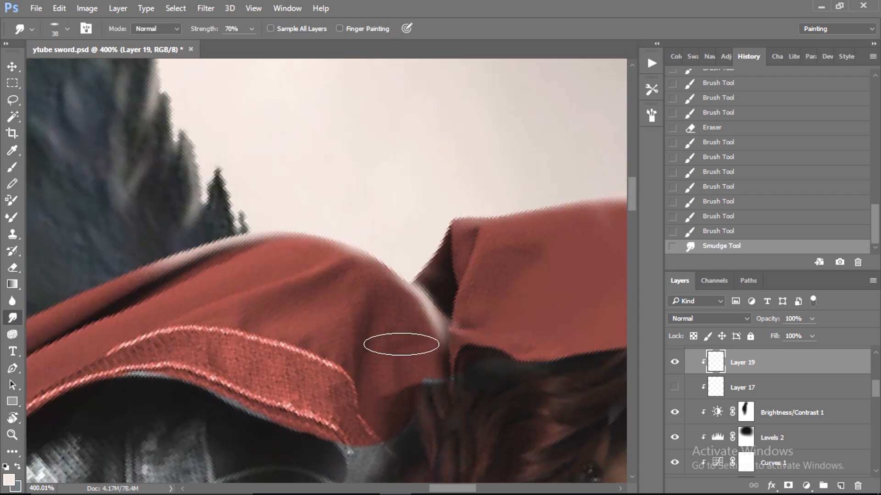
drag(285, 250, 220, 246)
drag(248, 248, 197, 262)
drag(172, 272, 107, 290)
scroll(459, 229, up, 3)
drag(495, 197, 578, 183)
scroll(394, 254, down, 5)
Step: Add a new clipped layer above Layer 19 and paint and smudge a highlight on the hood's lower fold
click(840, 485)
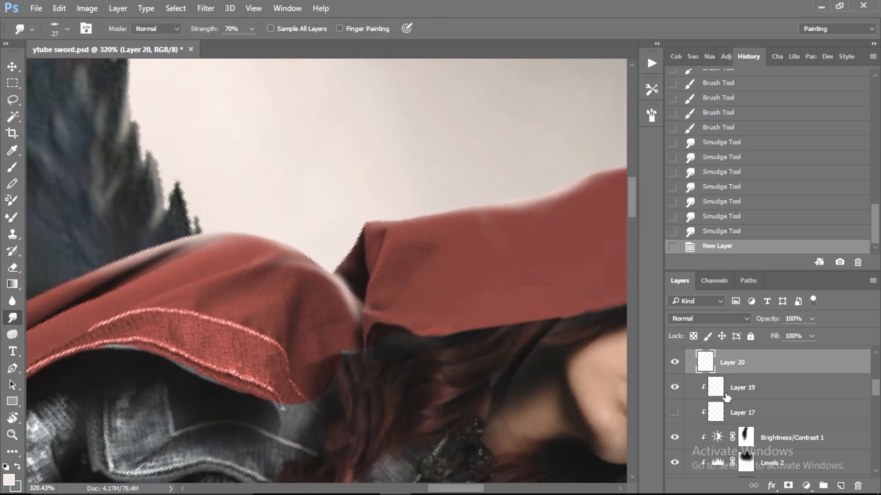
click(12, 168)
mouse_move(393, 225)
mouse_down()
mouse_move(373, 275)
mouse_move(398, 225)
mouse_up()
click(13, 317)
drag(382, 259, 373, 278)
Step: Brush a rim highlight along the hood's outer edge up to its crown on Layer 20
click(12, 168)
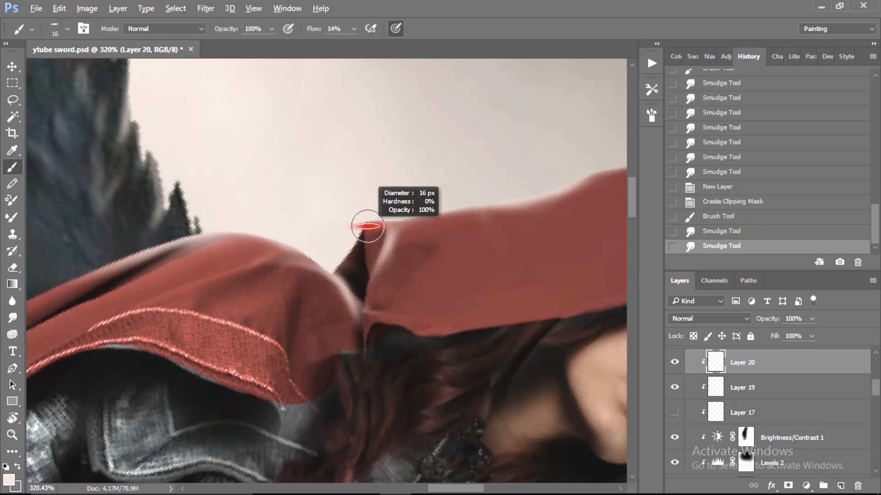
scroll(316, 230, right, 4)
key(bracketright)
key(bracketright)
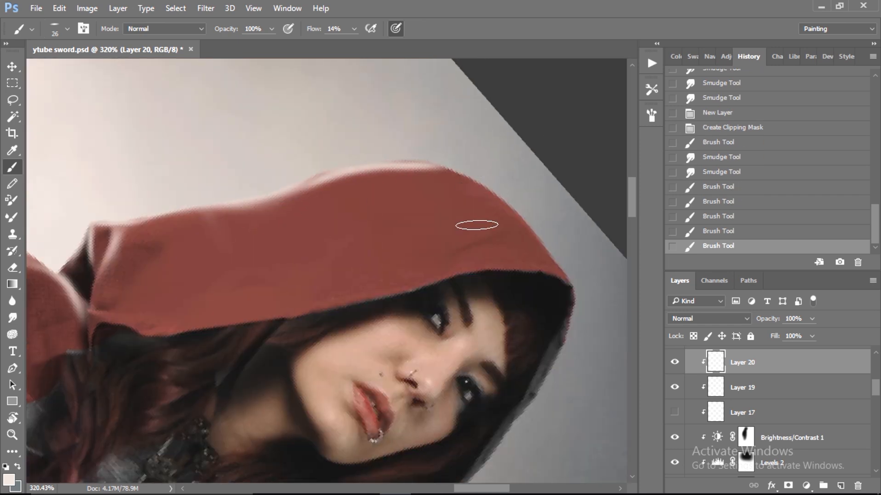
key(r)
drag(477, 228, 353, 142)
drag(346, 287, 275, 291)
key(ctrl+z)
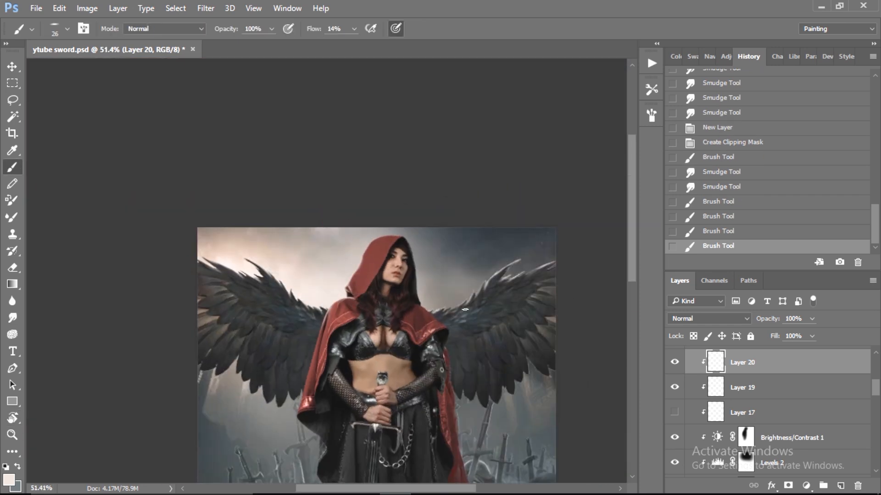
Step: Paint a faint rim highlight along the cloak's shoulder beside the right wing on Layer 20
drag(461, 321, 516, 321)
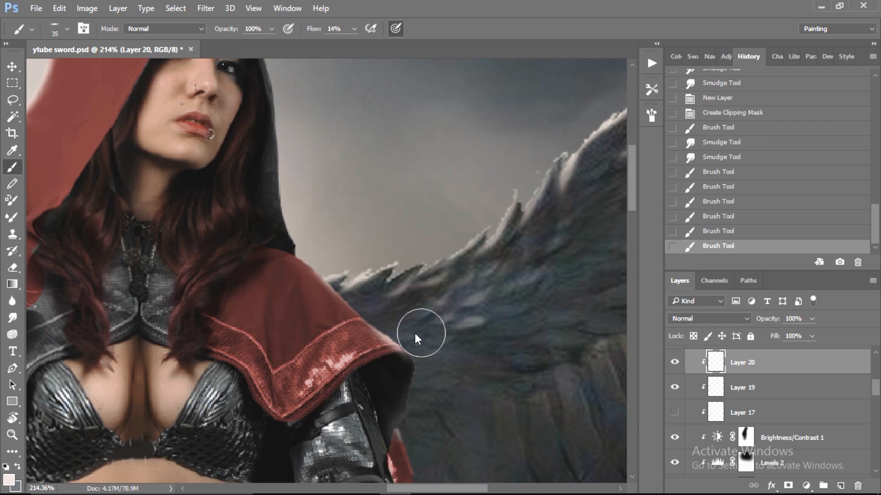
drag(354, 342, 342, 351)
drag(413, 280, 358, 280)
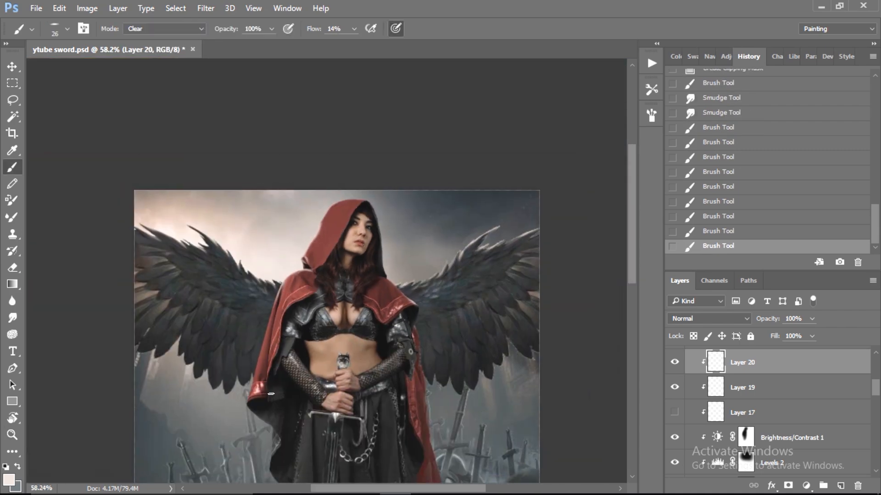
drag(261, 408, 330, 408)
Step: Set the brush mode to Normal and paint a rim highlight down the cloak's lower outer edge
click(165, 29)
click(136, 39)
drag(288, 229, 264, 294)
mouse_move(257, 282)
mouse_down()
mouse_move(266, 282)
mouse_move(254, 341)
mouse_up()
mouse_move(301, 401)
mouse_down()
mouse_move(301, 252)
mouse_move(288, 252)
mouse_up()
drag(387, 374, 293, 207)
drag(294, 207, 282, 332)
drag(307, 234, 285, 337)
Step: Switch the brush to Clear mode and remove surplus highlight from the cloak's lower edge
click(164, 28)
click(155, 63)
drag(307, 225, 315, 247)
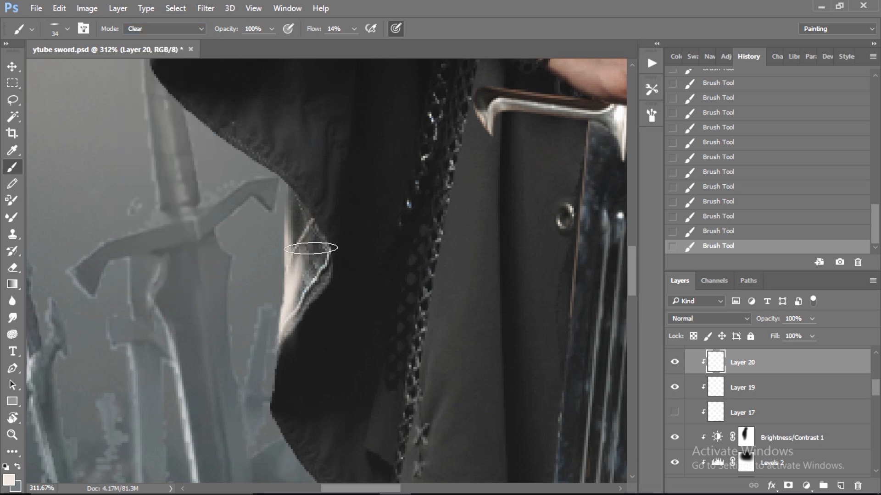
drag(367, 413, 298, 114)
drag(325, 285, 291, 285)
Step: Select Layer 19 and paint a highlight along the left thigh's outer edge with the brush in Normal mode
click(753, 388)
click(13, 168)
mouse_move(237, 328)
mouse_down()
mouse_move(235, 216)
mouse_move(380, 252)
mouse_move(418, 225)
mouse_move(225, 245)
mouse_up()
click(156, 29)
click(138, 39)
key(r)
drag(336, 209, 348, 217)
Step: Try to trim the thigh highlight with the brush in Clear mode, and undo the strokes
click(136, 29)
click(138, 64)
drag(188, 212, 349, 222)
key(ctrl+z)
key(ctrl+z)
key(ctrl+z)
Step: Smudge the highlight along the left leg's edge to soften it
click(13, 317)
drag(434, 248, 390, 246)
drag(415, 250, 372, 250)
drag(390, 253, 325, 243)
mouse_move(350, 275)
mouse_down()
mouse_move(253, 307)
mouse_move(441, 280)
mouse_up()
Step: Select Layer 20 and clear the excess highlight near the left knee using the brush in Clear mode
click(715, 364)
key(b)
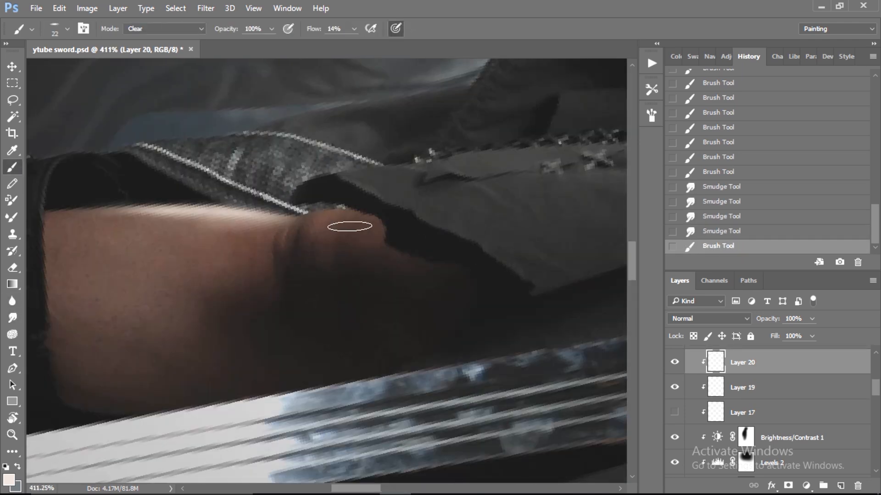
drag(334, 214, 298, 227)
mouse_move(361, 265)
mouse_down()
mouse_move(293, 263)
mouse_move(356, 257)
mouse_up()
Step: Paint a rim highlight down the left boot's outer edge, switching to Layer 19 for the remaining strokes
key(r)
drag(403, 285, 345, 154)
drag(251, 220, 260, 259)
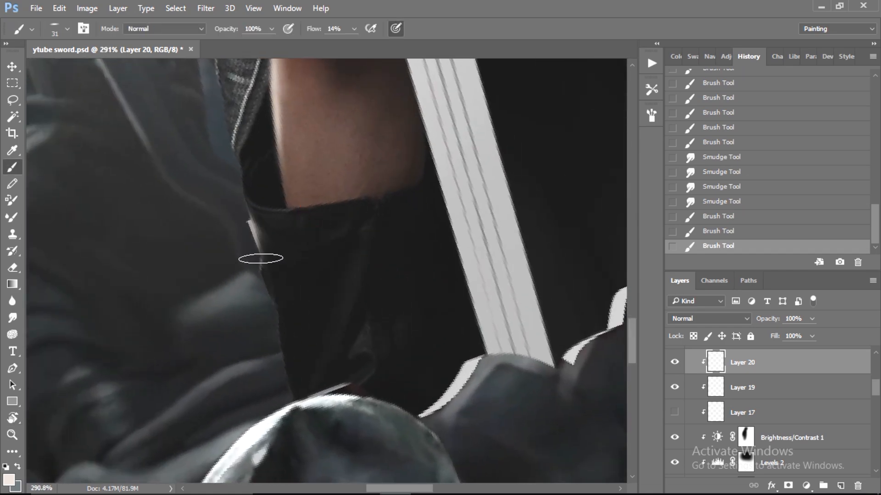
click(710, 384)
drag(245, 208, 280, 220)
drag(247, 208, 283, 219)
drag(299, 383, 284, 316)
key(ctrl+space)
drag(337, 297, 286, 294)
Step: Paint a highlight down the inner edge of the right leg and boot on Layer 19 at 5% flow
drag(418, 234, 468, 238)
key(r)
drag(446, 271, 434, 321)
key(b)
drag(401, 161, 407, 228)
scroll(413, 220, down, 3)
drag(406, 172, 422, 246)
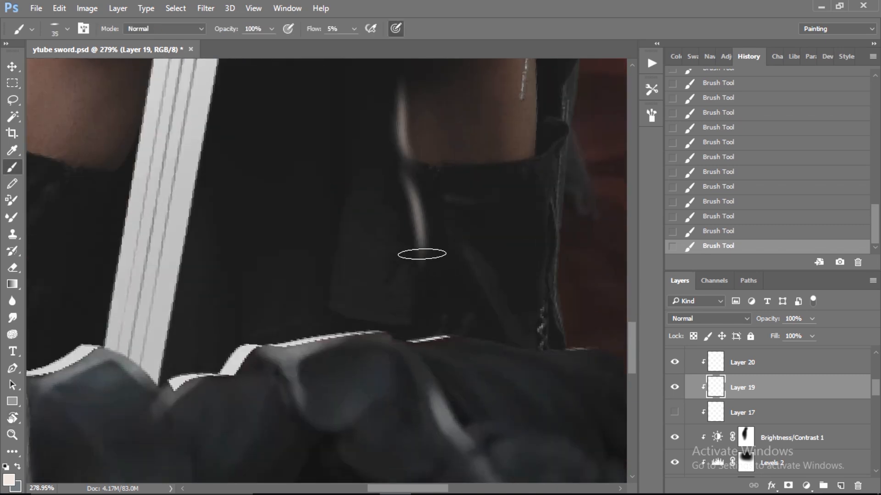
Step: Smudge the right leg's inner-edge highlight at 70% strength to blend it into the skin and boot
key(r)
drag(229, 306, 292, 175)
alt+right_click(357, 391)
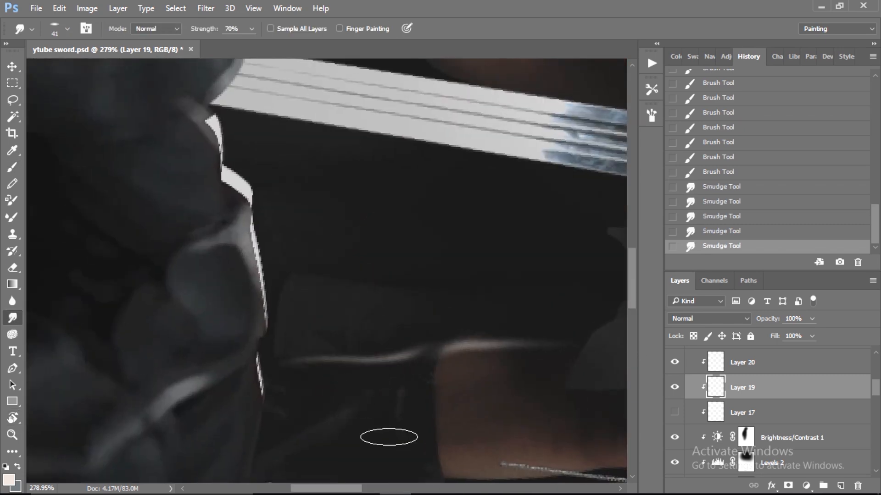
key(r)
drag(397, 441, 324, 433)
drag(406, 397, 433, 403)
key(r)
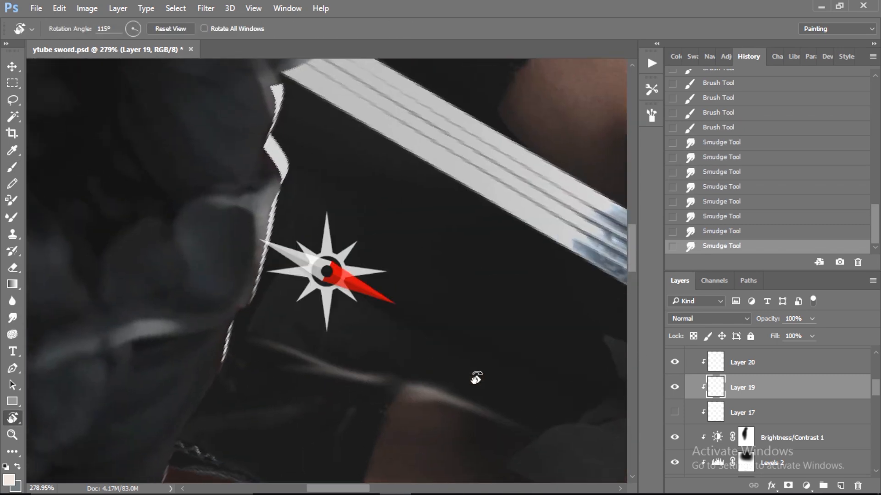
key(Escape)
Step: Brush a highlight along the right boot's outer edge beside the cloak, trimming the leg highlights with the eraser
scroll(412, 299, up, 7)
key(e)
key(r)
drag(393, 229, 284, 205)
key(b)
mouse_move(362, 189)
mouse_down()
mouse_move(155, 209)
mouse_move(229, 199)
mouse_up()
key(e)
drag(163, 217, 321, 193)
key(b)
key(e)
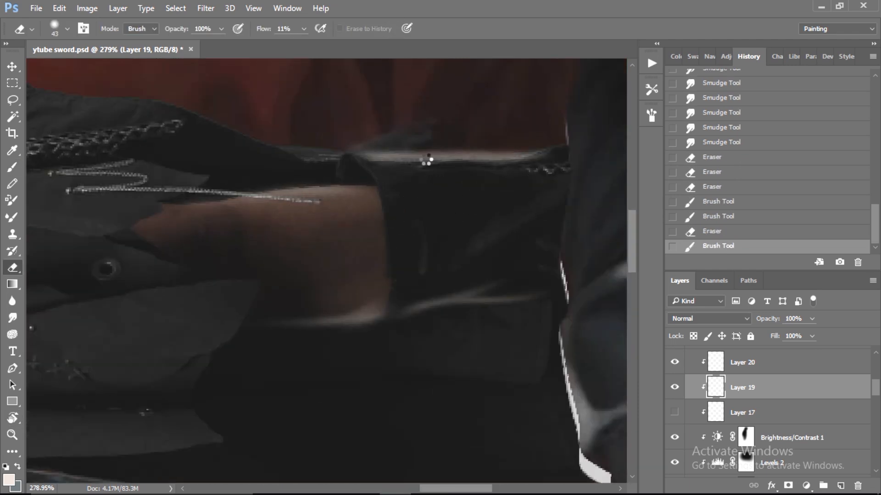
Step: Erase the surplus highlight along the right boot's outer edge with the eraser at 11% flow
drag(539, 152, 509, 155)
drag(528, 153, 495, 153)
drag(509, 151, 477, 154)
drag(495, 151, 459, 154)
key(r)
drag(450, 208, 383, 381)
scroll(384, 339, down, 10)
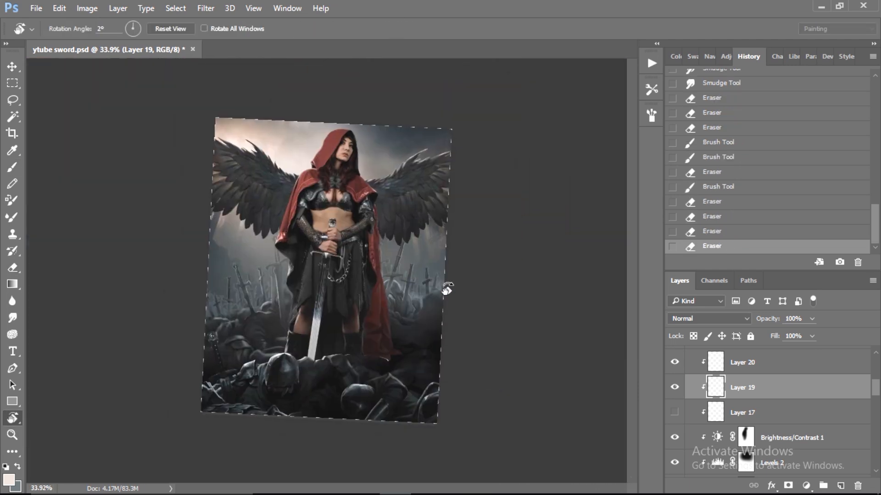
Step: Load the Selective Color 1 copy layer's outline as a selection and add a Soft Light layer above Layer 20
scroll(735, 384, up, 2)
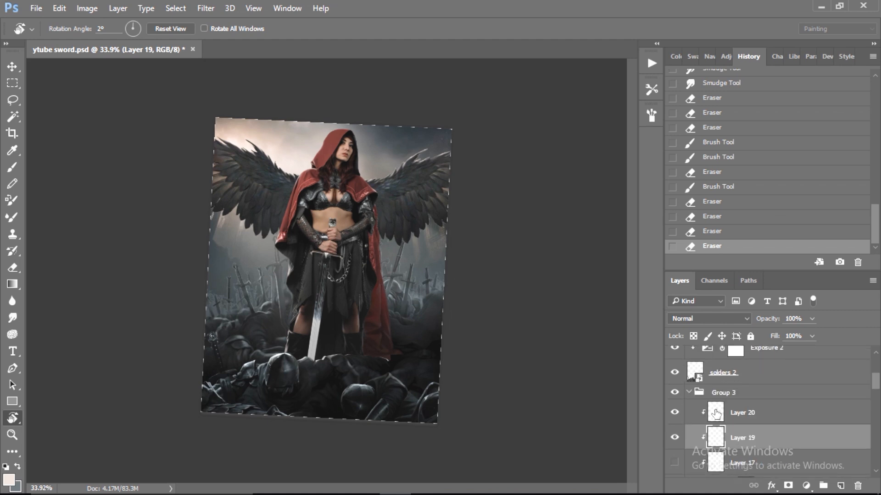
click(726, 417)
scroll(735, 427, down, 8)
scroll(737, 428, up, 4)
scroll(740, 430, down, 3)
scroll(738, 430, down, 3)
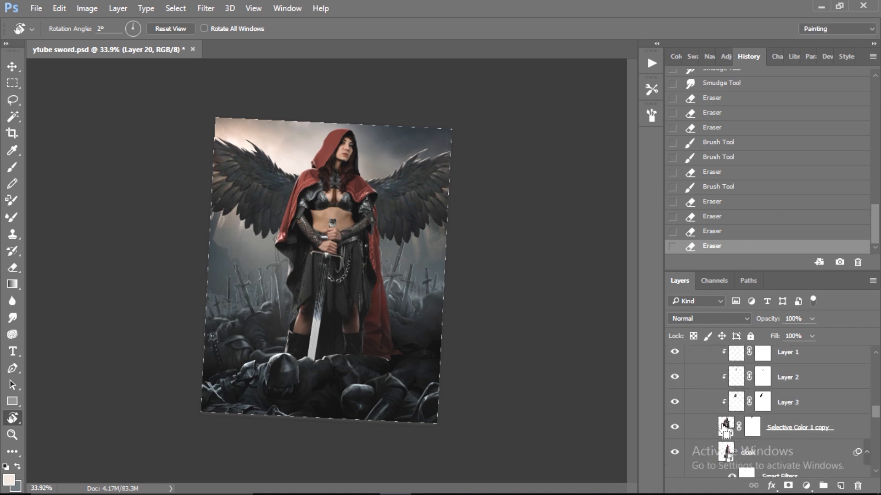
drag(875, 415, 876, 377)
click(840, 487)
click(710, 319)
click(684, 193)
Step: Paint dark shading over the selected figure on Layer 21 with a large soft brush at 12% flow, and deselect
key(b)
click(68, 29)
drag(40, 77, 39, 82)
drag(313, 29, 317, 33)
key(r)
key(b)
drag(316, 191, 233, 225)
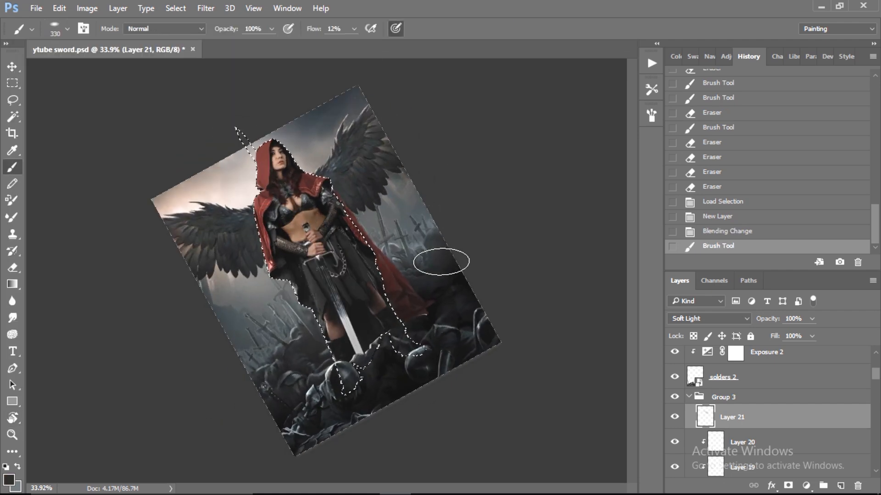
drag(355, 202, 335, 184)
drag(328, 172, 311, 157)
key(r)
drag(373, 161, 378, 226)
key(b)
key(ctrl+d)
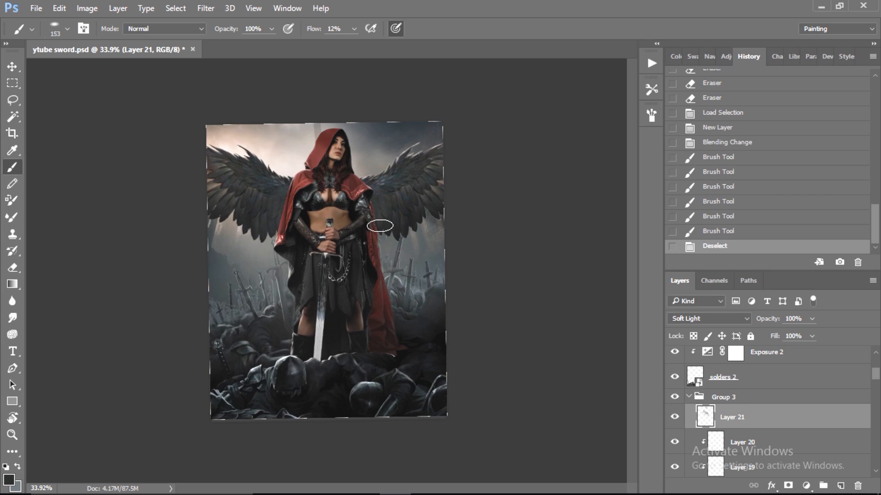
Step: Erase the surplus dark shading on Layer 21 with the eraser at 11% flow
key(z)
drag(326, 129, 447, 267)
key(e)
key(bracketright)
click(407, 230)
mouse_move(281, 184)
mouse_down()
mouse_move(279, 115)
mouse_move(284, 293)
mouse_up()
key(bracketleft)
key(z)
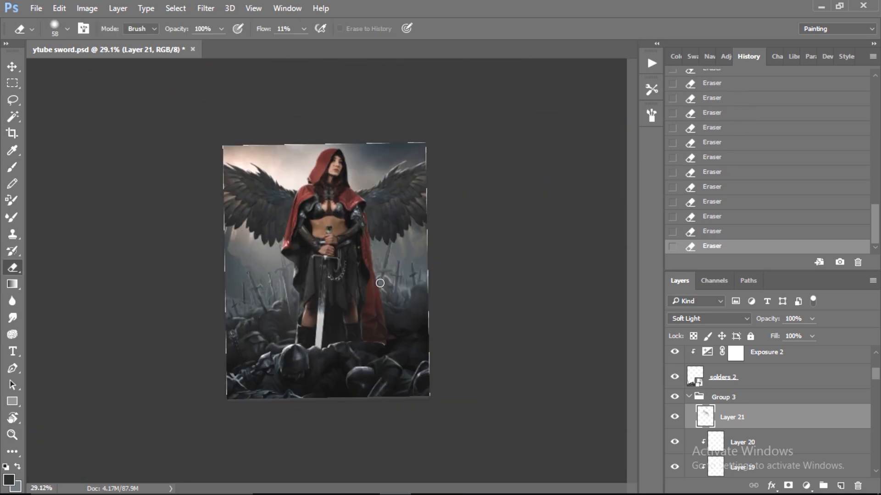
Step: Select the Exposure 3 layer and show the Layer 16 and Layer 16 copy foreground layers
key(z)
drag(333, 221, 368, 222)
scroll(765, 409, up, 5)
click(707, 411)
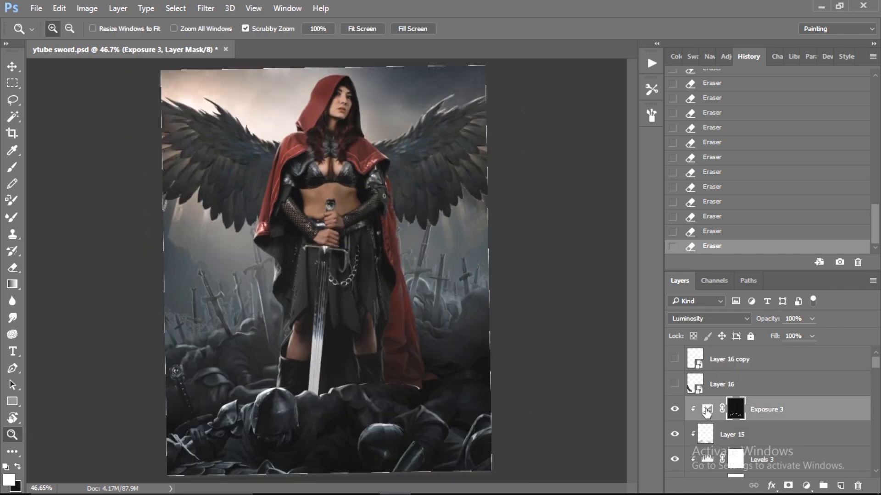
click(674, 386)
click(674, 360)
Step: Switch to File Explorer beside the canvas and open the pack > warrier folder on New Volume (D:)
click(840, 6)
drag(580, 29, 654, 31)
double_click(24, 95)
double_click(397, 223)
double_click(484, 312)
scroll(486, 317, down, 8)
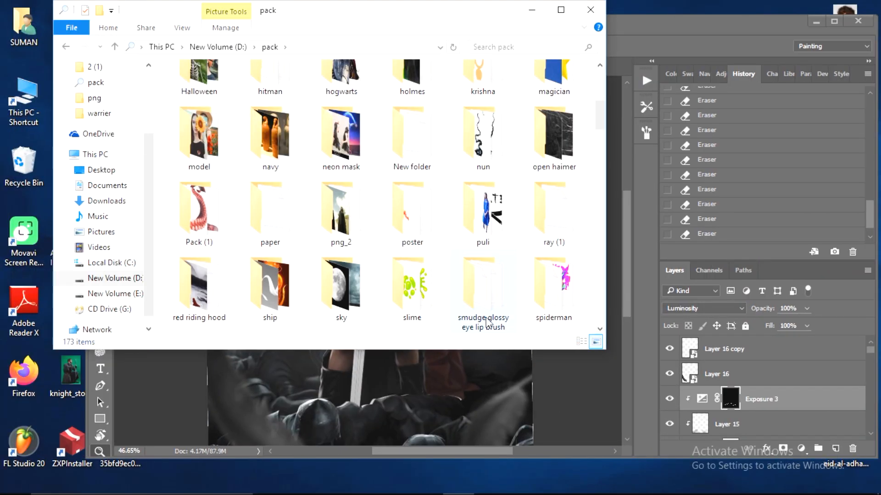
double_click(552, 301)
drag(599, 139, 602, 185)
click(199, 153)
drag(384, 10, 260, 31)
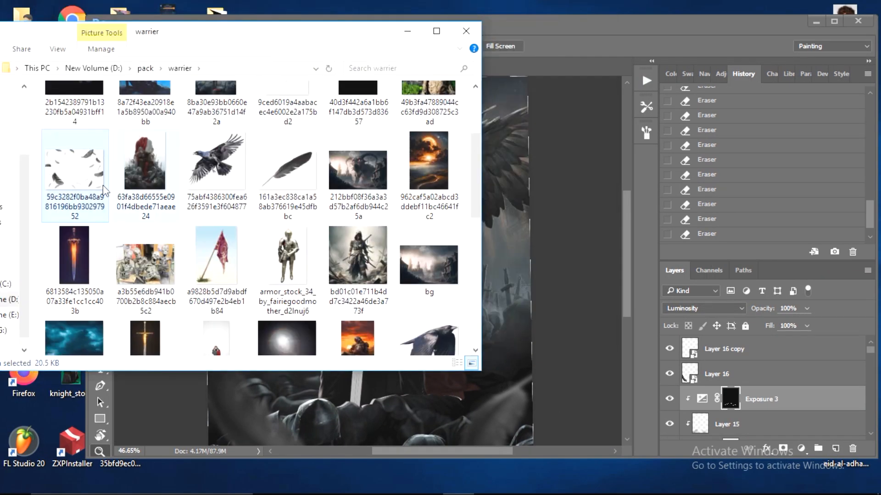
Step: Place the scattered-feathers image from the warrier folder above Exposure 3, sized across the upper canvas
drag(74, 173, 384, 273)
drag(471, 265, 465, 198)
click(523, 45)
Step: Duplicate the Red channel and increase the copy's contrast with Levels
click(709, 270)
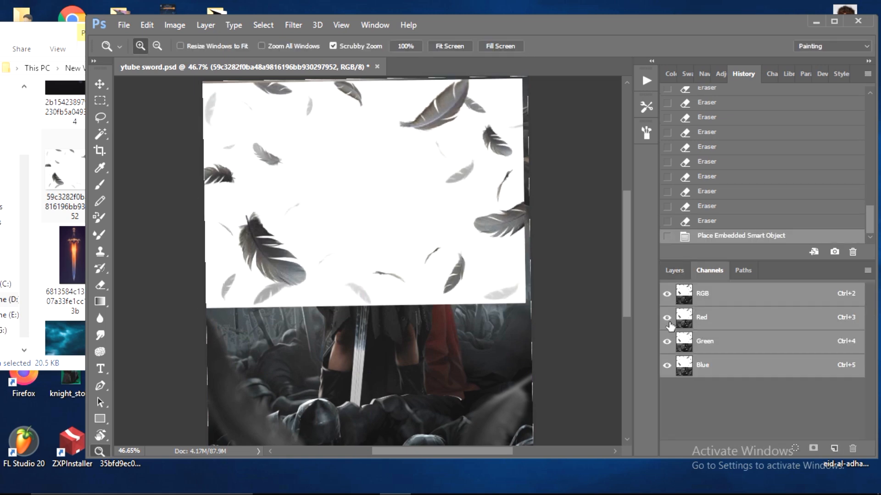
right_click(724, 318)
click(761, 326)
key(Return)
click(174, 24)
mouse_move(215, 57)
click(336, 73)
drag(575, 237, 646, 238)
drag(657, 238, 625, 239)
click(707, 116)
Step: Add a layer mask to the feather layer from the channel copy's selection and erase on the mask over the feathers
ctrl+click(684, 389)
click(674, 270)
click(783, 448)
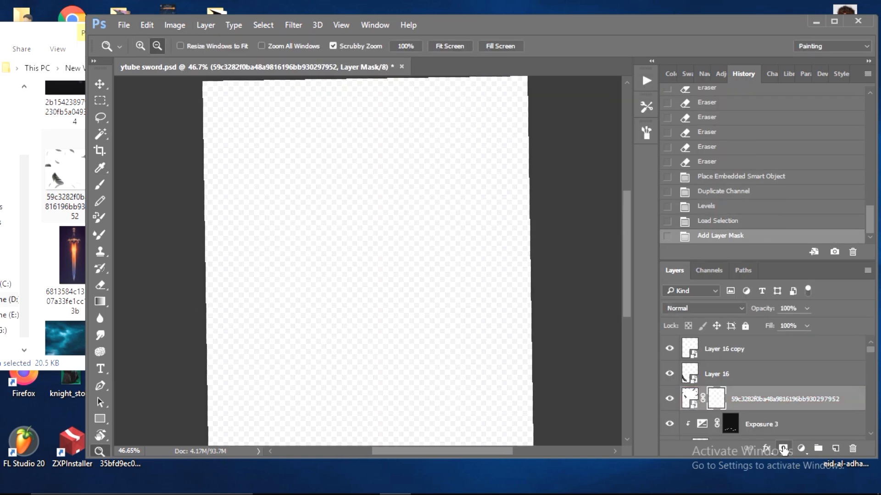
key(e)
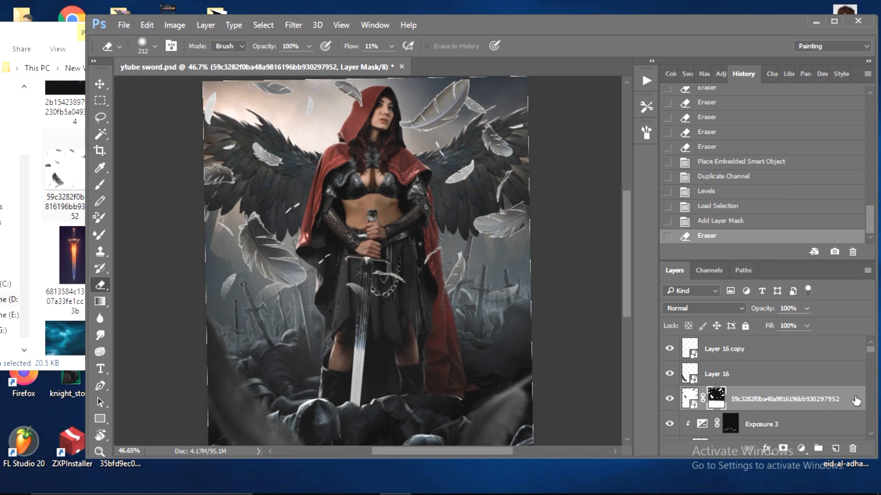
Step: Apply a Color Overlay of #101010 to the feather layer
double_click(829, 405)
click(485, 239)
click(773, 108)
drag(516, 232, 496, 247)
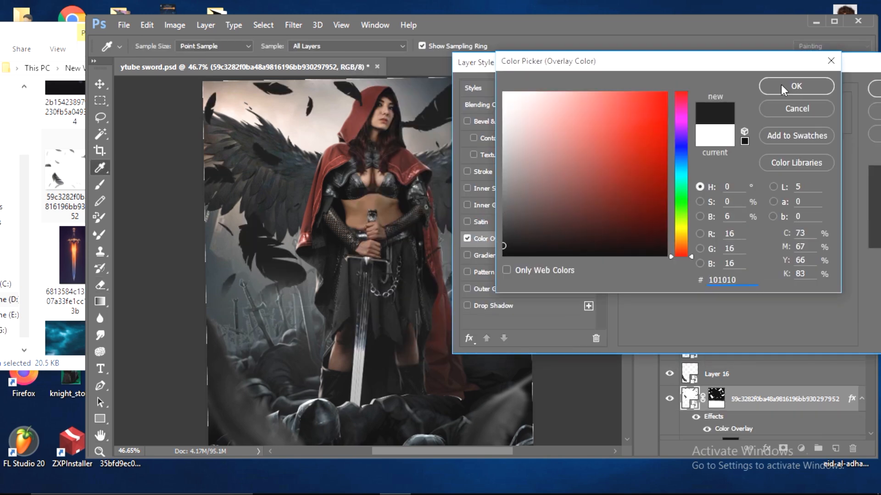
click(794, 87)
drag(753, 62, 683, 70)
click(834, 95)
Step: Convert the feather layer to a smart object, then enlarge and reposition it with Free Transform
right_click(783, 400)
click(652, 118)
key(ctrl+t)
click(311, 46)
drag(265, 46, 288, 46)
drag(389, 157, 386, 192)
click(521, 46)
Step: Apply a Gaussian Blur of 8.6 pixels to the feather layer and set its fill to 64%
click(293, 25)
click(459, 212)
drag(638, 276, 649, 277)
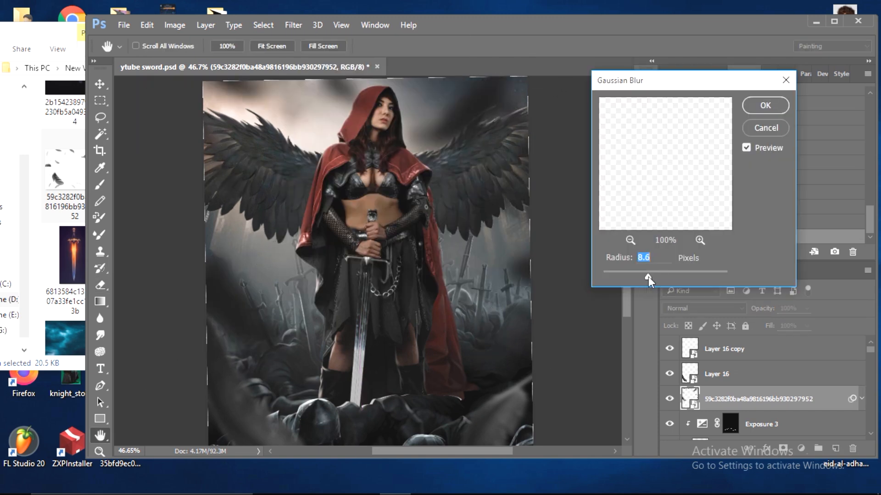
click(766, 110)
drag(769, 326, 746, 330)
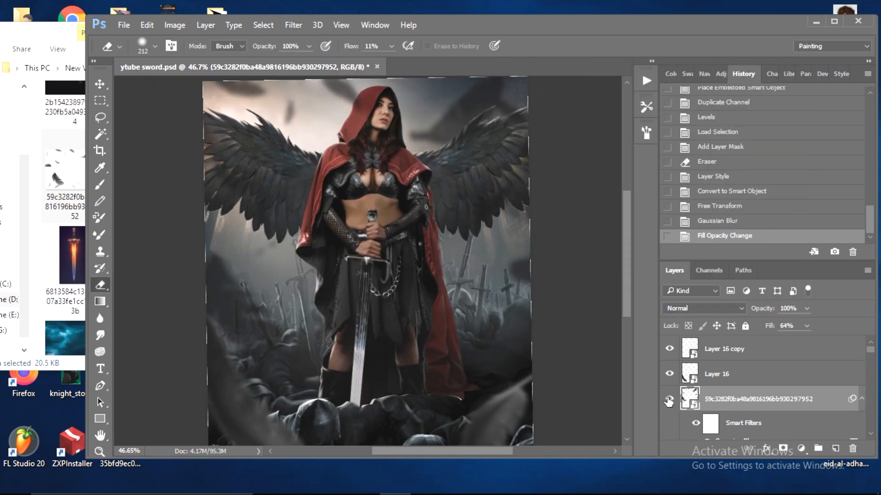
Step: Hide the feather layer and toggle the Exposure 3 layer off and on to compare its effect
click(669, 401)
key(z)
drag(329, 288, 310, 288)
scroll(762, 389, down, 3)
click(771, 386)
click(669, 386)
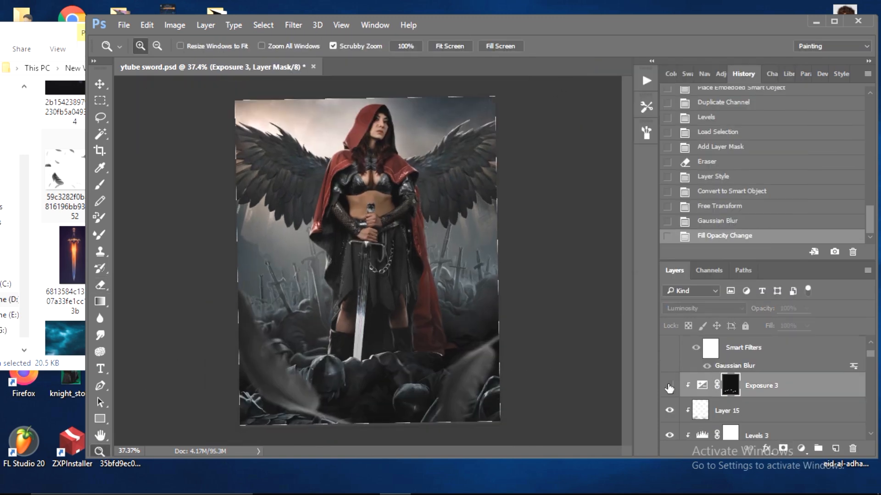
click(669, 387)
Step: Add a brightening Exposure adjustment layer and move it directly above Layer 21
scroll(806, 379, up, 2)
click(801, 449)
click(836, 260)
click(520, 116)
click(446, 180)
drag(793, 424, 775, 367)
Step: Clip Layer 21 and Exposure 5 to the figure beneath and invert the Exposure 5 mask
click(669, 379)
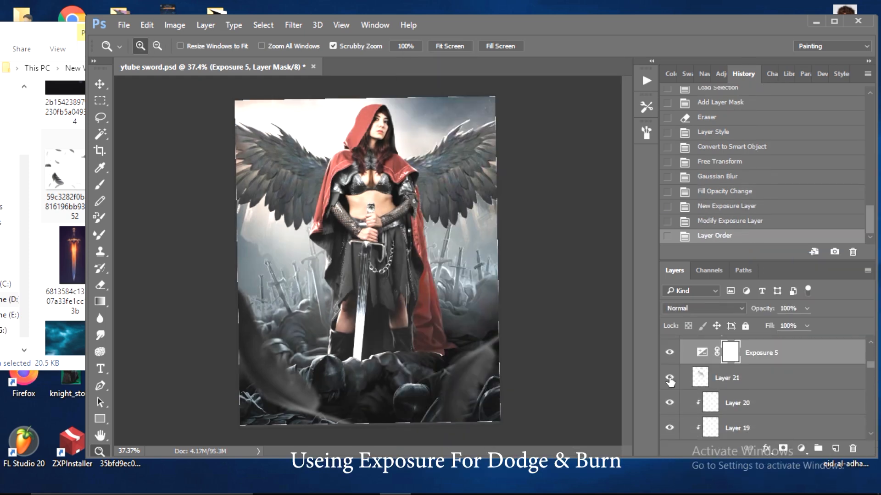
click(670, 378)
click(707, 393)
alt+click(707, 389)
alt+click(708, 365)
click(741, 354)
key(ctrl+i)
Step: Maximize the window and paint white on the Exposure 5 mask along the nose with a small soft brush
click(100, 184)
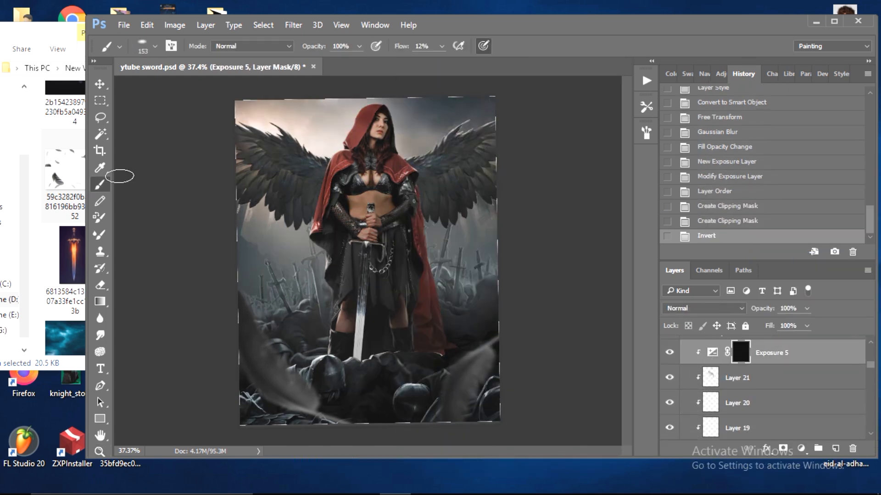
click(833, 21)
click(56, 30)
click(486, 75)
key(z)
drag(340, 130, 440, 137)
key(b)
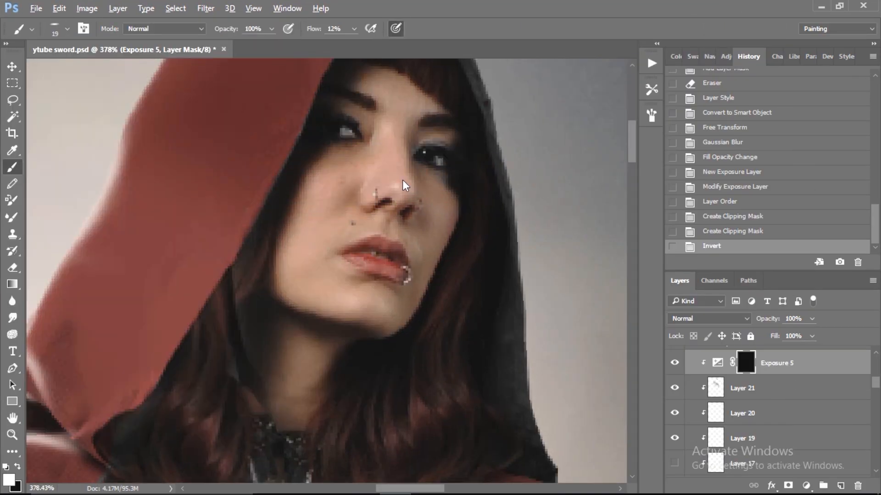
drag(397, 192, 396, 184)
drag(399, 177, 392, 137)
drag(391, 142, 385, 124)
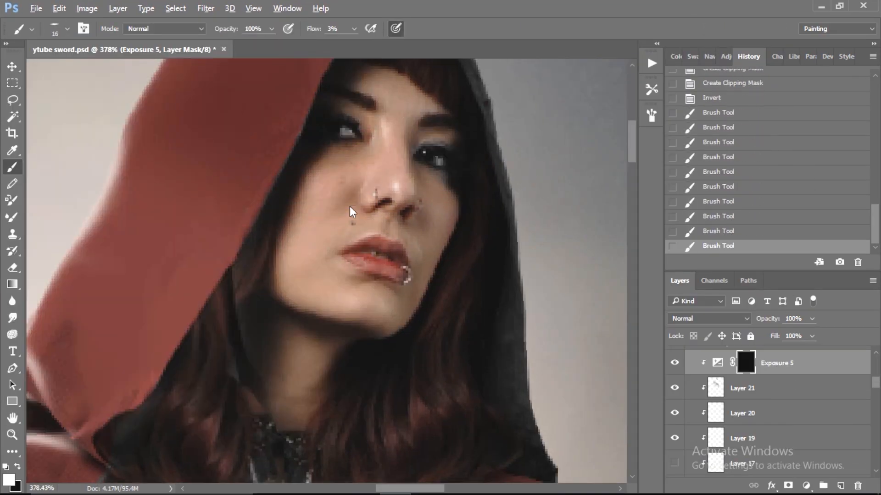
Step: Brighten the cheeks, chin and forehead on the Exposure 5 mask with brush strokes at 3% flow, erasing the surplus
click(164, 29)
click(331, 254)
key(e)
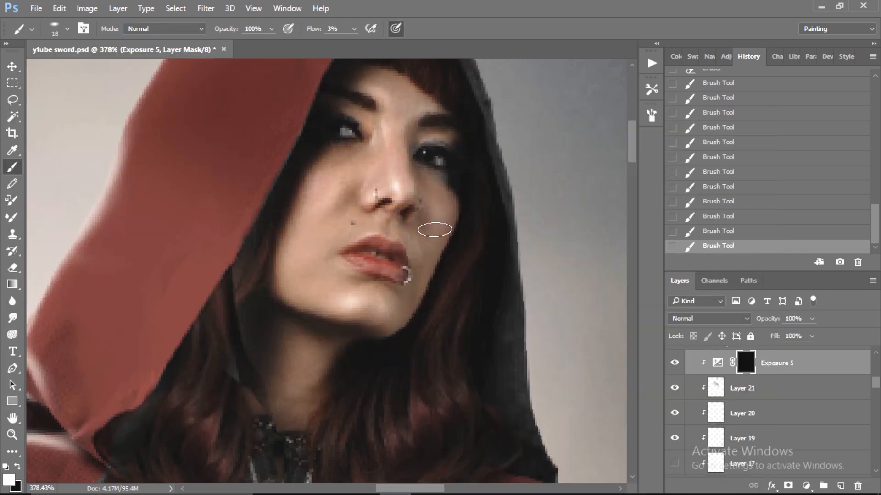
scroll(319, 331, down, 1)
scroll(399, 279, up, 3)
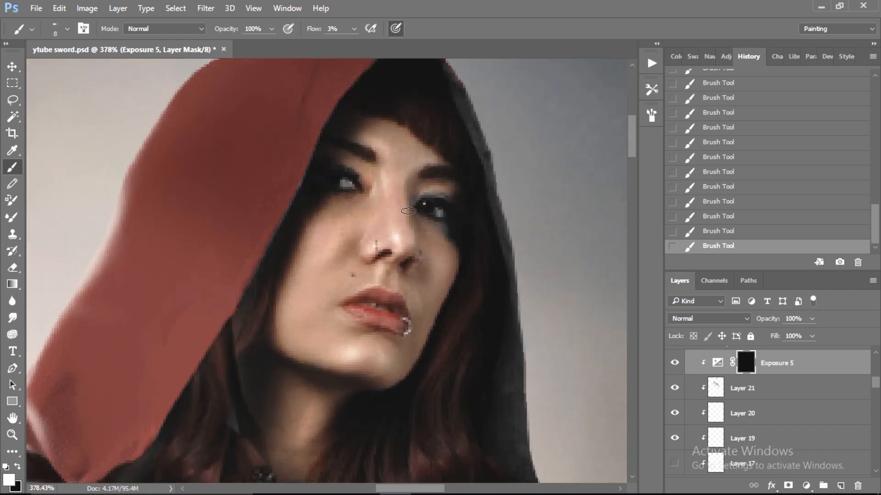
Step: Paint highlights on the chest at 3% flow on the Exposure 5 mask and erase the surplus along the center
drag(435, 249, 384, 338)
drag(415, 384, 366, 307)
drag(405, 279, 389, 312)
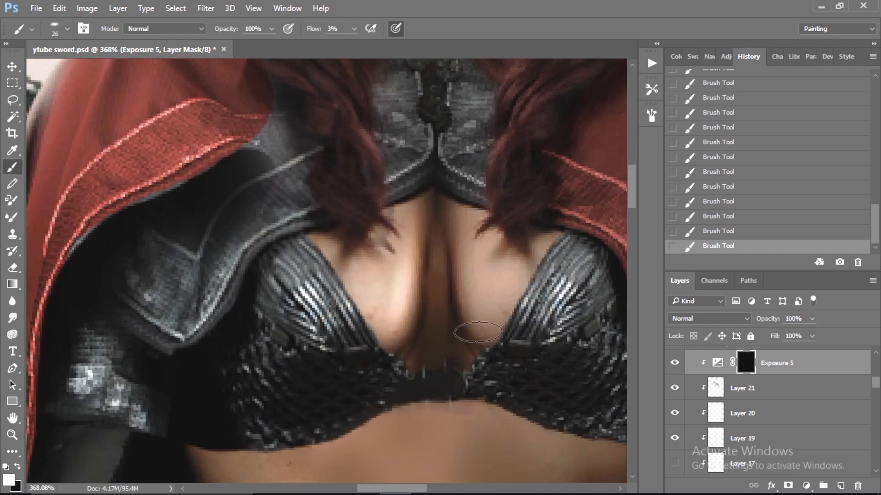
drag(464, 257, 470, 276)
drag(383, 271, 379, 303)
key(e)
drag(439, 273, 427, 303)
drag(449, 275, 454, 307)
click(674, 363)
click(674, 363)
Step: Paint highlights across the abdomen on the Exposure 5 mask with a soft brush at 3% flow
key(b)
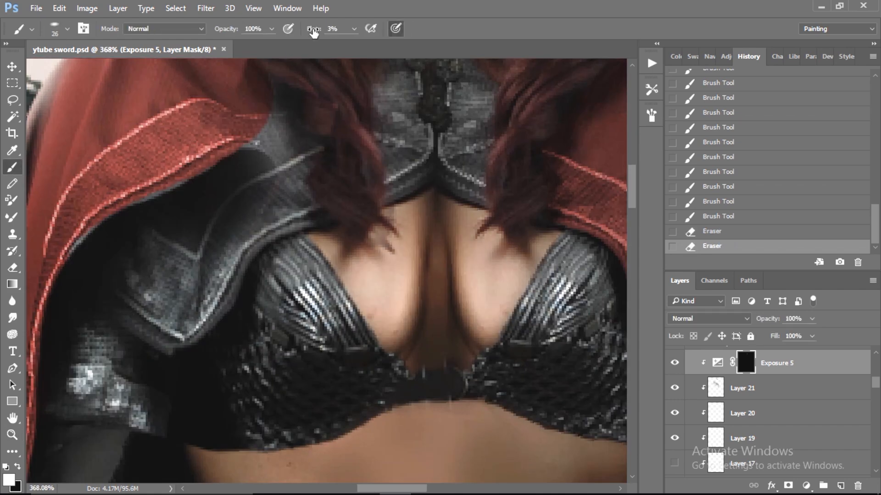
scroll(465, 352, down, 5)
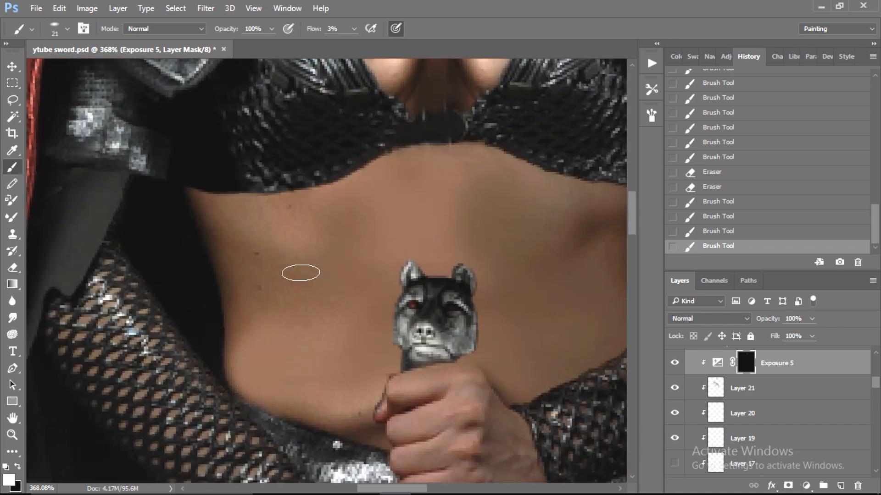
scroll(307, 336, right, 3)
scroll(393, 281, up, 1)
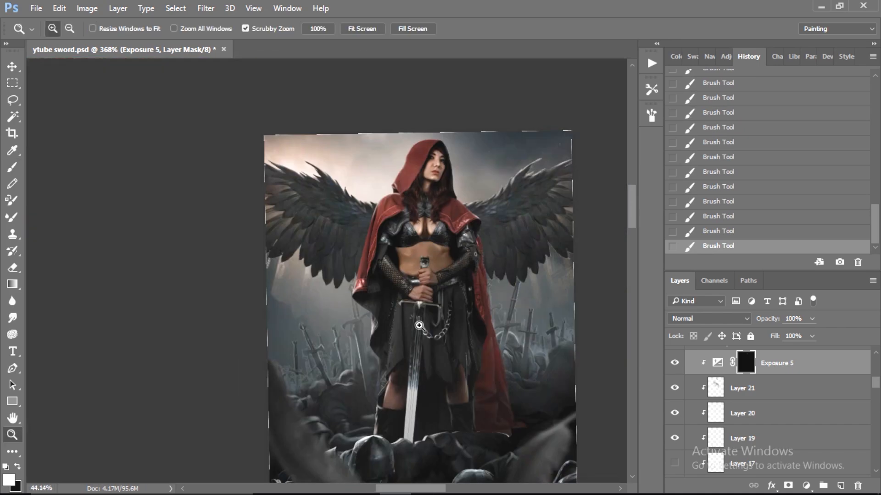
click(392, 257)
key(b)
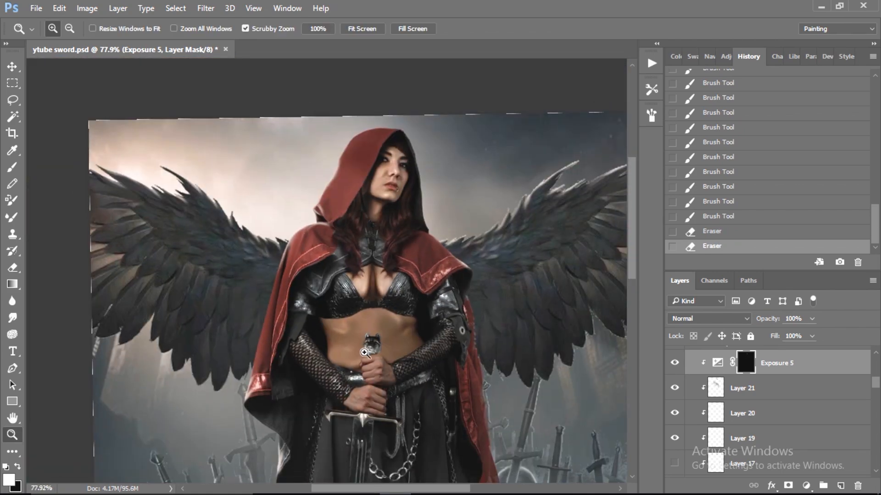
Step: Brighten both hands and knuckles on the Exposure 5 mask with a soft brush at 4% flow
drag(364, 353, 373, 283)
key(b)
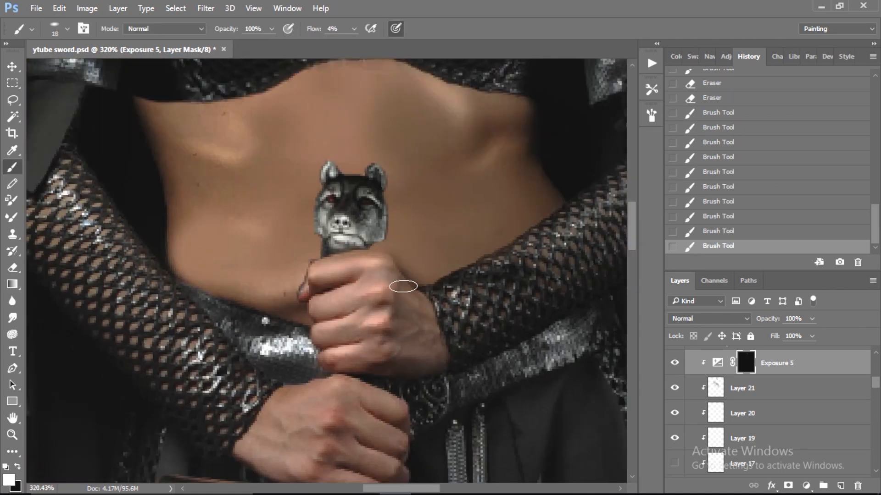
drag(404, 286, 422, 310)
scroll(405, 365, down, 2)
alt+right_click(304, 364)
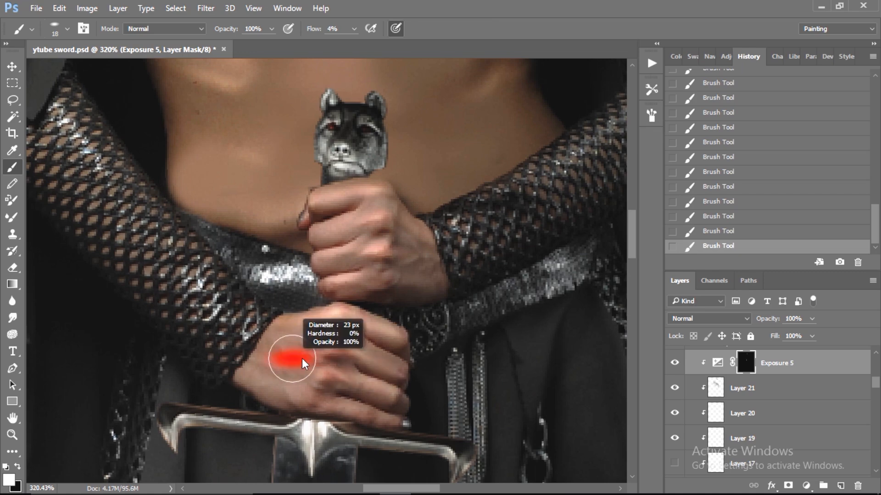
scroll(333, 379, down, 2)
Step: Paint highlights on both legs and boots on the Exposure 5 mask with a soft brush at 4% flow
drag(372, 266, 335, 276)
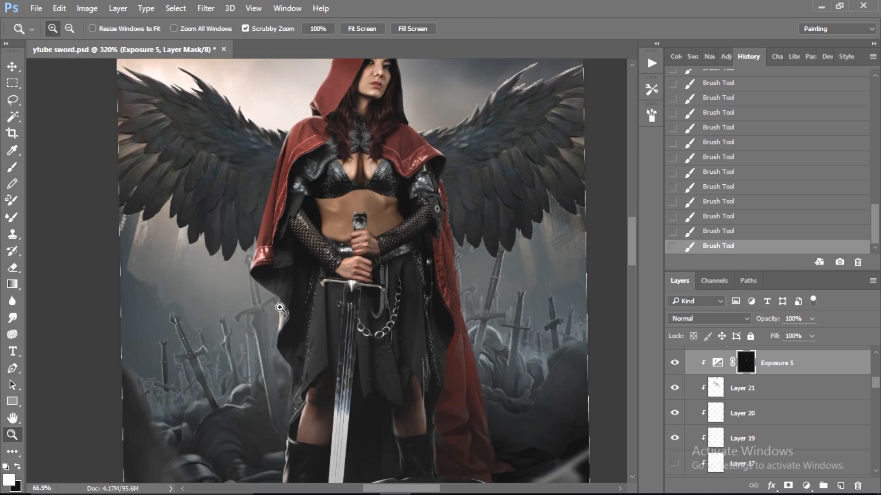
drag(296, 367, 332, 303)
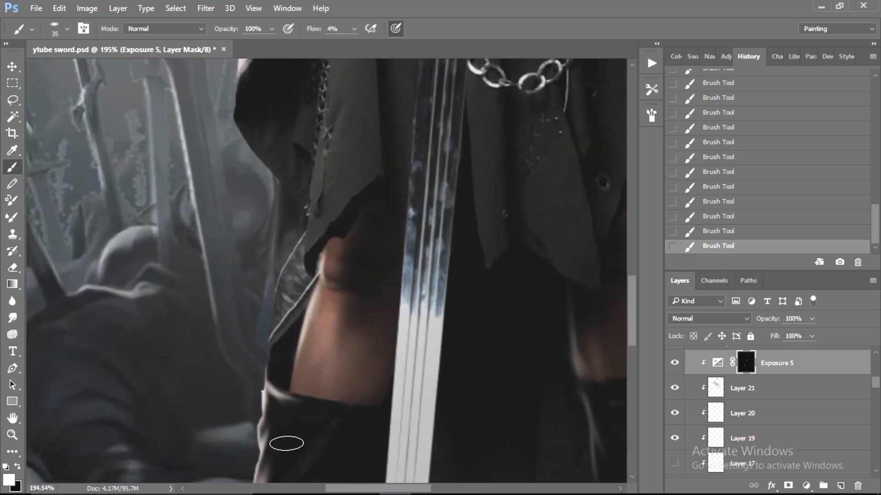
drag(286, 443, 288, 297)
drag(613, 295, 271, 294)
drag(413, 177, 415, 225)
Step: Brighten the red cloak's edge and hem on the Exposure 5 mask with a 51 px brush at 4% flow
drag(495, 286, 424, 326)
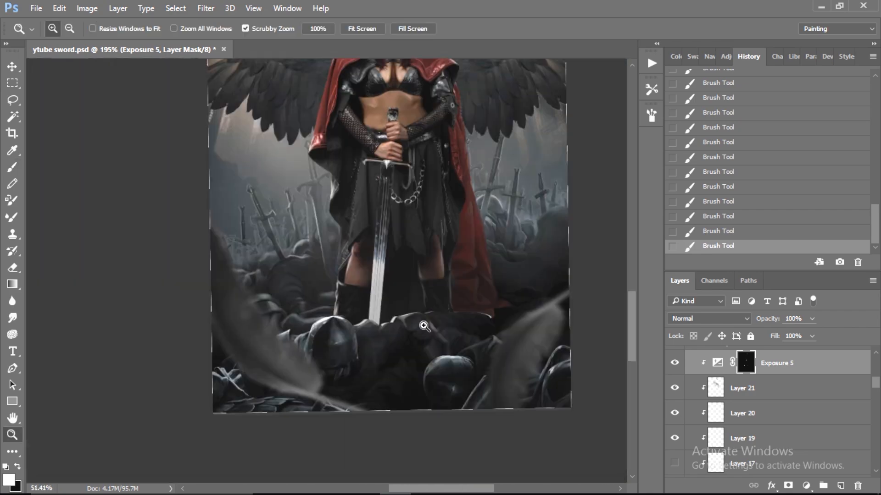
drag(364, 179, 419, 183)
drag(294, 154, 295, 277)
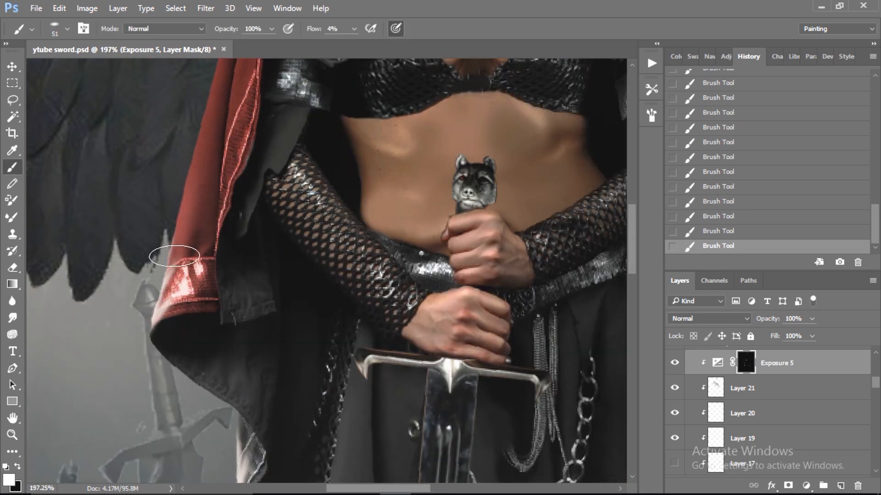
drag(220, 212, 225, 211)
drag(505, 294, 338, 291)
drag(412, 188, 412, 317)
Step: Place the sword 2 image from the png folder and align its blade over the existing sword with Free Transform
drag(416, 263, 350, 264)
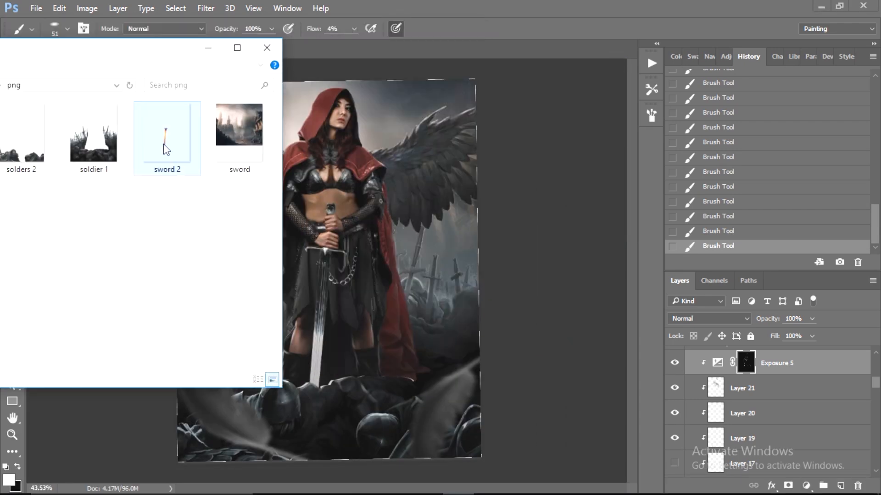
drag(164, 144, 323, 286)
key(Return)
click(12, 435)
drag(321, 415, 365, 393)
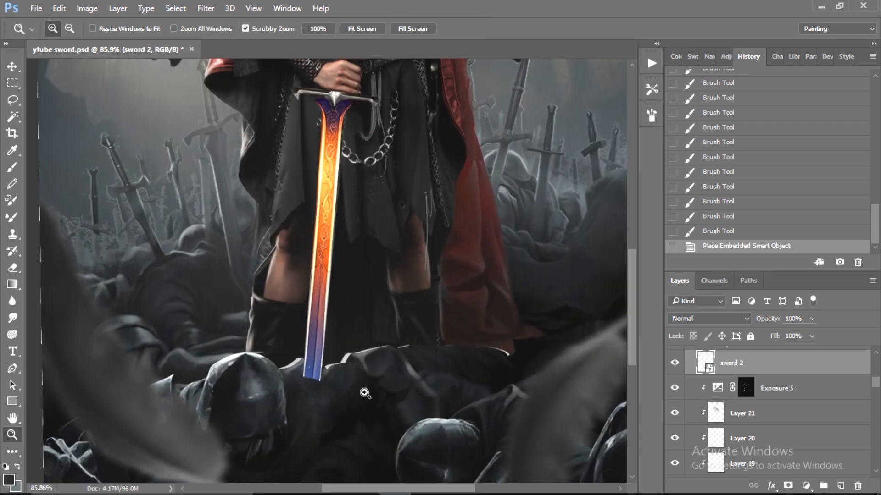
key(ctrl+t)
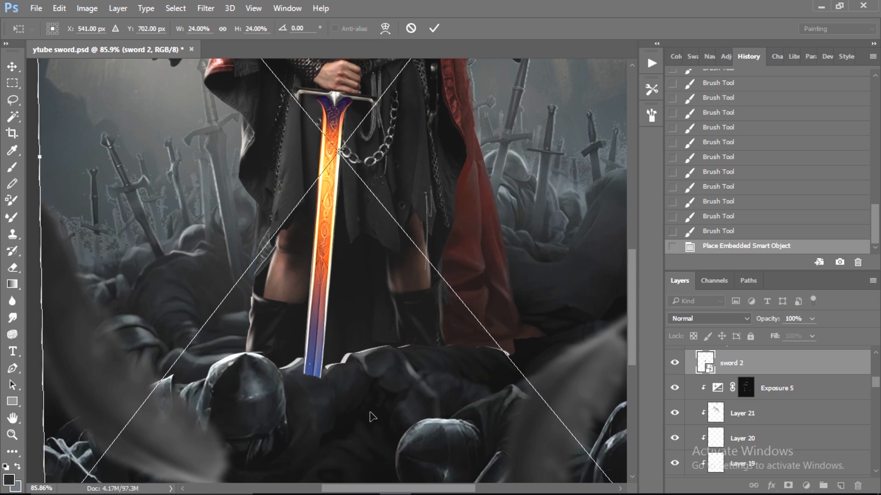
key(Return)
Step: Add a layer mask to sword 2 and erase the blade tip where it meets the bodies, at 100% flow
click(788, 486)
key(e)
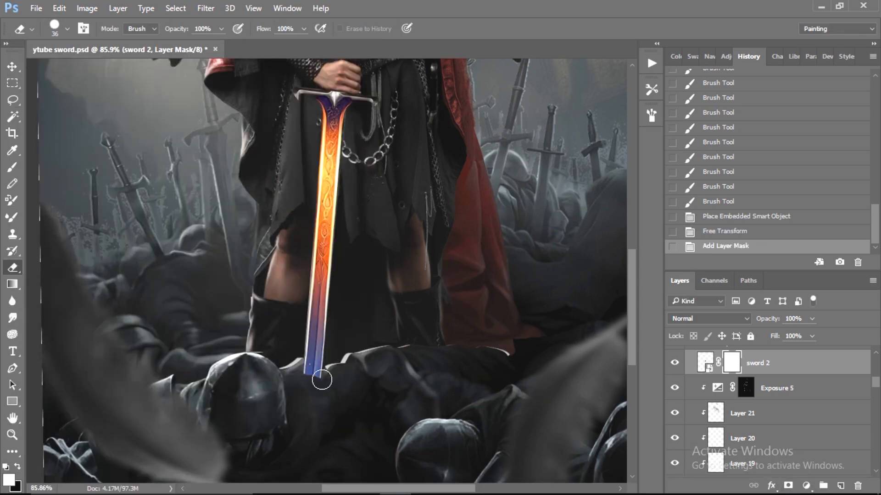
mouse_move(303, 371)
mouse_down()
mouse_move(374, 369)
mouse_move(326, 380)
mouse_up()
drag(328, 382, 215, 390)
click(273, 405)
Step: Add a Hue/Saturation adjustment clipped to sword 2 and turn the blade red
click(806, 486)
click(821, 333)
click(522, 457)
click(465, 223)
drag(456, 185, 476, 208)
click(617, 61)
Step: Add an Exposure adjustment clipped above Hue/Saturation 4 and raise its exposure slightly
click(806, 486)
click(789, 297)
click(522, 457)
drag(505, 146, 514, 147)
click(617, 61)
Step: Invert the Exposure 6 mask and paint white along the blade with a large soft brush at 55% flow, rotating the canvas
key(ctrl+i)
key(b)
drag(311, 30, 323, 34)
key(r)
mouse_move(283, 277)
mouse_down()
mouse_move(299, 305)
mouse_move(395, 284)
mouse_up()
drag(395, 285, 294, 296)
drag(285, 300, 322, 303)
drag(295, 300, 397, 302)
Step: Raise Exposure 6 further, paint more strokes on its mask around the blade, and rotate the canvas back upright
double_click(719, 364)
drag(512, 147, 518, 146)
click(617, 61)
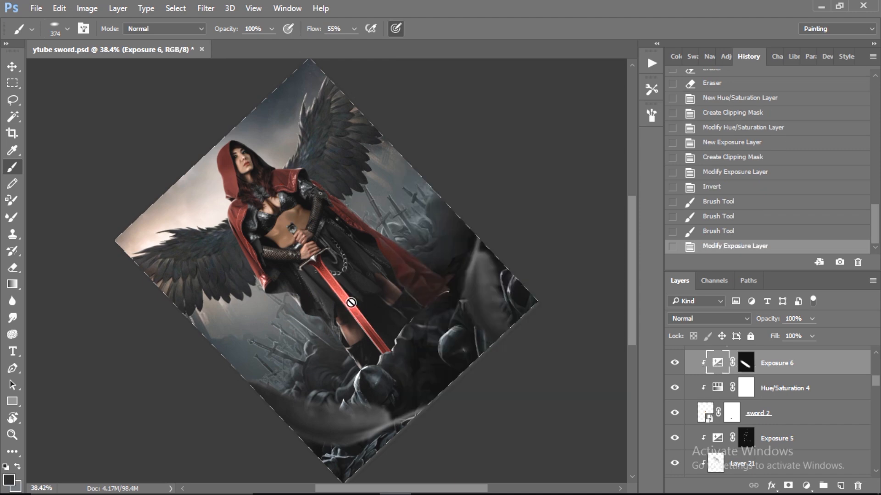
drag(296, 332, 402, 329)
key(r)
drag(404, 298, 376, 363)
Step: Load sword 2 as a selection and add a new layer above Exposure 6 set to Soft Light
ctrl+click(705, 414)
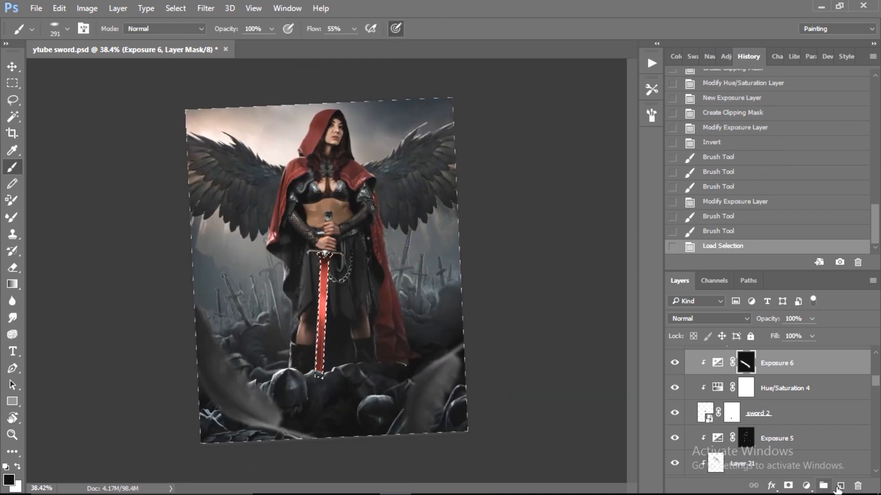
click(841, 485)
click(710, 319)
click(688, 172)
Step: Paint soft strokes along the blade inside the selection, lower the Soft Light layer's fill slightly, and deselect
key(z)
drag(316, 351, 375, 350)
key(b)
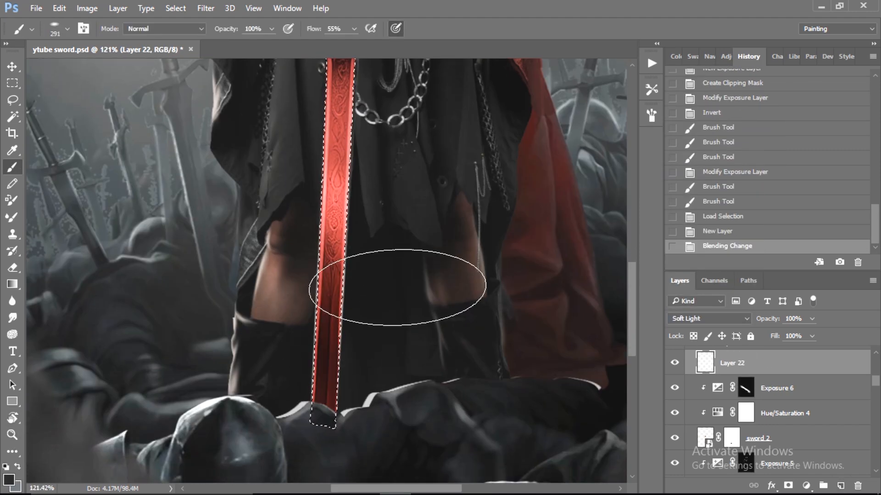
drag(357, 294, 340, 367)
drag(343, 276, 343, 221)
drag(774, 338, 761, 339)
key(ctrl+d)
Step: Reduce the fill of the Exposure 6 layer to 61% and save the document
key(z)
drag(343, 227, 271, 274)
key(b)
click(745, 388)
drag(775, 336, 749, 340)
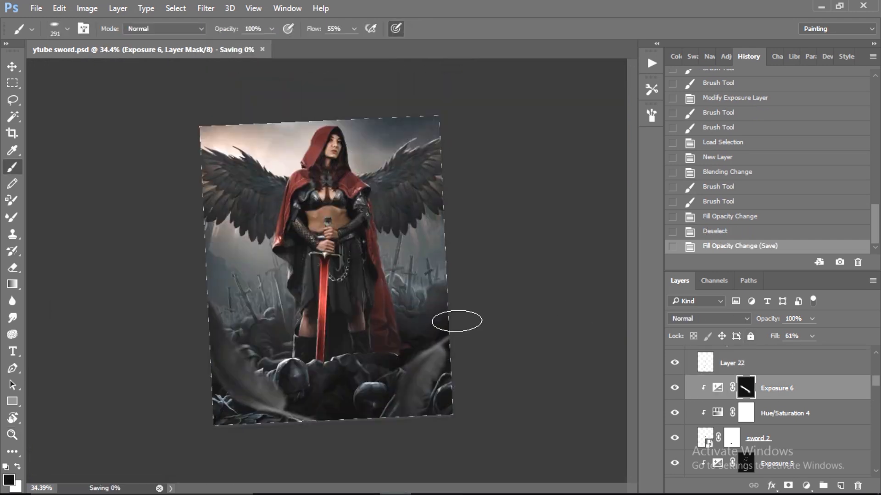
Step: Duplicate the Layer 16 feather, scale the copy down to about 16%, and place it in the sky beside the hood
scroll(757, 404, up, 3)
click(734, 385)
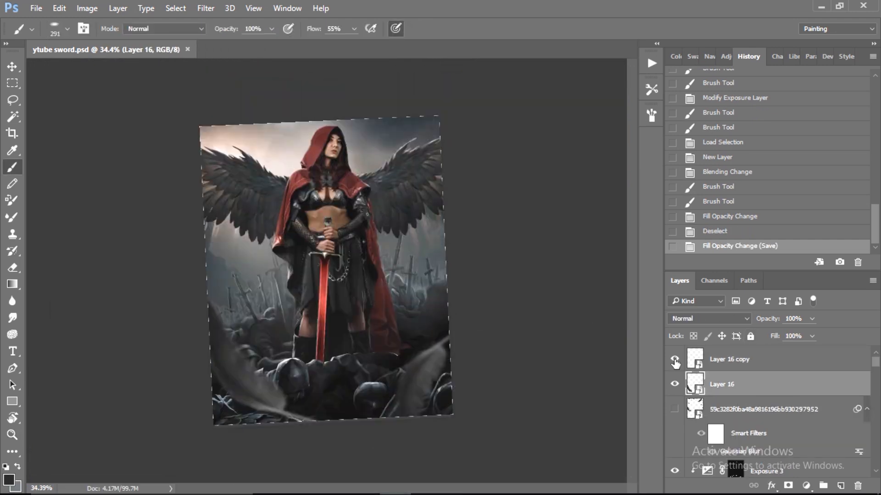
key(ctrl+j)
key(ctrl+t)
click(224, 29)
drag(184, 29, 130, 29)
drag(337, 268, 380, 147)
click(434, 29)
key(ctrl+t)
click(434, 29)
Step: Duplicate the small feather, reorient the copy with Free Transform, and place it in the sky on the hood's opposite side
key(ctrl+j)
key(ctrl+t)
right_click(379, 147)
click(404, 325)
right_click(505, 134)
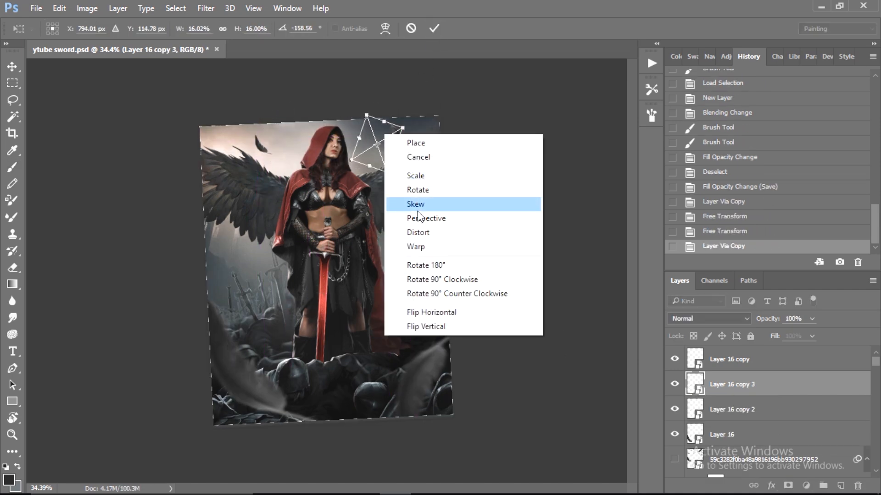
click(518, 265)
key(Return)
Step: Apply a Gaussian Blur smart filter to Layer 16 copy 3 and copy the filter to Layer 16 copy 2
click(205, 7)
mouse_move(215, 147)
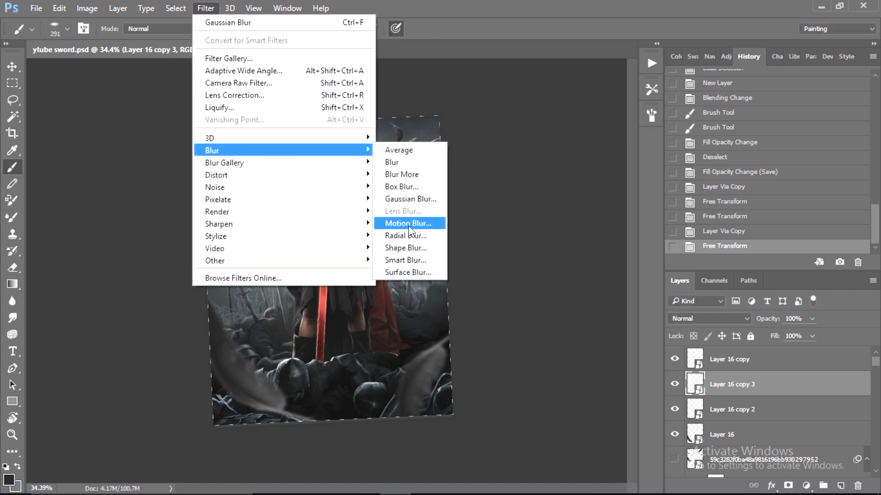
click(408, 226)
key(Return)
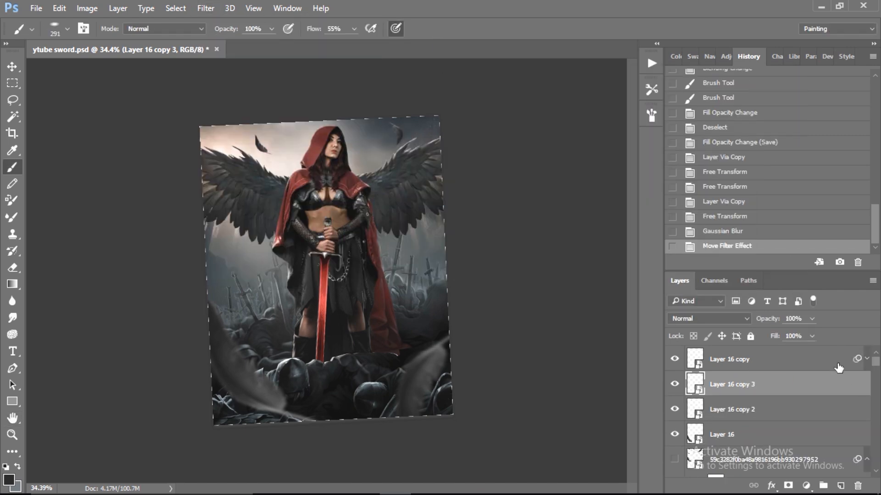
drag(680, 452, 732, 454)
Step: Lower the fill of Layer 16 copy 3 to 59% and of Layer 16 copy 2 to 57%
drag(754, 340, 754, 339)
click(757, 445)
drag(775, 337, 755, 342)
Step: Transform the Layer 16 copy 2 feather several times, moving it slightly lower, closer to the wing beside the hood
key(ctrl+t)
mouse_move(275, 137)
mouse_down()
mouse_move(280, 154)
mouse_move(330, 147)
mouse_move(317, 178)
mouse_move(257, 152)
mouse_up()
key(Return)
key(ctrl+t)
click(434, 28)
click(12, 434)
key(b)
key(ctrl+t)
click(451, 204)
click(434, 28)
click(13, 435)
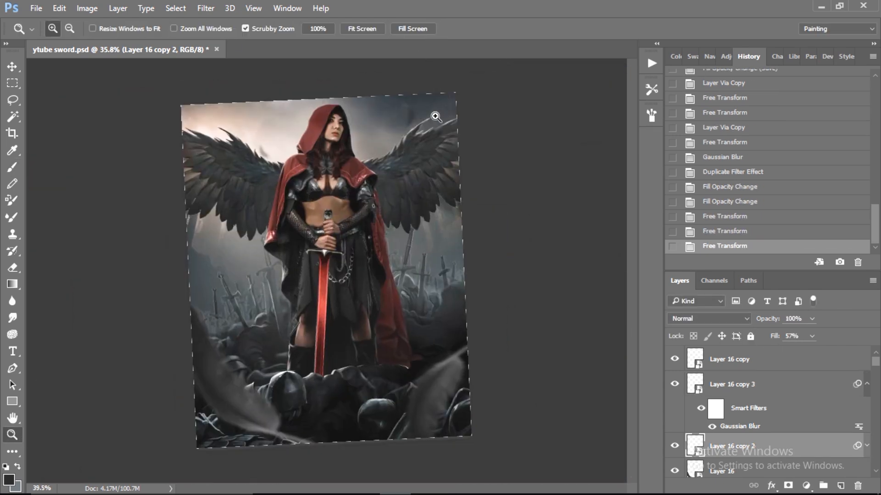
Step: Reposition the Layer 16 copy 3 feather in the sky between the hood and the wing with Free Transform
drag(423, 108, 477, 109)
click(743, 385)
key(ctrl+t)
click(453, 201)
drag(377, 202, 371, 144)
click(434, 29)
Step: Move the Layer 16 copy 2 feather up into the bright sky above the wing with Free Transform
drag(272, 303, 216, 304)
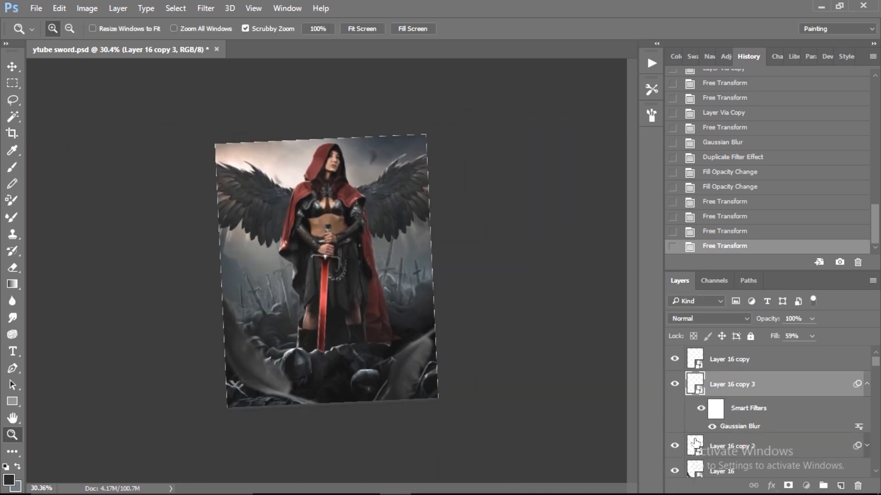
click(744, 446)
key(ctrl+t)
click(454, 202)
drag(274, 167, 251, 140)
key(Return)
Step: Move the Layer 16 copy 3 feather down below the wing beside the cloak and rotate it to a new angle
key(z)
drag(395, 255, 499, 273)
drag(413, 294, 441, 287)
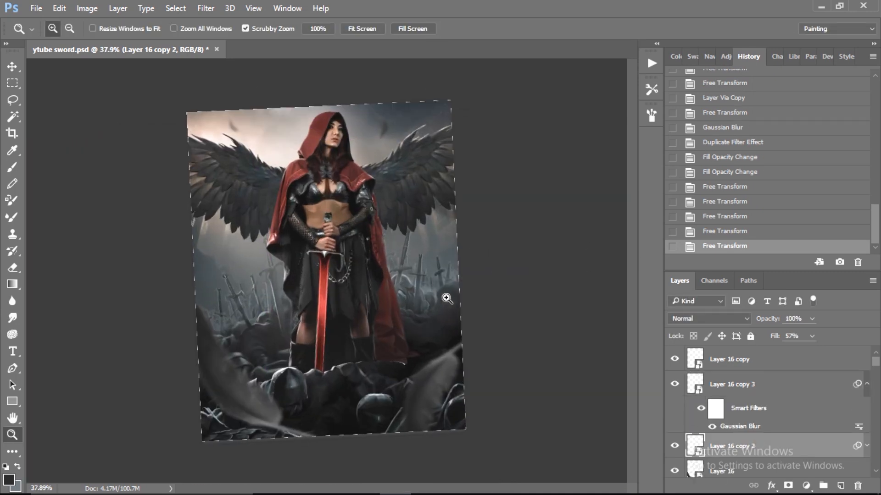
click(736, 385)
key(ctrl+t)
click(454, 201)
drag(386, 131, 423, 234)
drag(460, 234, 464, 275)
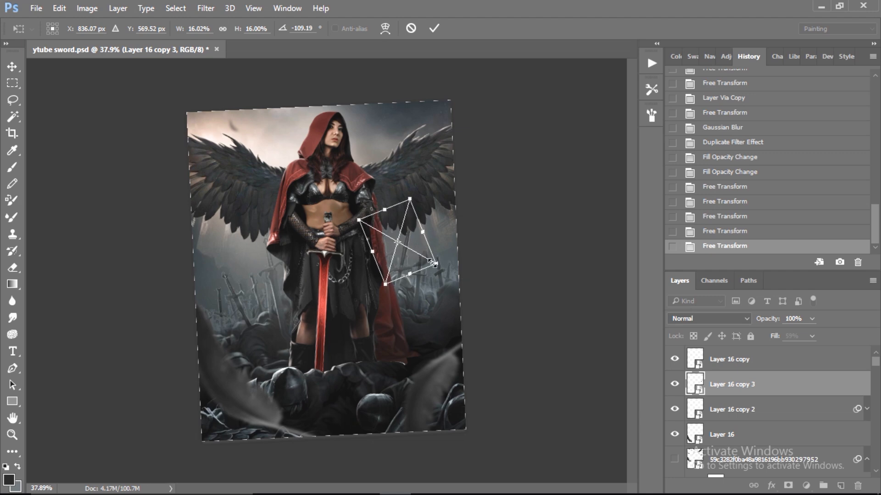
key(Return)
Step: Stamp all visible layers into a new layer above Layer 16 copy, save the document, and convert the layer to a smart object
drag(410, 263, 355, 285)
click(734, 362)
key(ctrl+alt+shift+e)
key(ctrl+s)
right_click(757, 362)
click(562, 245)
Step: Open the stamped layer in the Camera Raw Filter and raise its exposure and vibrance slightly
click(205, 8)
click(239, 84)
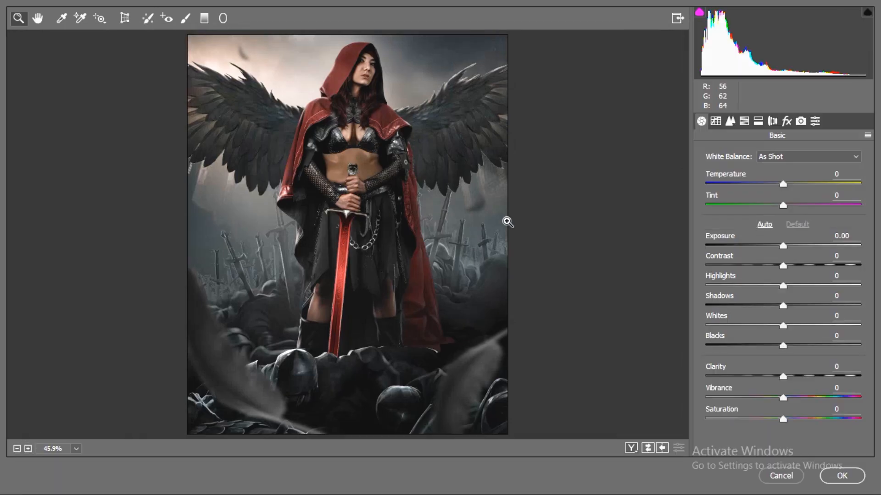
drag(783, 246, 786, 246)
drag(783, 398, 788, 398)
Step: Split-tone the image with highlights at hue 18, saturation 32 and shadows at hue 8, saturation 5
click(743, 121)
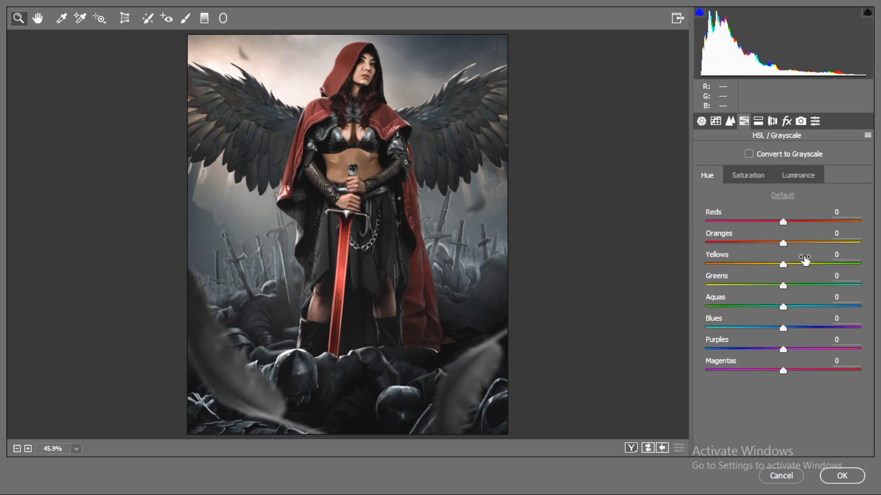
click(758, 121)
drag(705, 173, 734, 174)
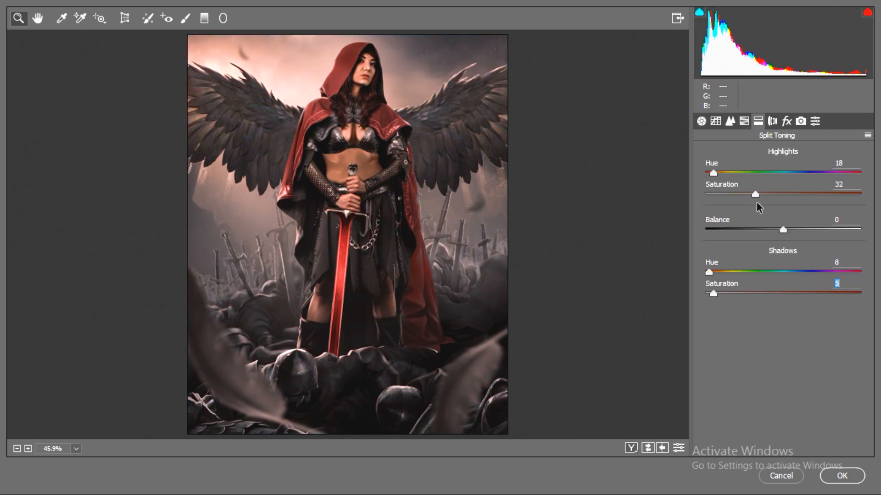
Step: Increase the luminance noise reduction in the Camera Raw Detail settings
click(729, 121)
drag(708, 281, 737, 282)
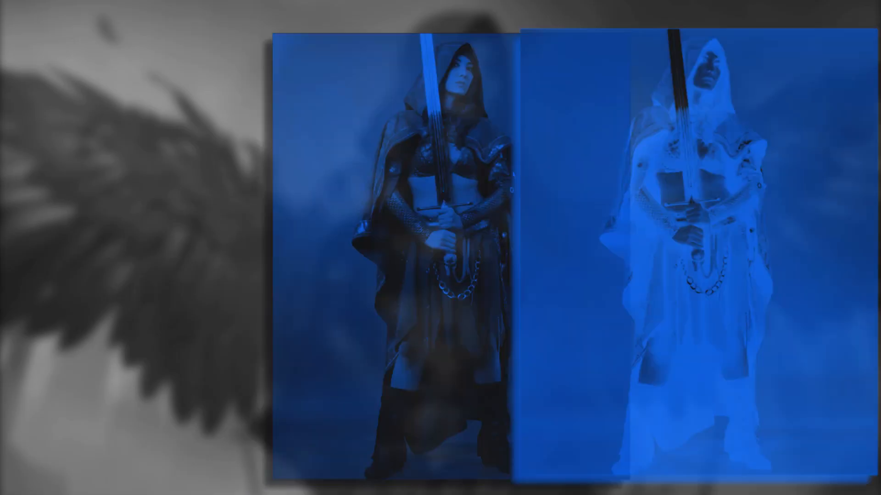